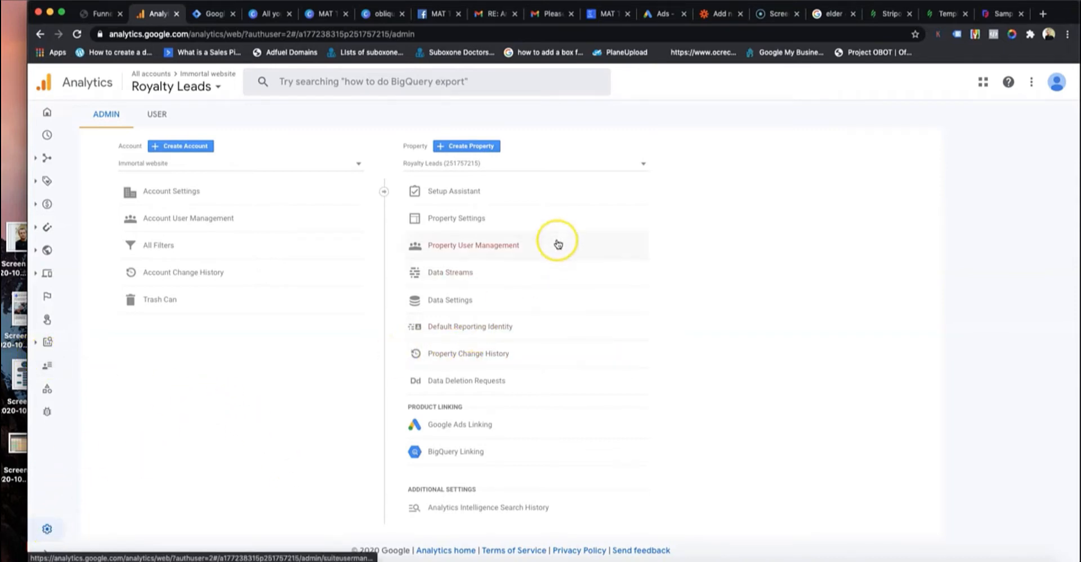
# Start creating a new Google Analytics 4 property and show the advanced options of its setup form.
pyautogui.click(474, 150)
pyautogui.scroll(-1, 332, 356)
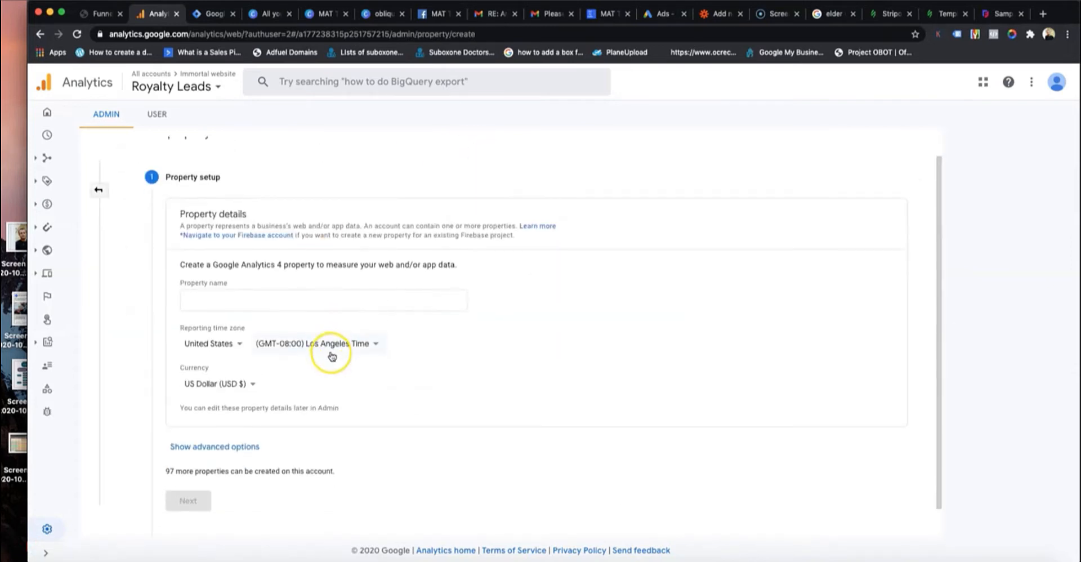
pyautogui.scroll(-1, 285, 315)
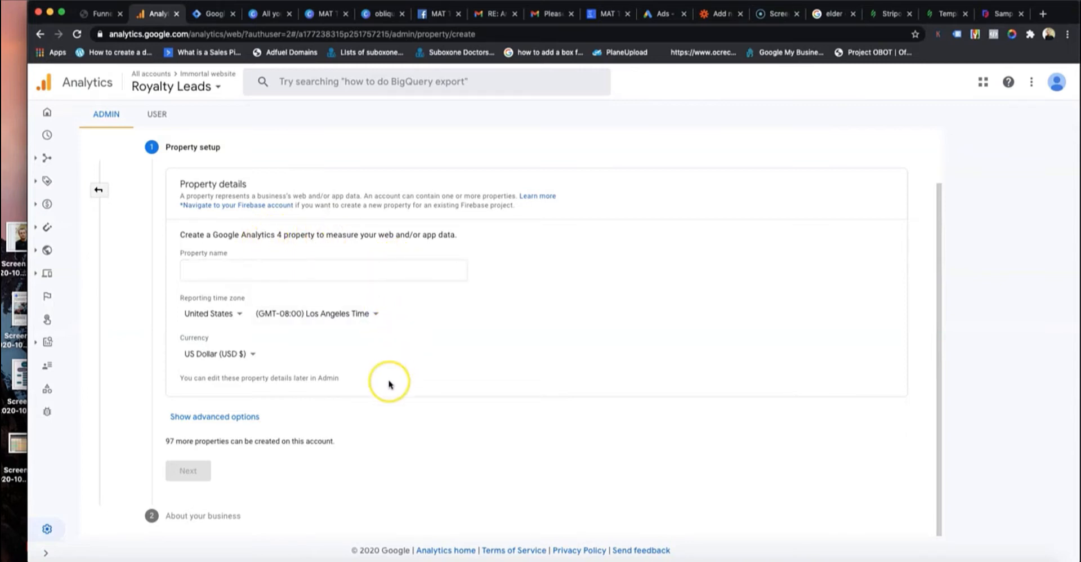
pyautogui.click(213, 417)
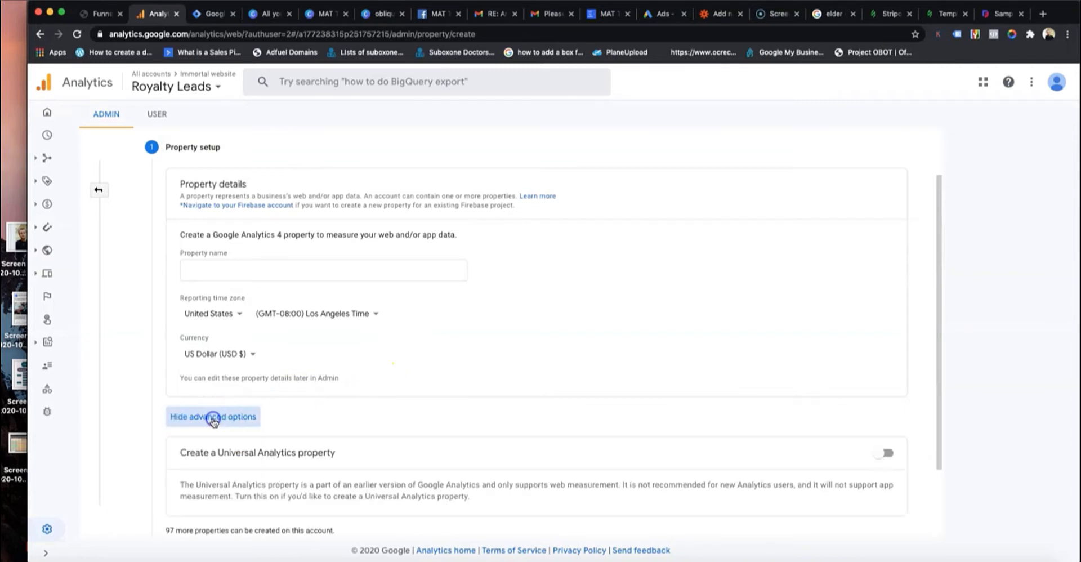
pyautogui.scroll(-3, 280, 406)
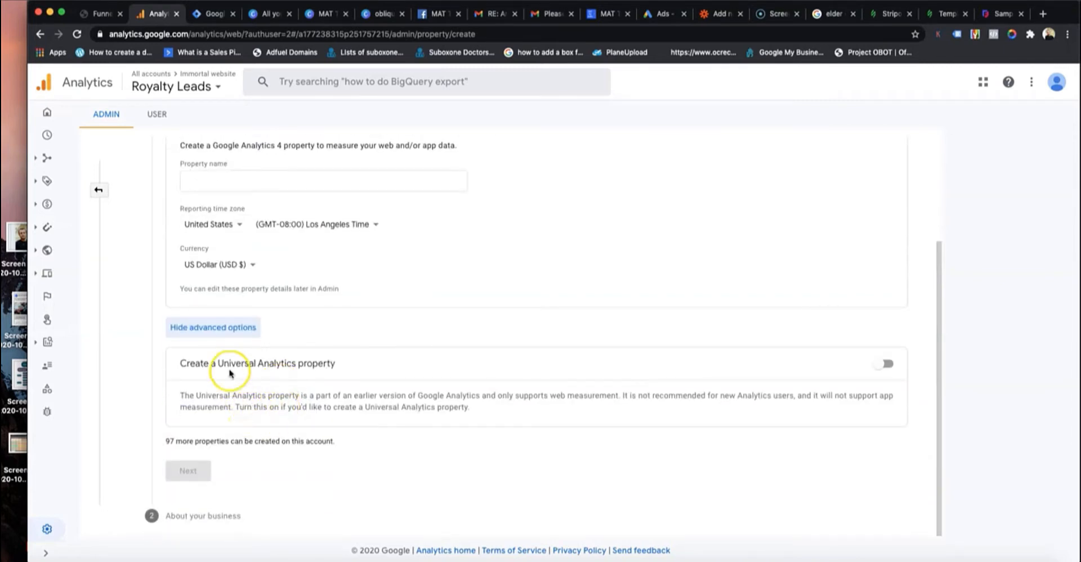
# Enable the Universal Analytics property option, examine its website URL and dual-property settings, and disable the option again.
pyautogui.click(879, 366)
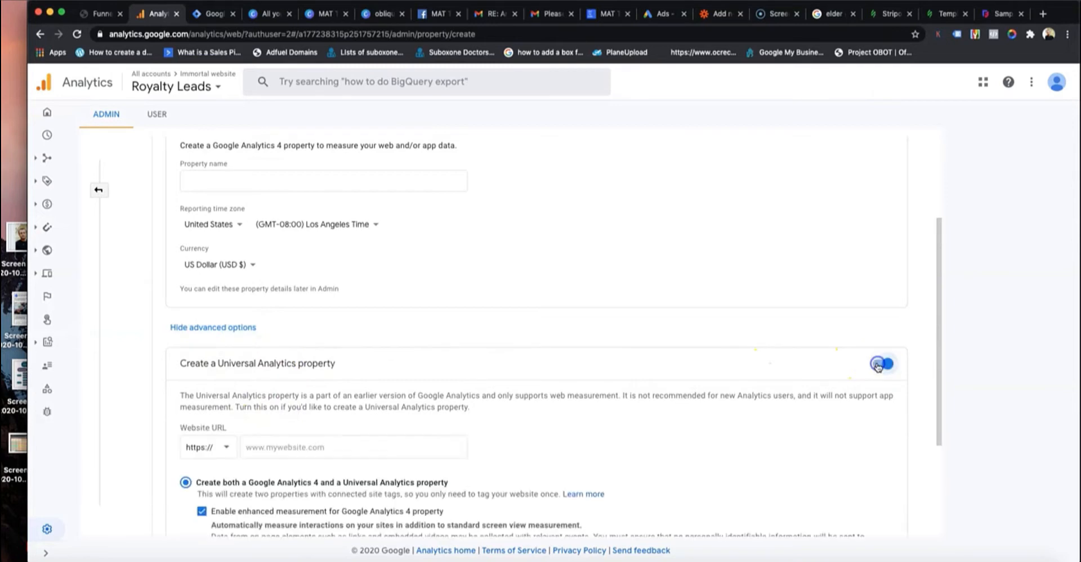
pyautogui.scroll(-4, 297, 373)
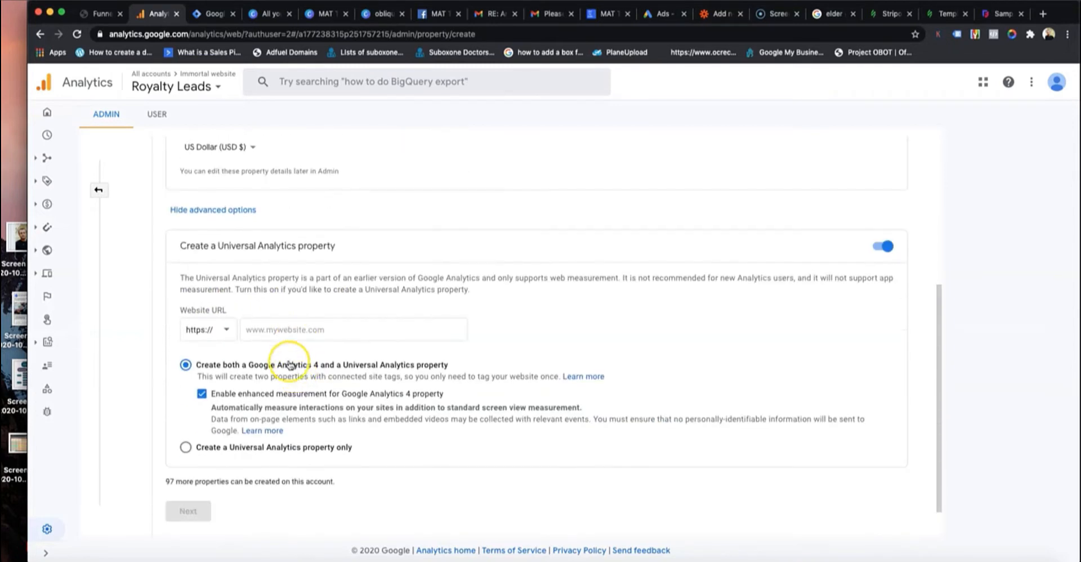
pyautogui.click(270, 330)
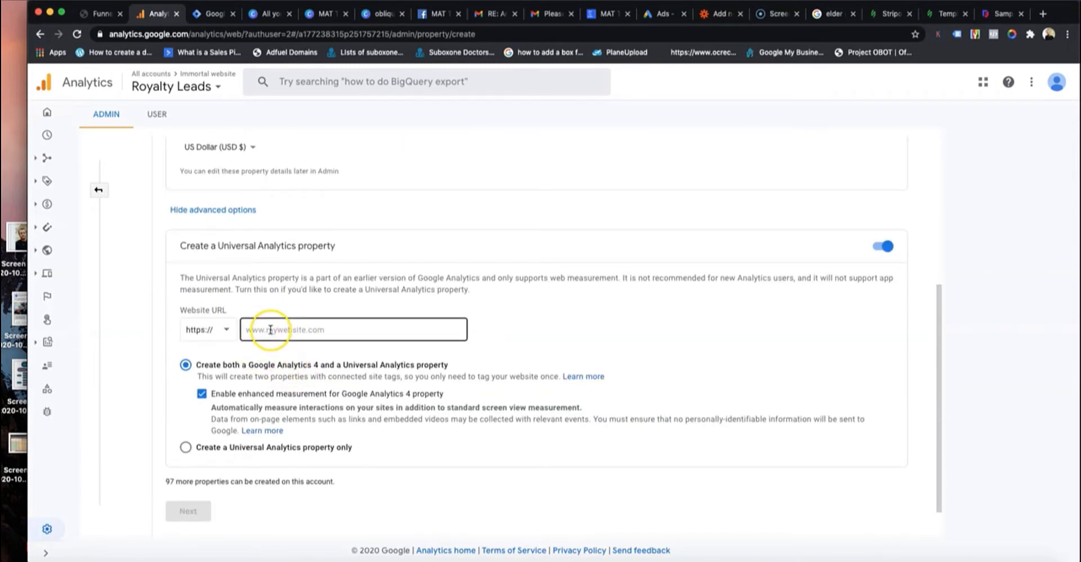
pyautogui.scroll(-1, 275, 342)
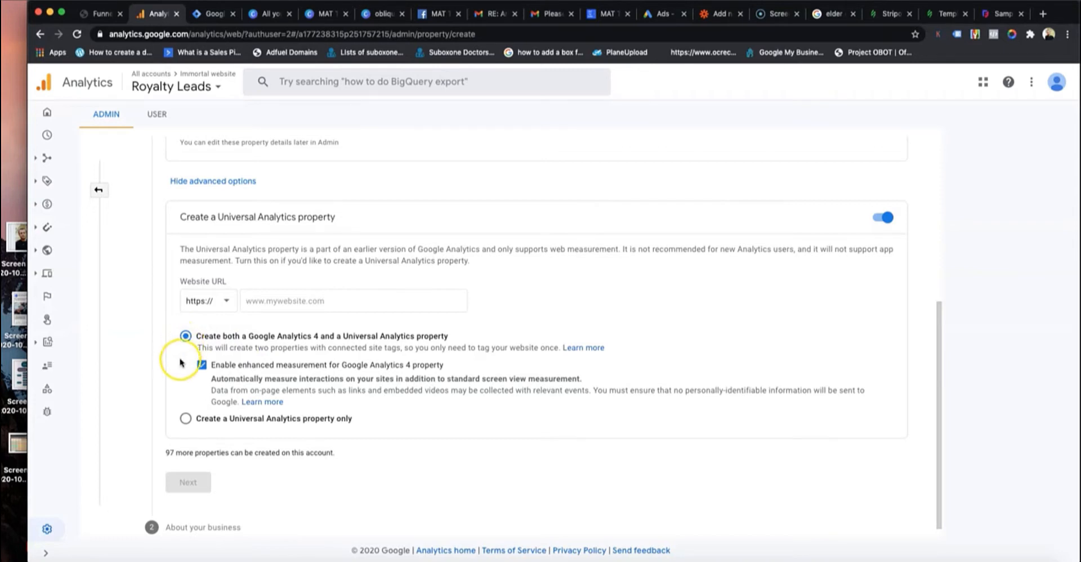
pyautogui.scroll(-1, 180, 365)
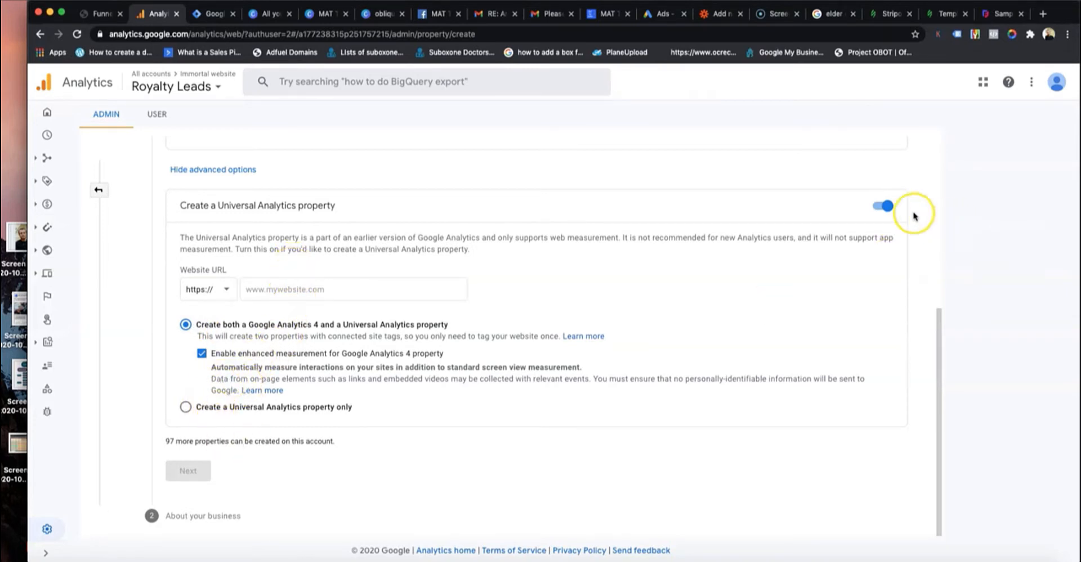
pyautogui.click(887, 207)
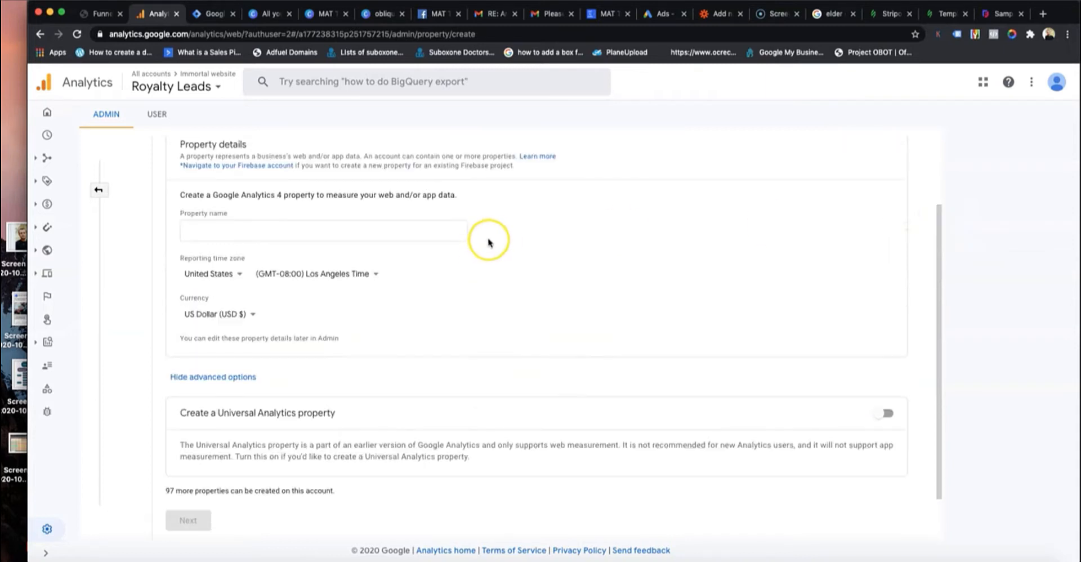
pyautogui.scroll(3, 488, 243)
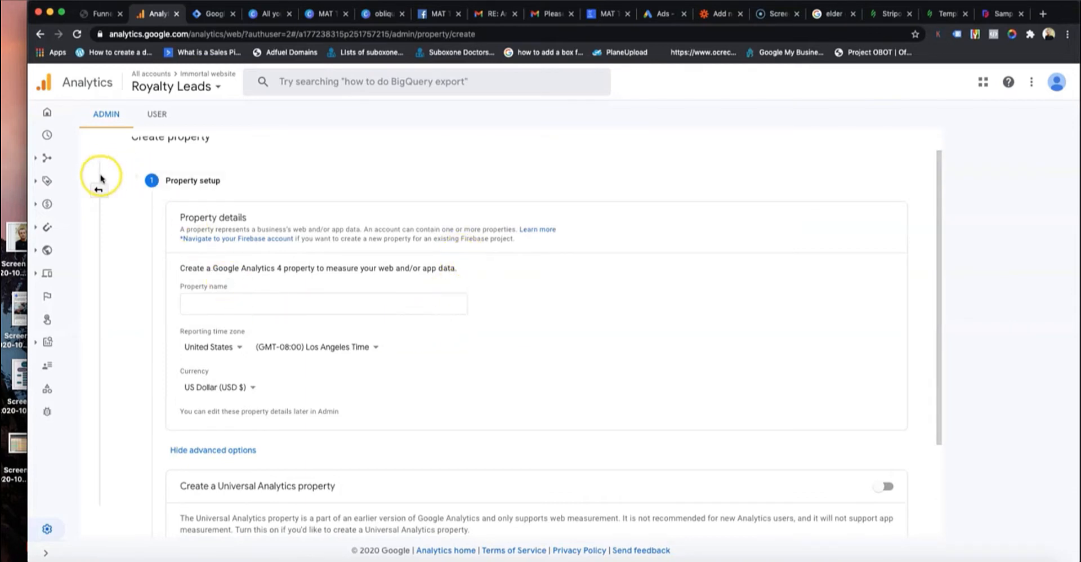
# Switch to the Royalty Leads website in GoHighLevel, examine the head and body tracking code in its settings, and return to its pages.
pyautogui.click(209, 17)
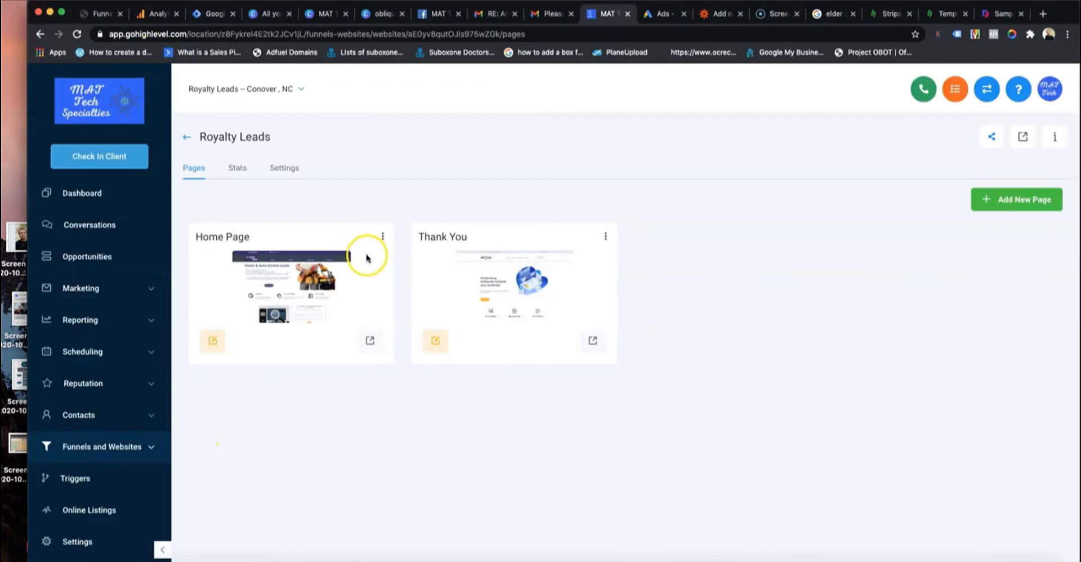
pyautogui.click(278, 171)
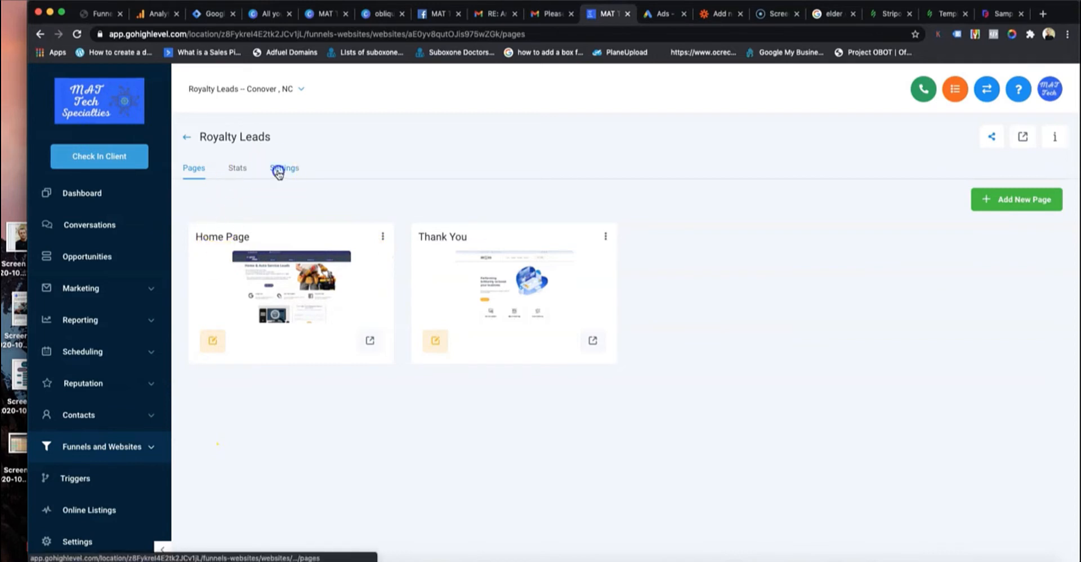
pyautogui.scroll(-1, 289, 406)
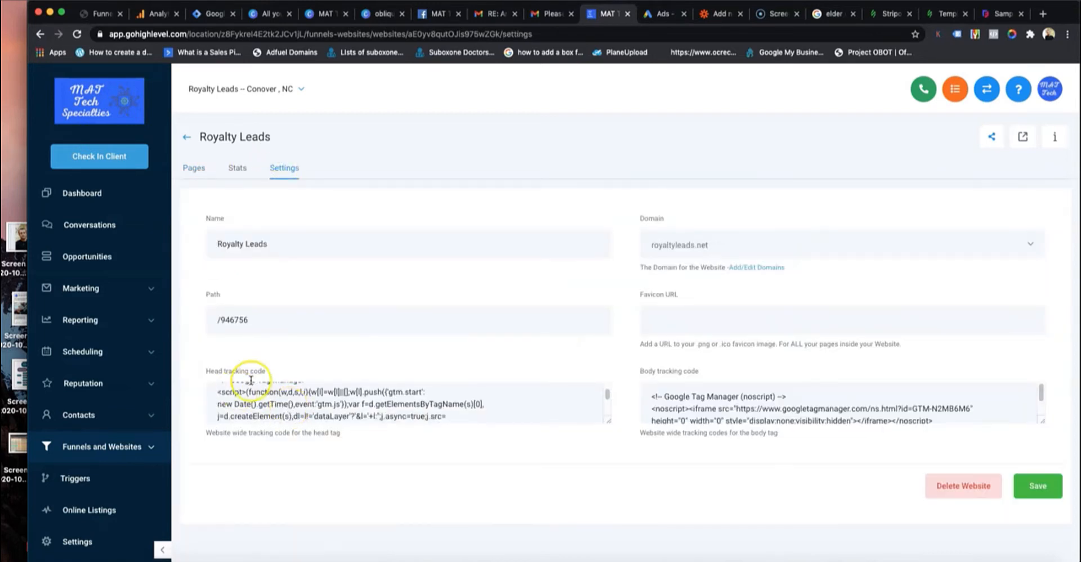
pyautogui.scroll(-3, 268, 394)
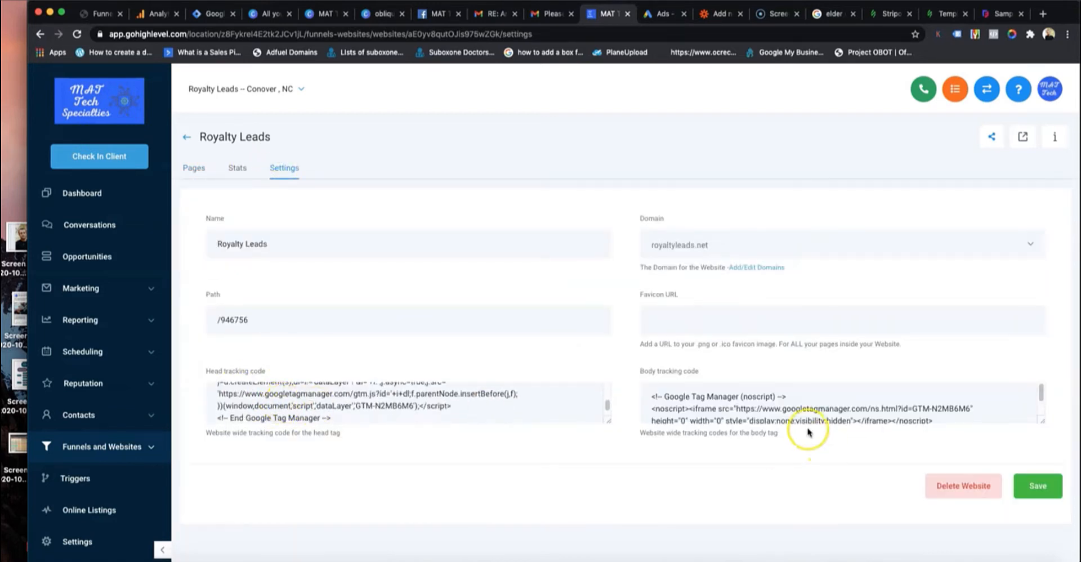
pyautogui.scroll(-1, 767, 409)
pyautogui.scroll(3, 767, 410)
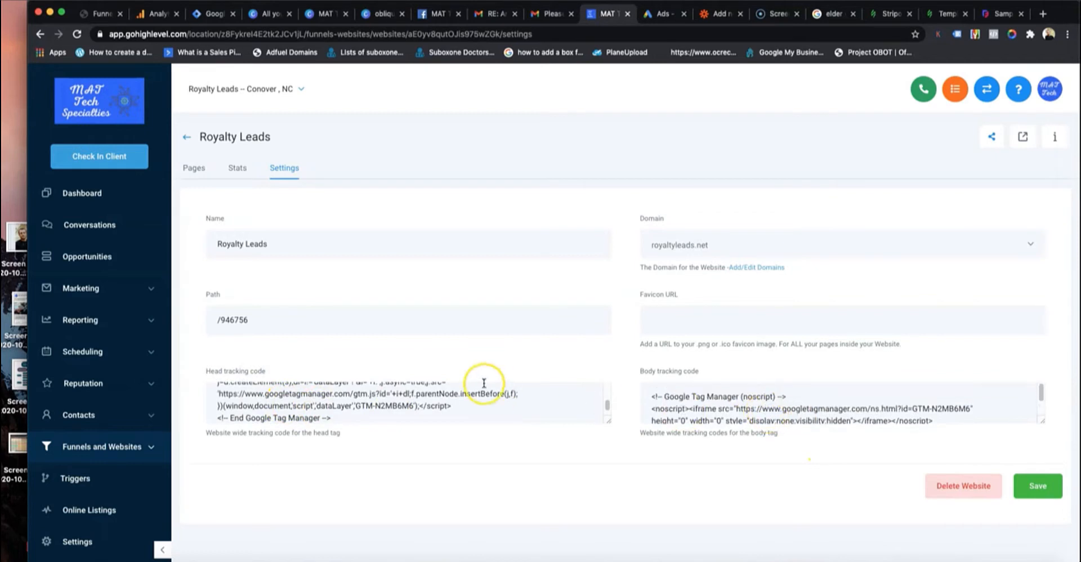
pyautogui.scroll(4, 484, 394)
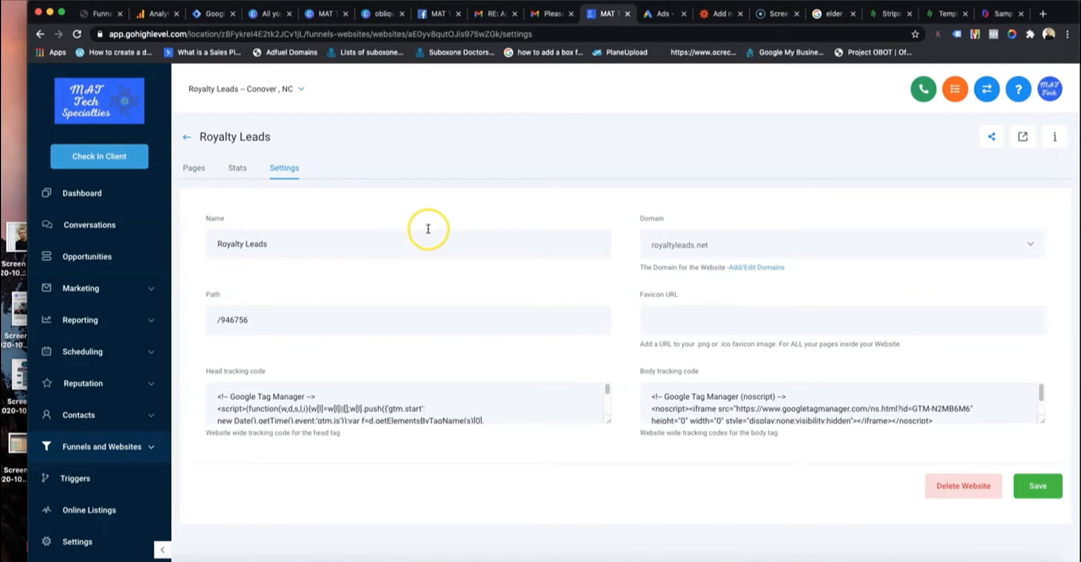
pyautogui.click(194, 168)
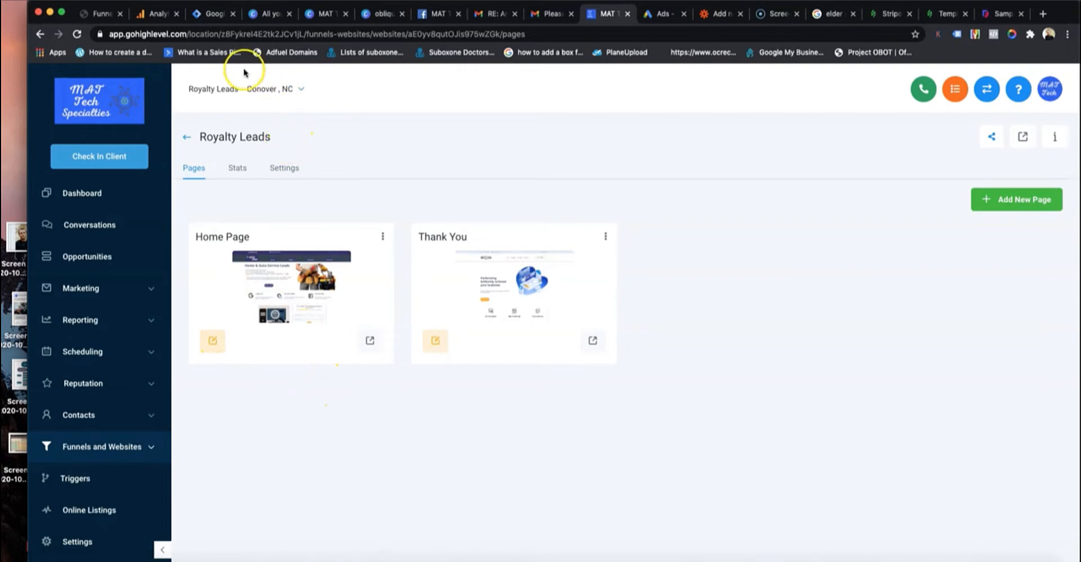
# Switch to Tag Manager and open the configuration of the GA4 Insertion Tag in the royaltyleads.net workspace for editing.
pyautogui.click(208, 17)
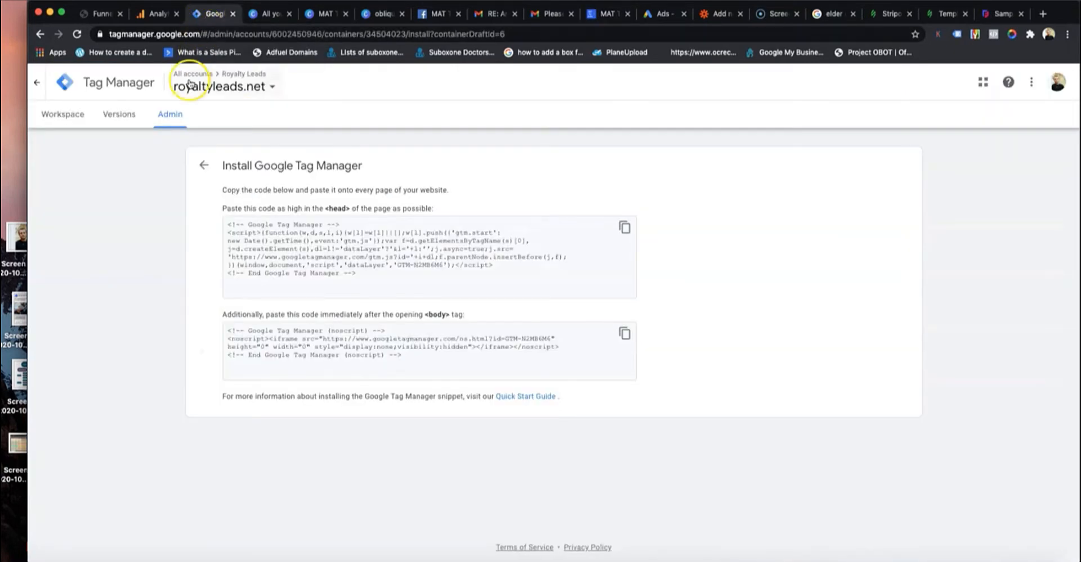
pyautogui.click(65, 115)
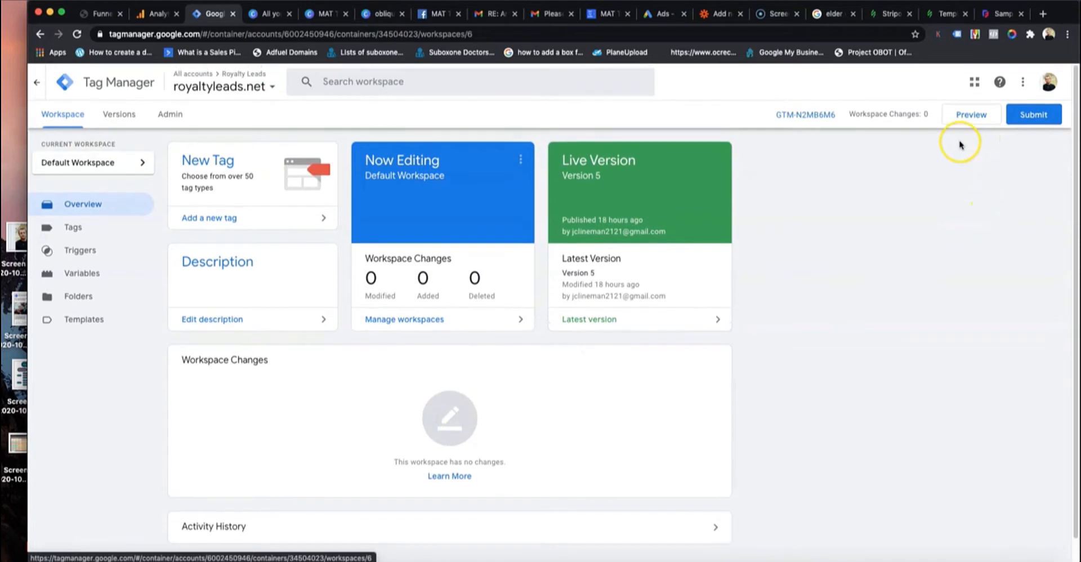
pyautogui.click(97, 233)
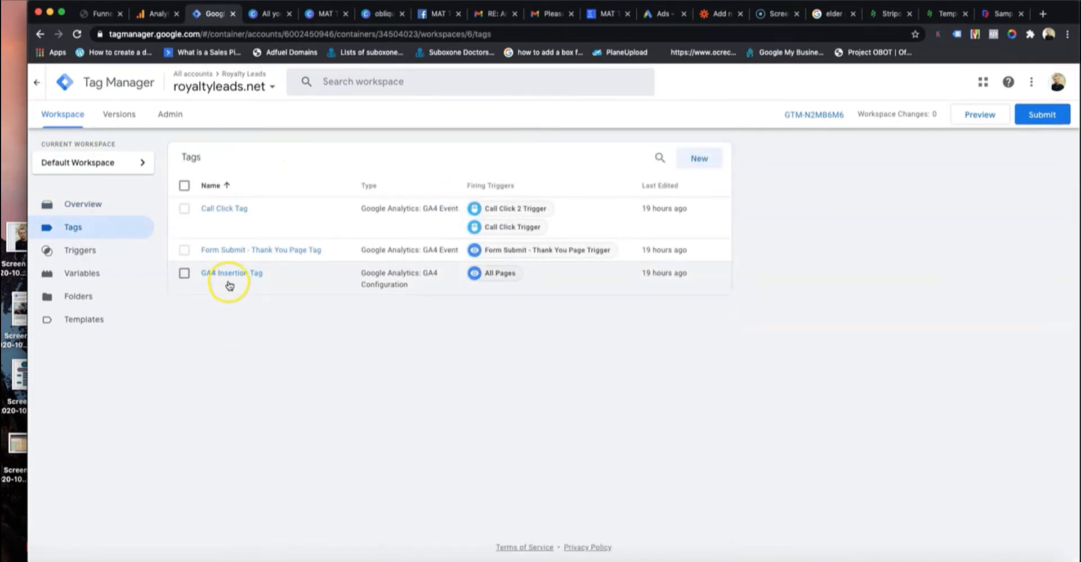
pyautogui.click(228, 275)
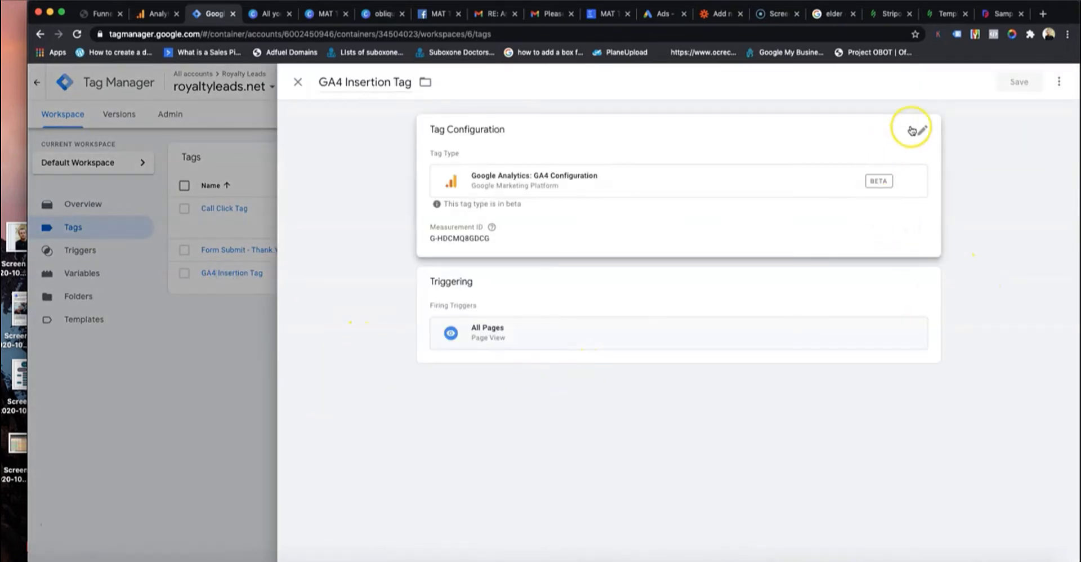
pyautogui.click(922, 130)
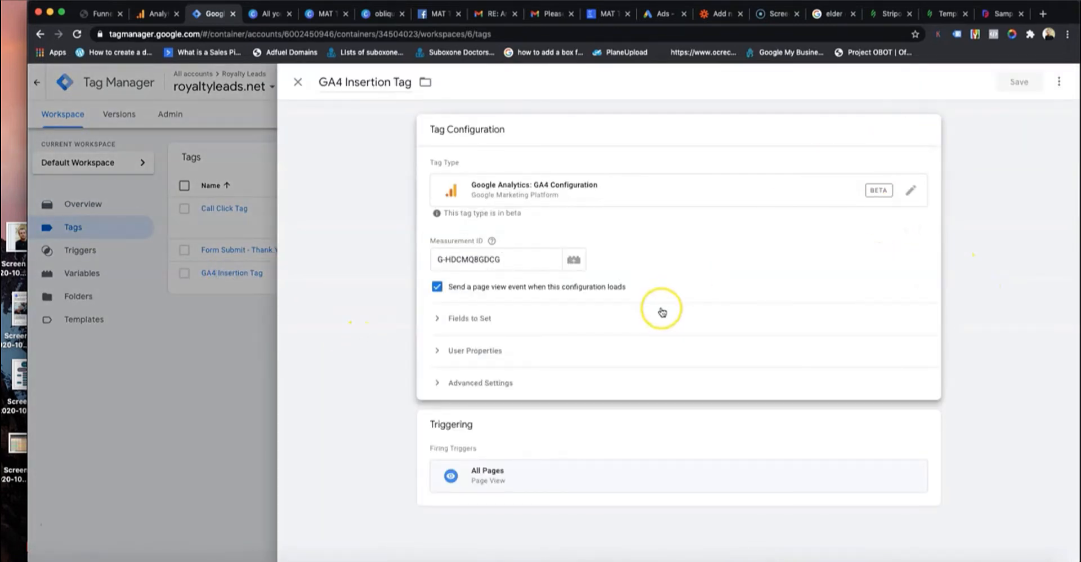
# Switch to Analytics, leave the property creation form, and open the Royalty Leads web data stream to find its measurement ID.
pyautogui.click(164, 16)
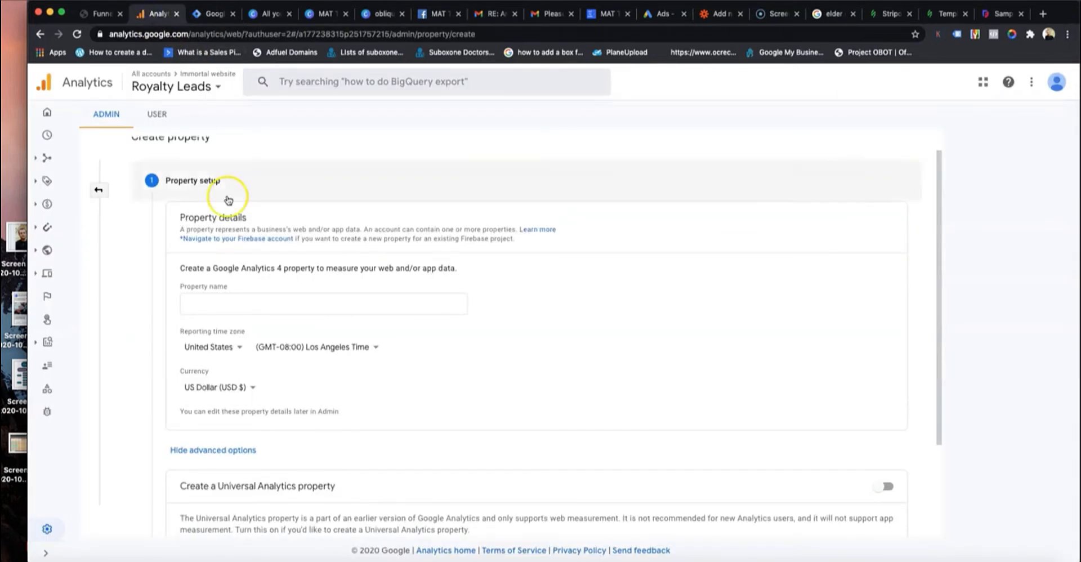
pyautogui.scroll(-3, 265, 337)
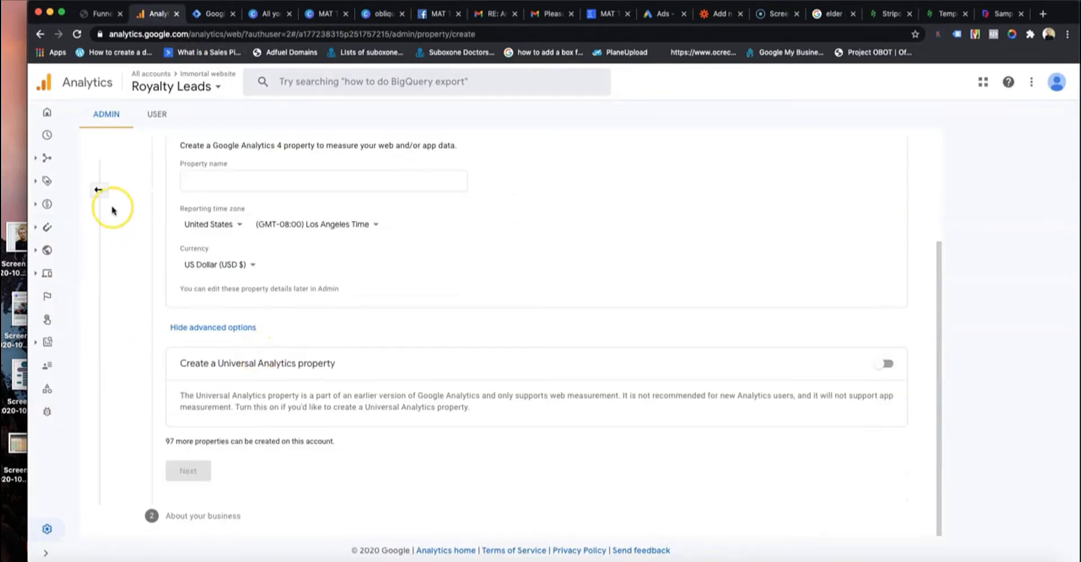
pyautogui.scroll(3, 137, 174)
pyautogui.click(99, 189)
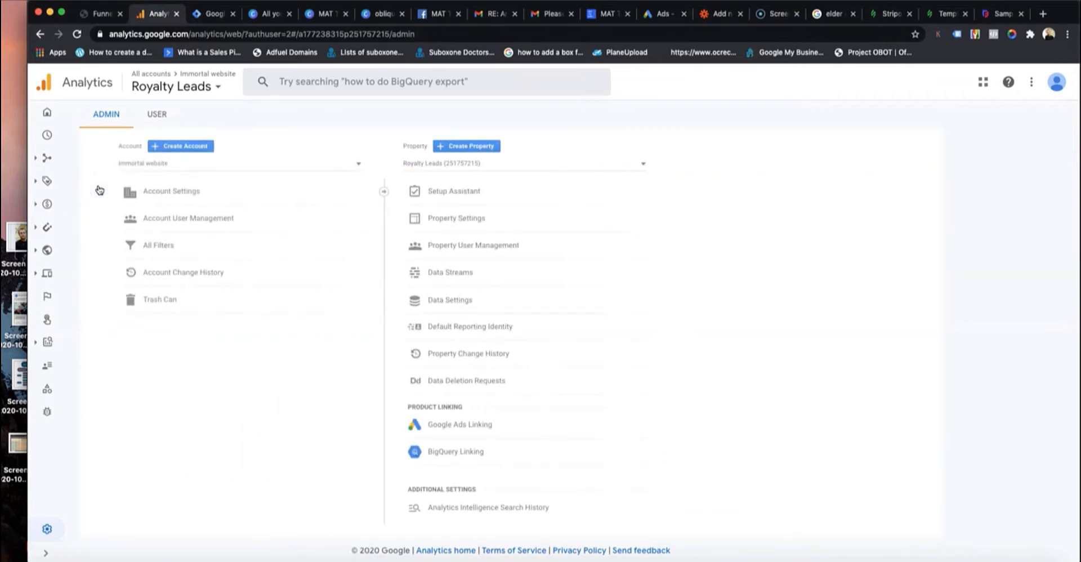
pyautogui.click(447, 273)
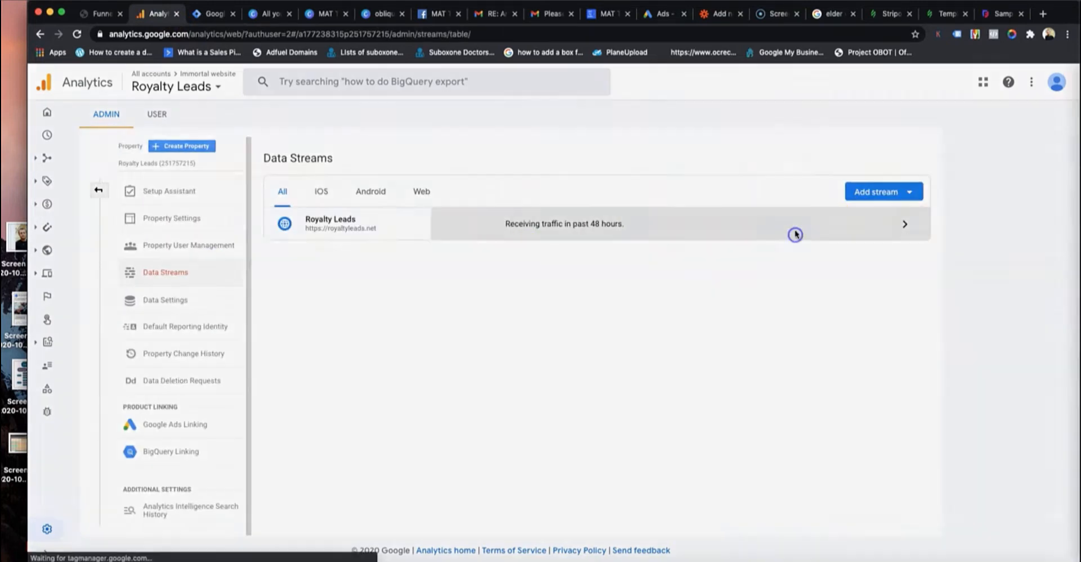
pyautogui.click(794, 233)
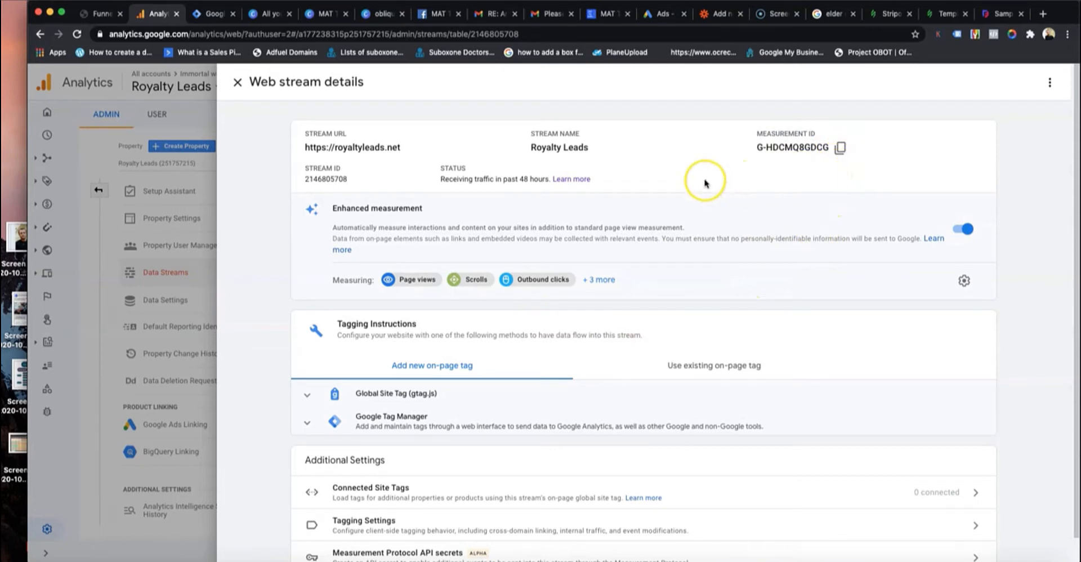
# Return to Tag Manager, view the available tag types for the GA4 Insertion Tag, and close the tag without changing it.
pyautogui.click(212, 20)
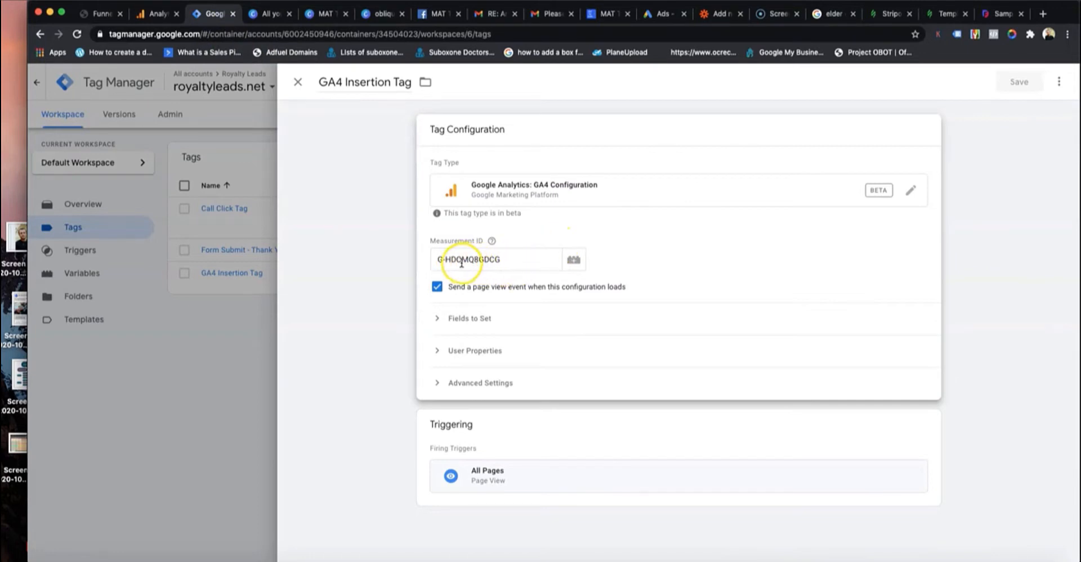
pyautogui.click(911, 190)
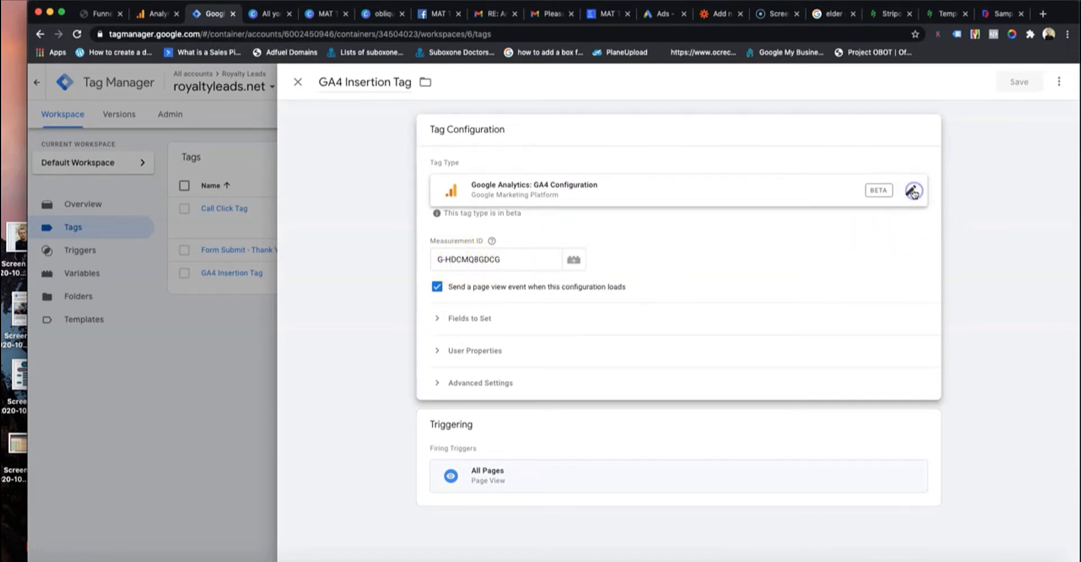
pyautogui.click(907, 203)
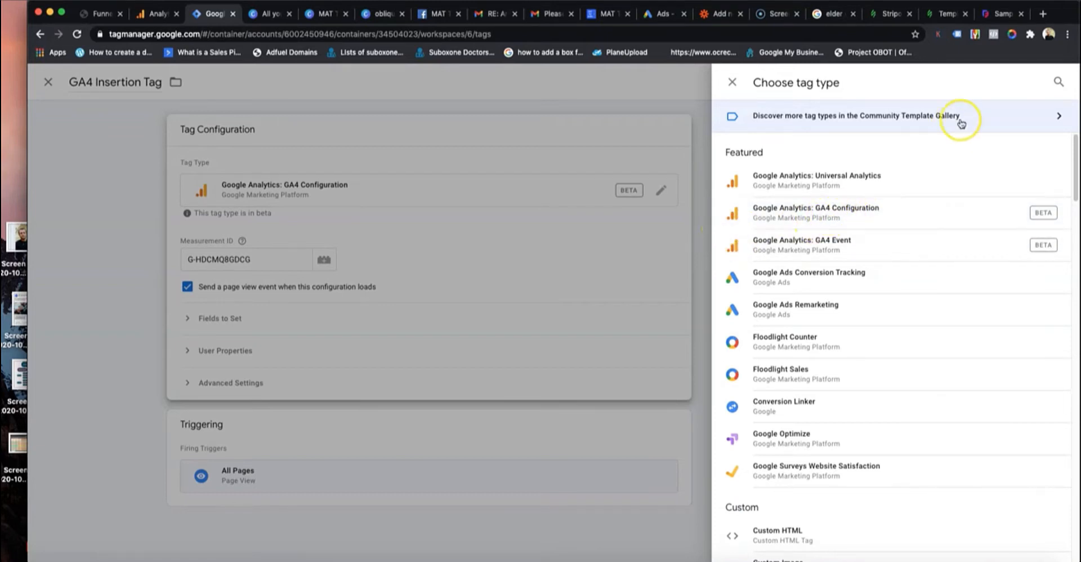
pyautogui.click(732, 82)
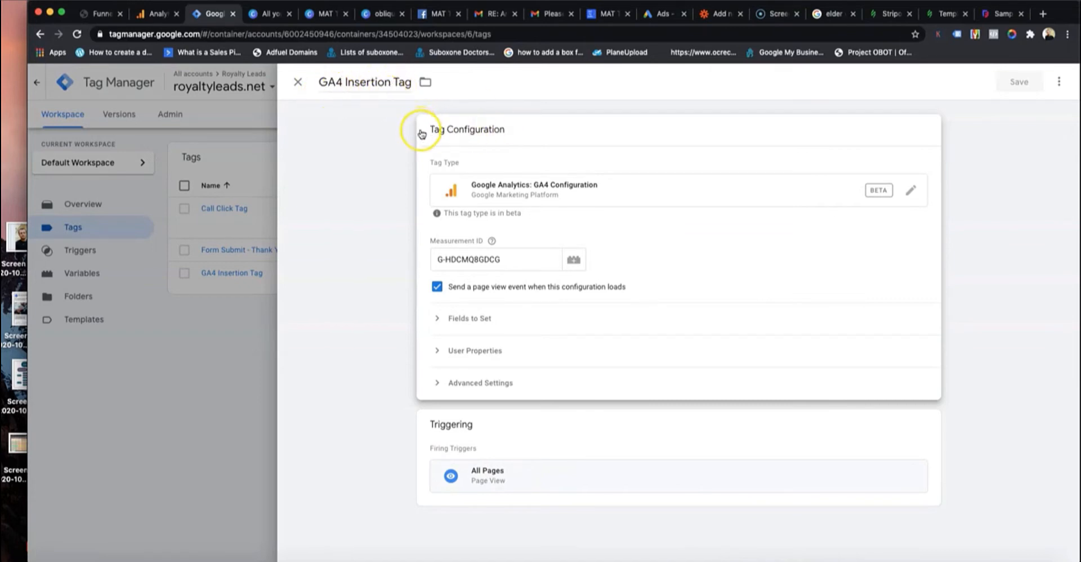
pyautogui.click(298, 83)
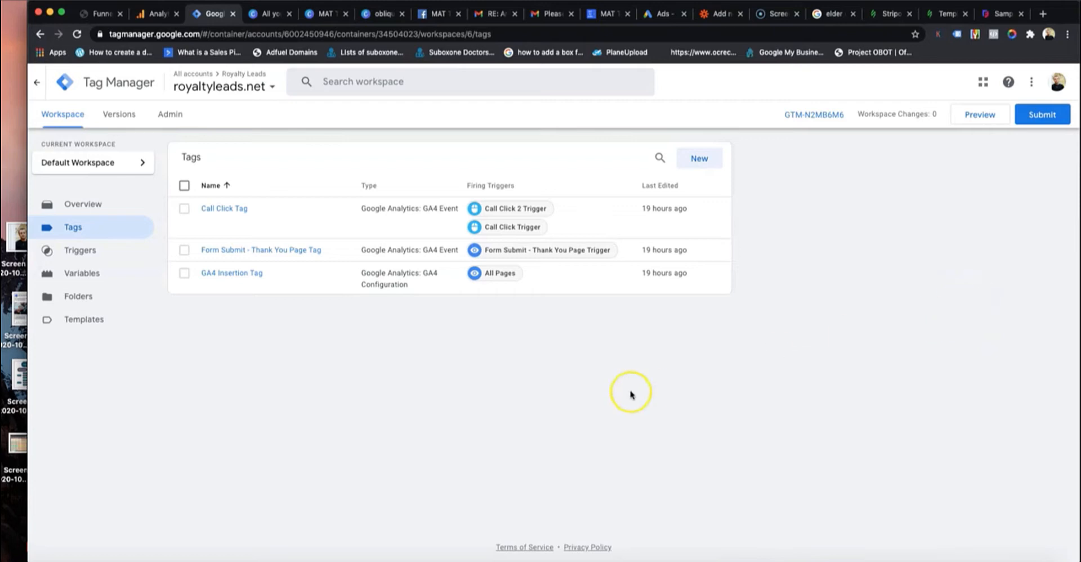
# View the submission form for publishing the workspace changes and close it without publishing.
pyautogui.click(1033, 116)
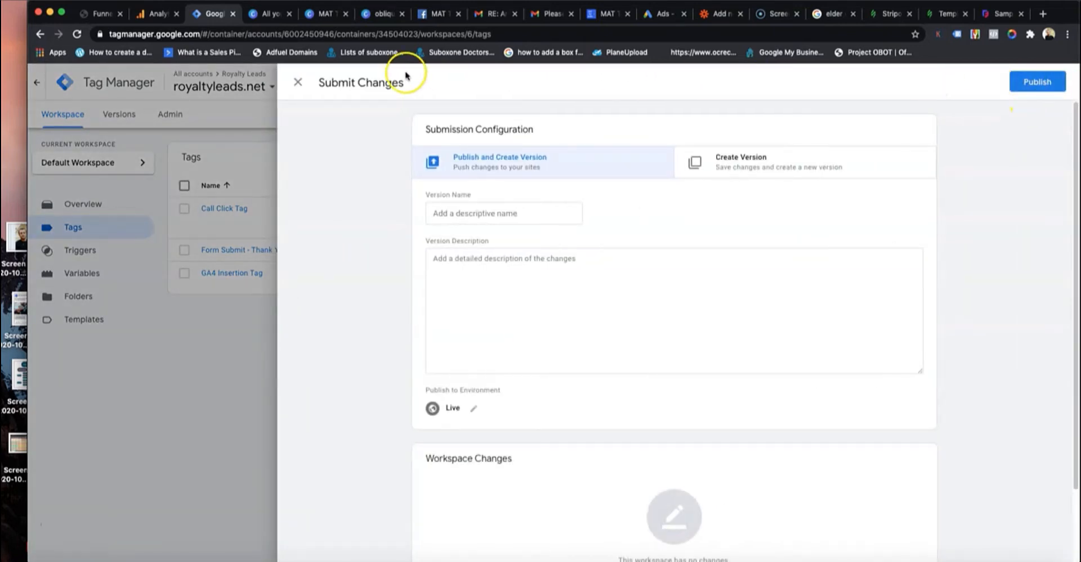
pyautogui.click(296, 83)
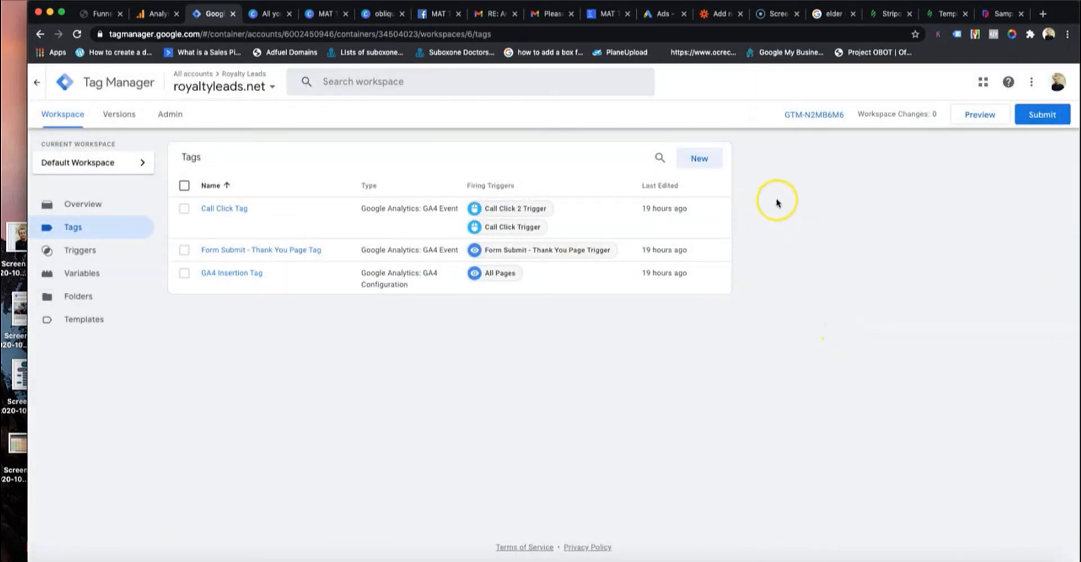
pyautogui.click(112, 120)
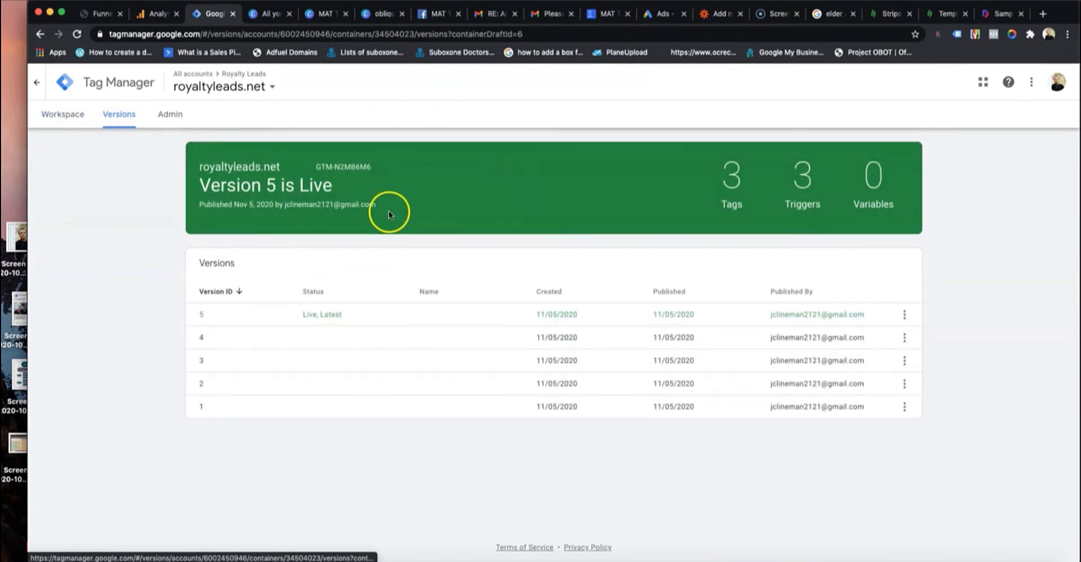
pyautogui.click(59, 119)
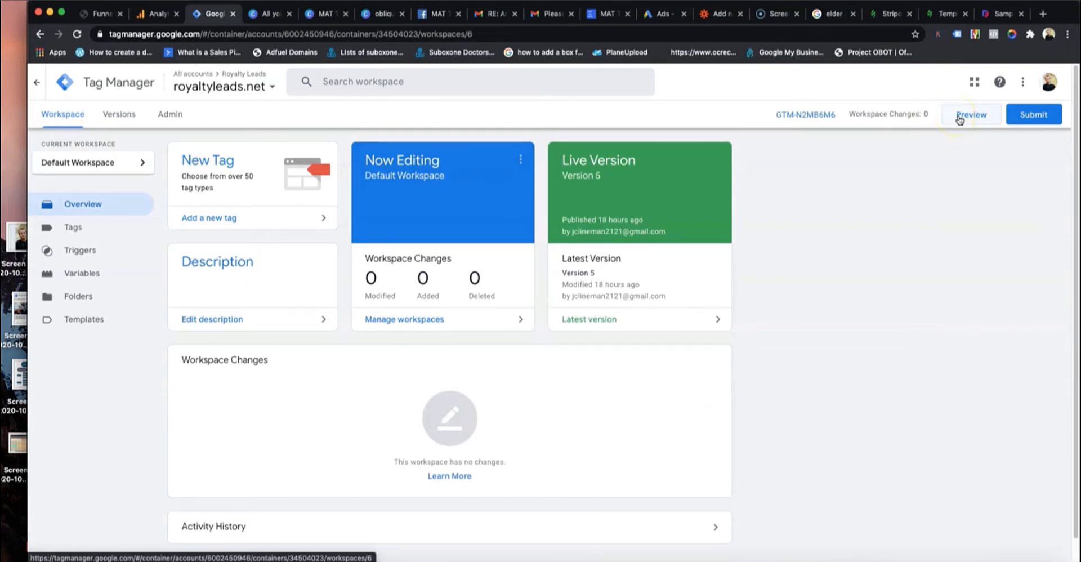
pyautogui.click(959, 117)
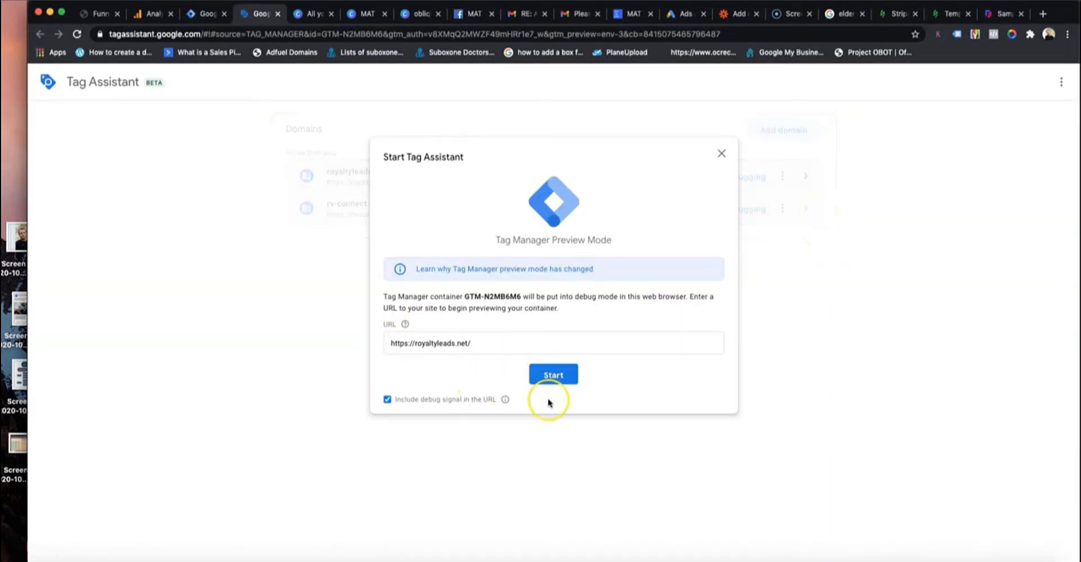
pyautogui.click(550, 374)
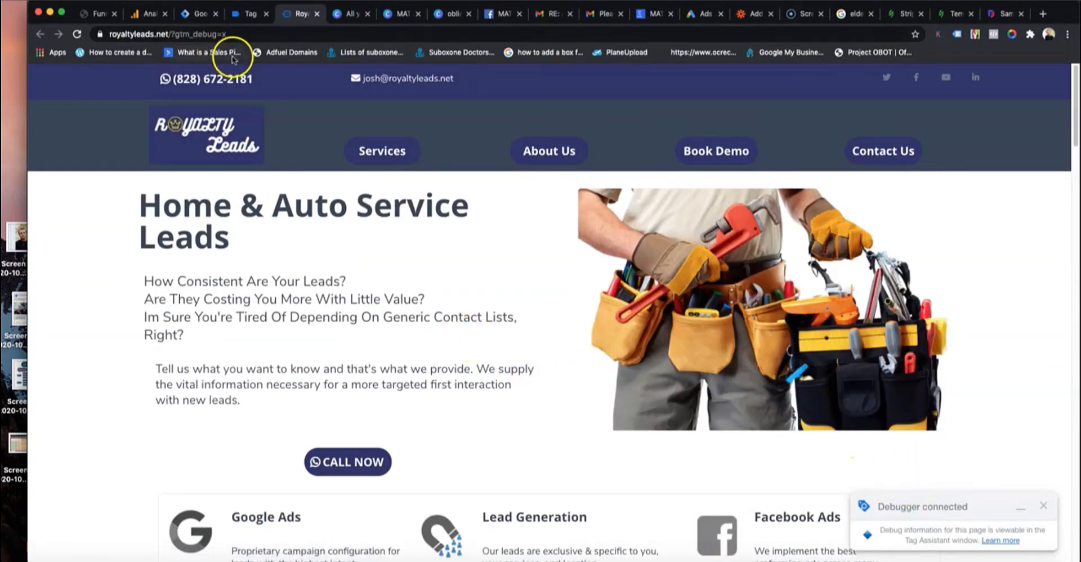
pyautogui.click(248, 15)
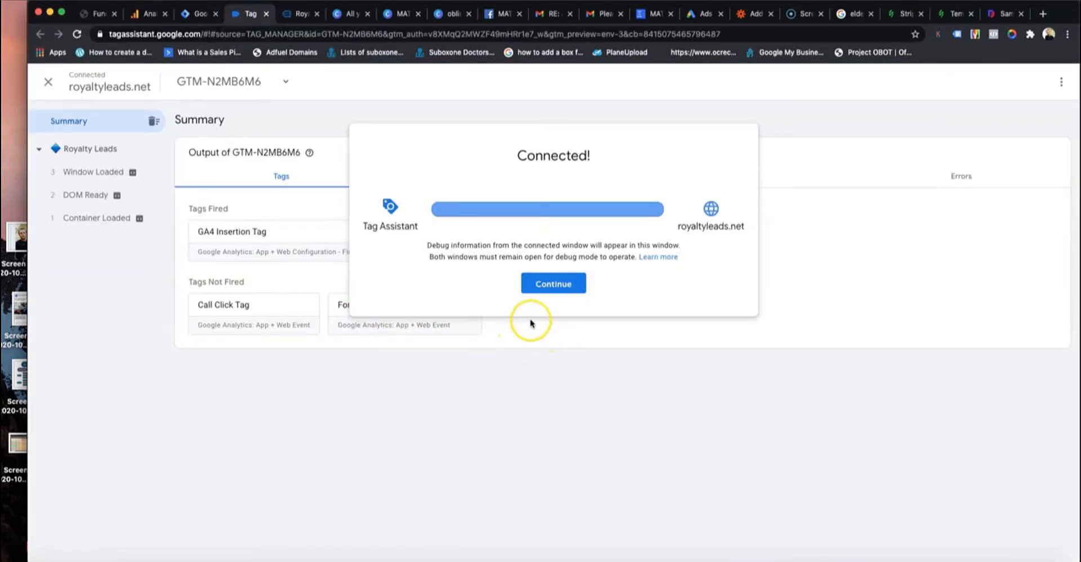
pyautogui.click(554, 284)
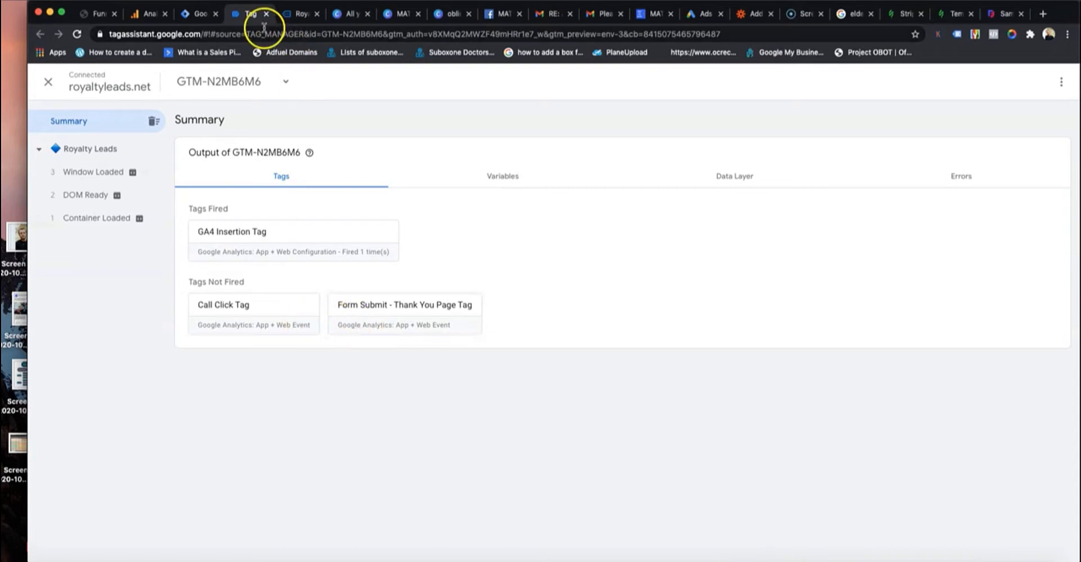
# Return to Tag Manager, open the Call Click Tag, and review its available tag types, configuration tag and event name without changing them.
pyautogui.click(195, 17)
pyautogui.click(112, 227)
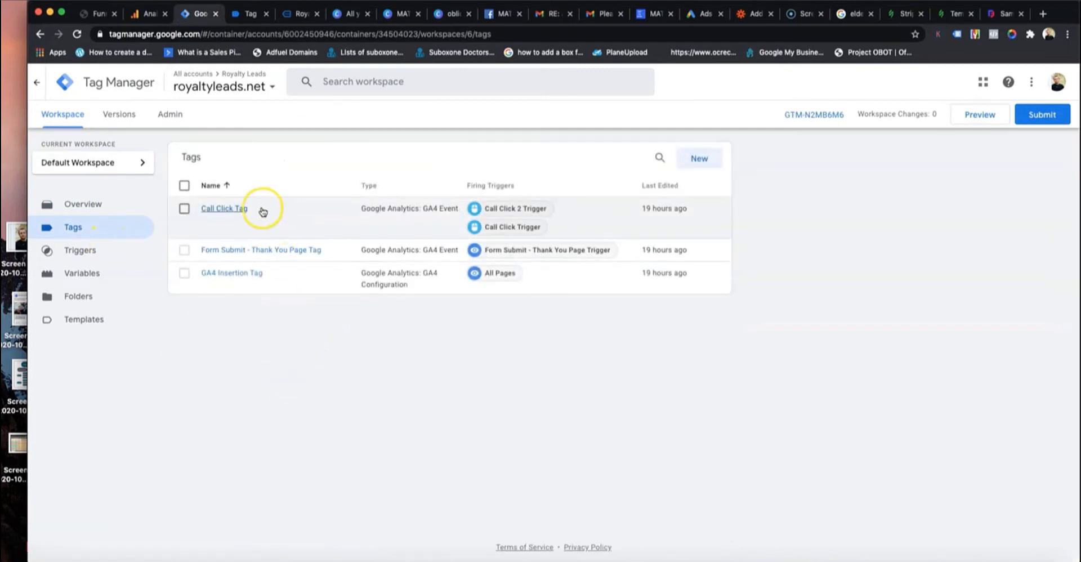
pyautogui.click(215, 220)
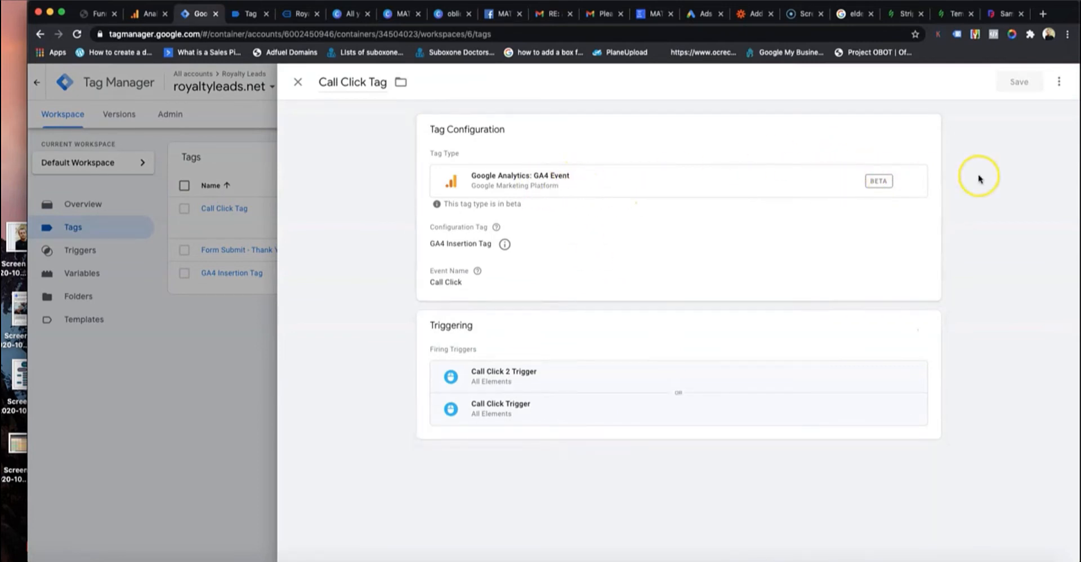
pyautogui.click(909, 173)
pyautogui.click(906, 190)
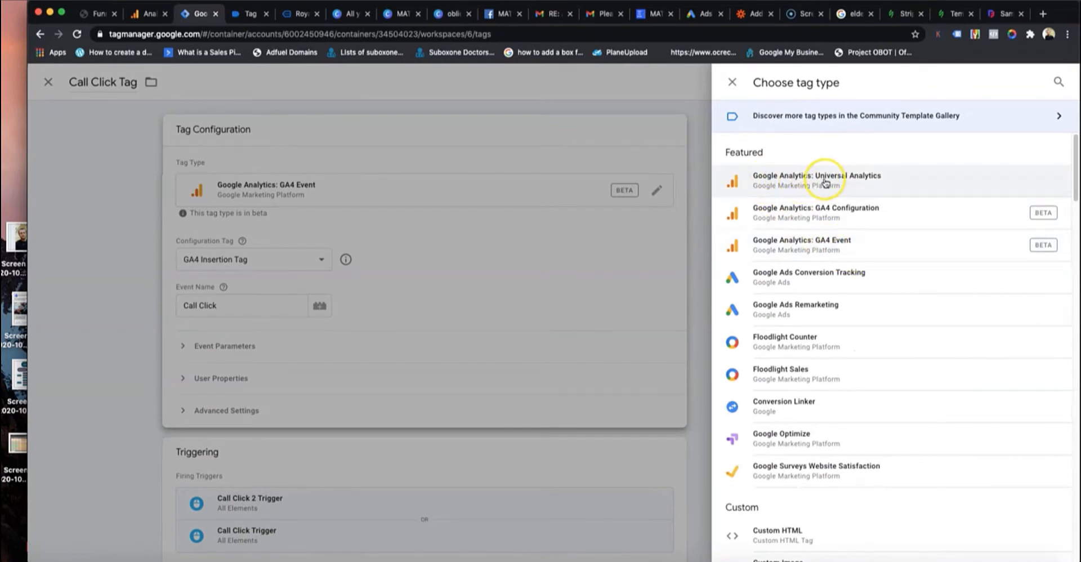
pyautogui.click(732, 82)
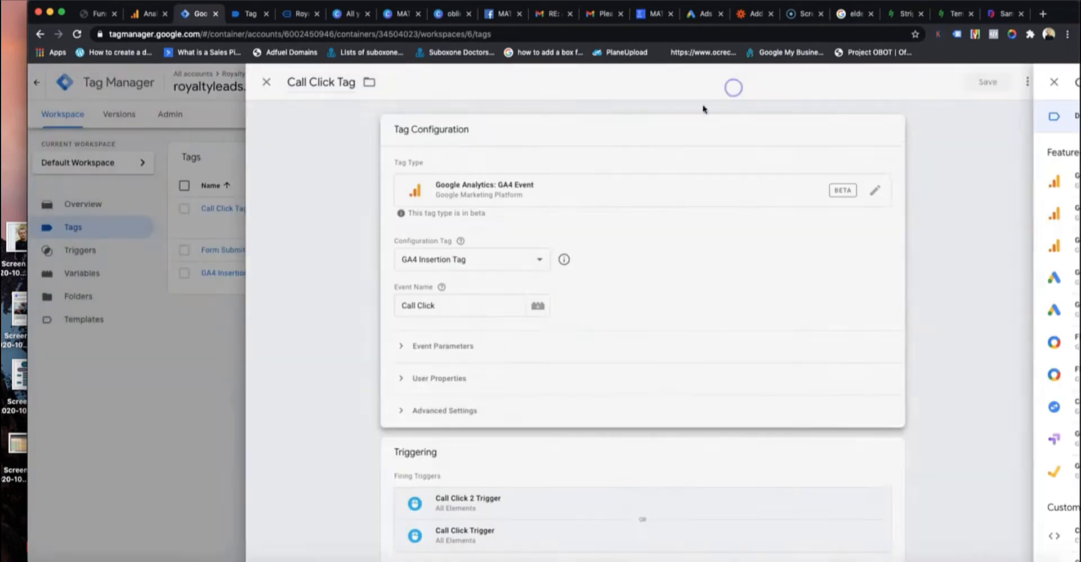
pyautogui.scroll(-1, 532, 369)
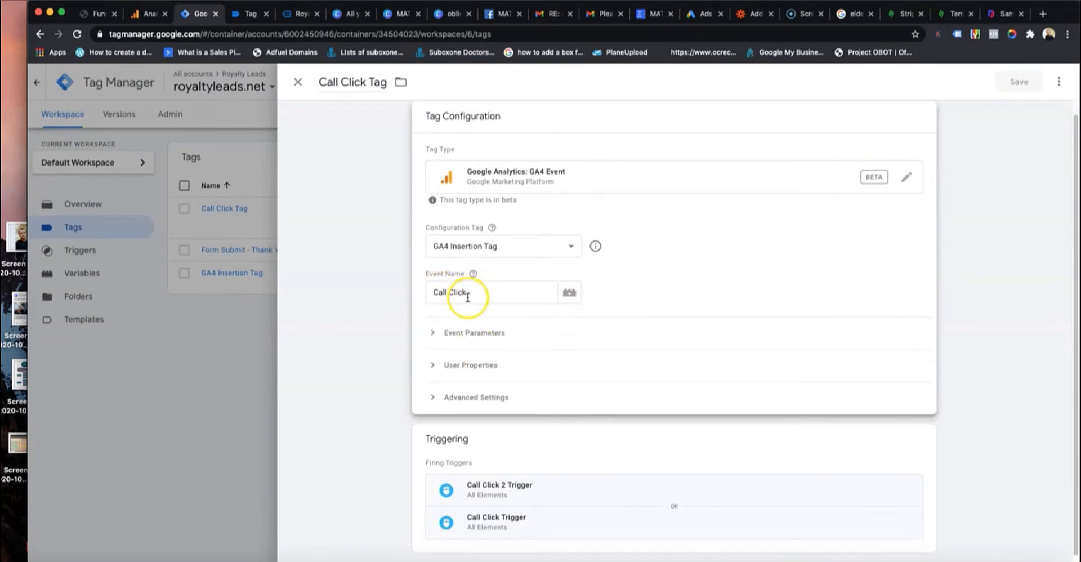
pyautogui.scroll(-1, 468, 299)
# Inspect the firing conditions of Call Click 2 Trigger and Call Click Trigger, and close the Call Click Tag without changes.
pyautogui.click(918, 443)
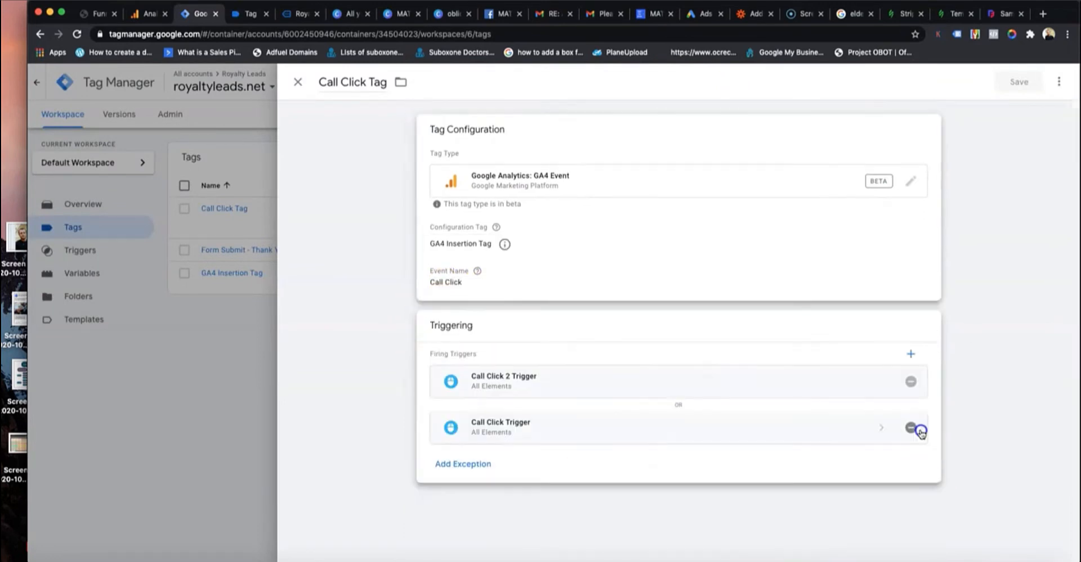
pyautogui.click(613, 384)
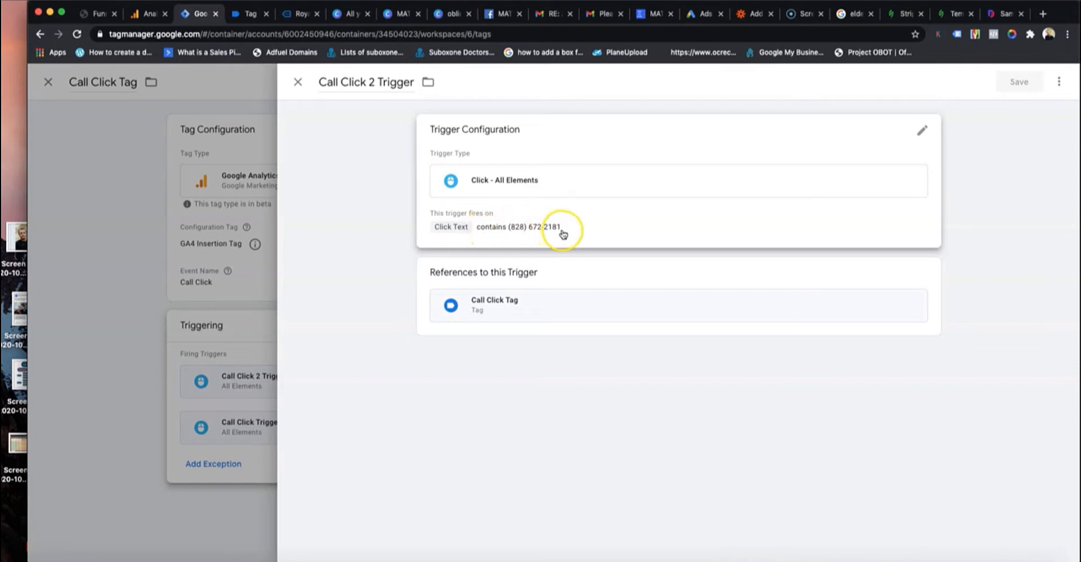
pyautogui.click(899, 291)
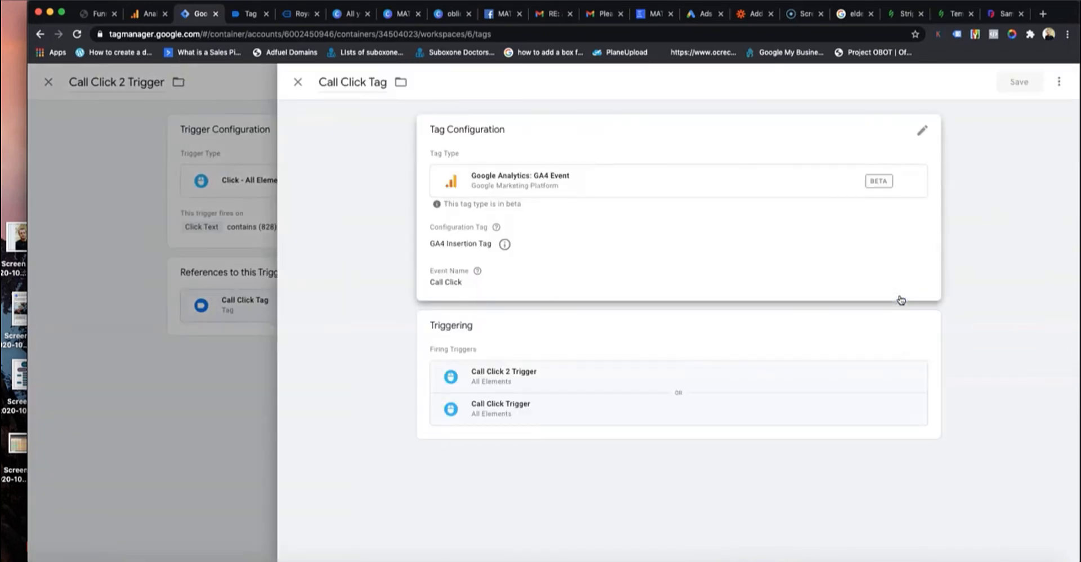
pyautogui.click(298, 81)
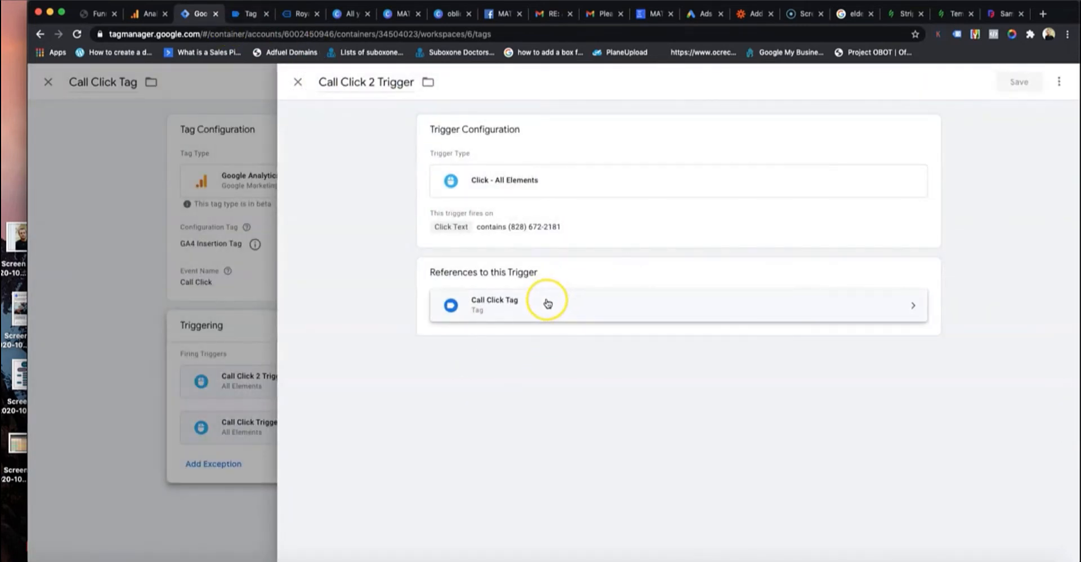
pyautogui.click(297, 85)
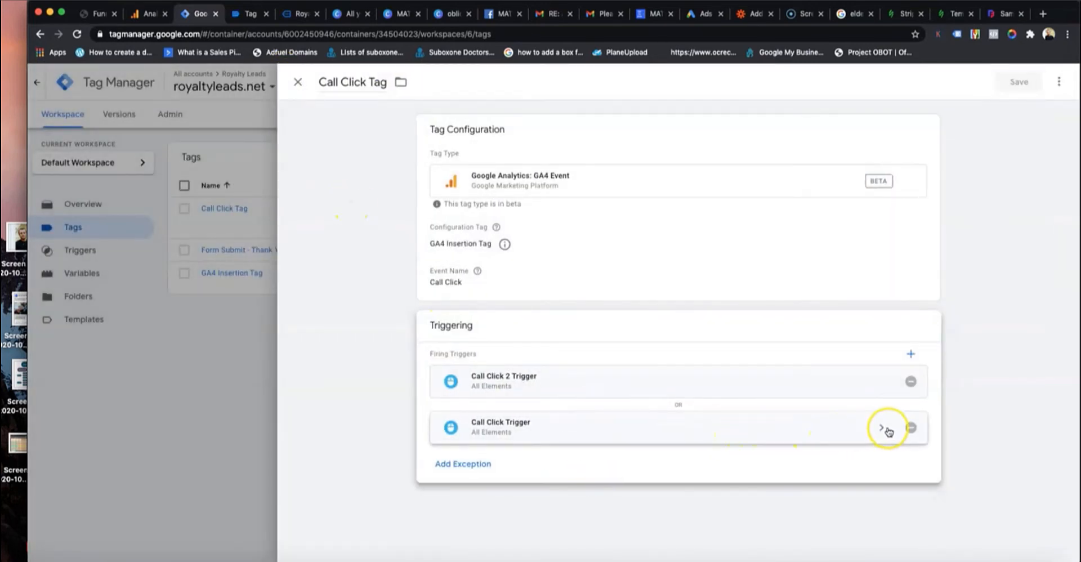
pyautogui.click(856, 426)
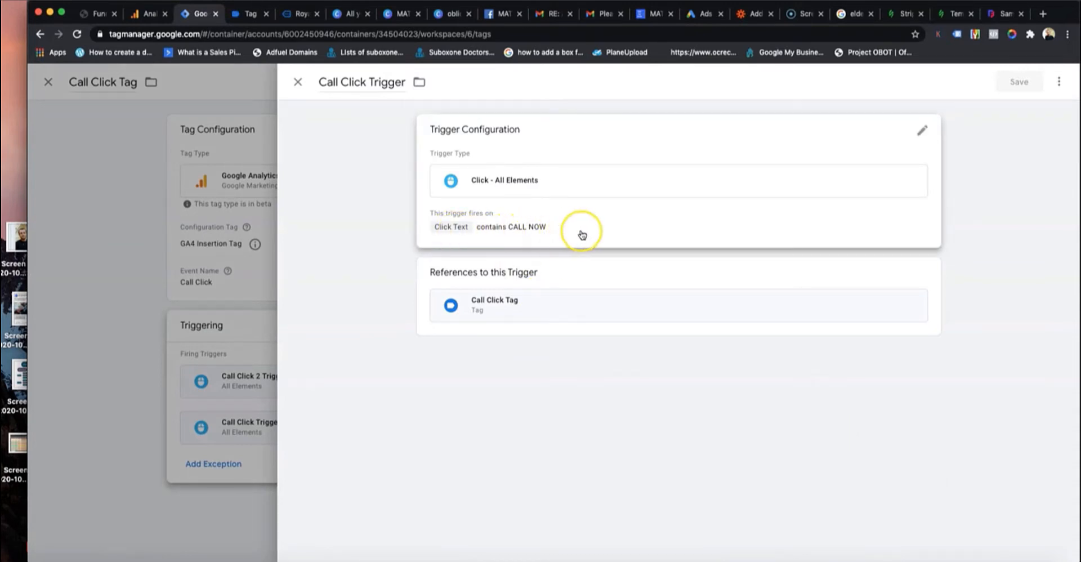
pyautogui.click(298, 83)
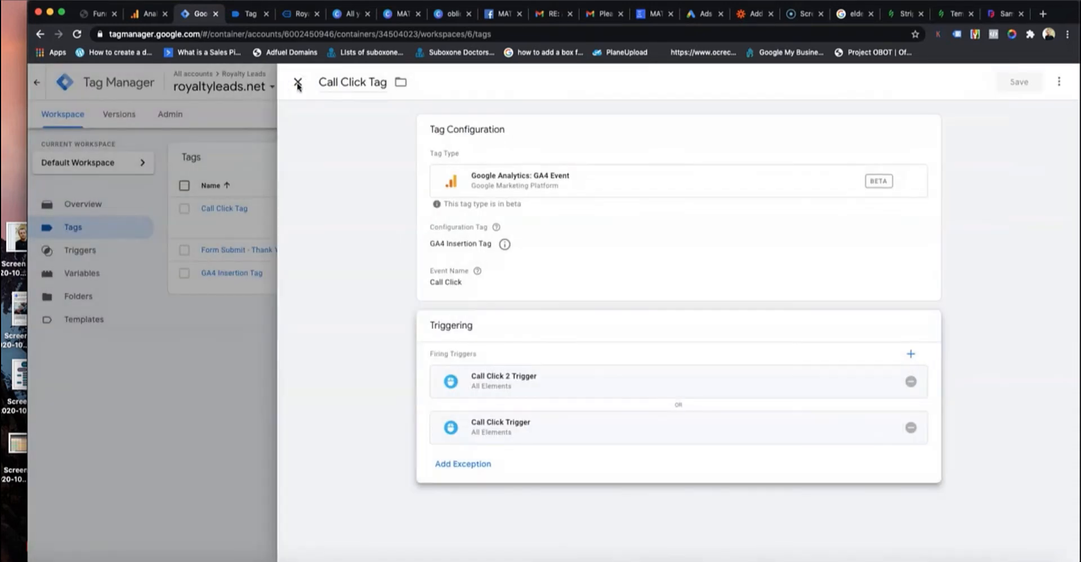
pyautogui.click(298, 83)
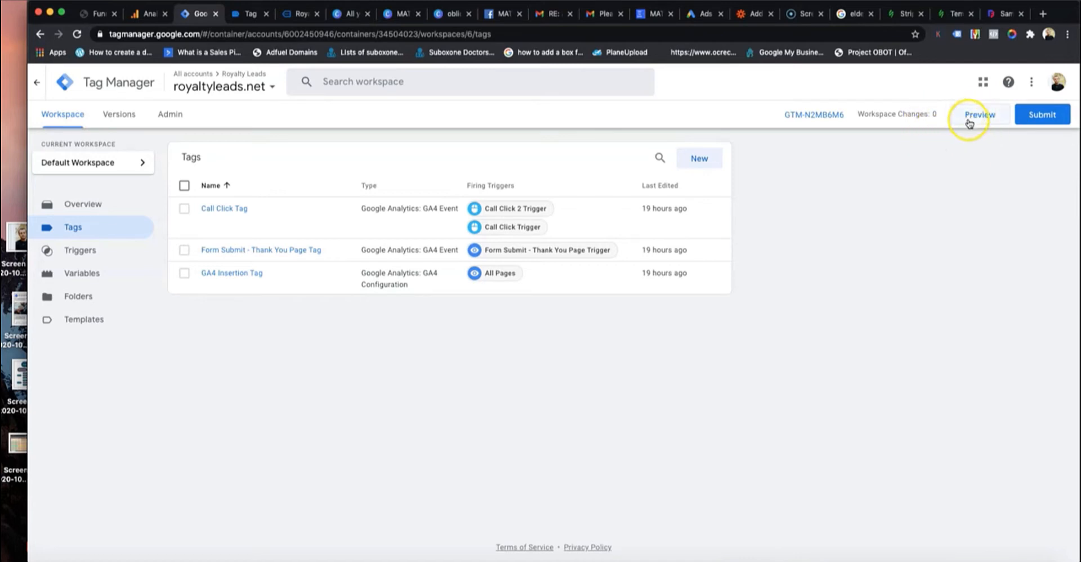
pyautogui.click(250, 14)
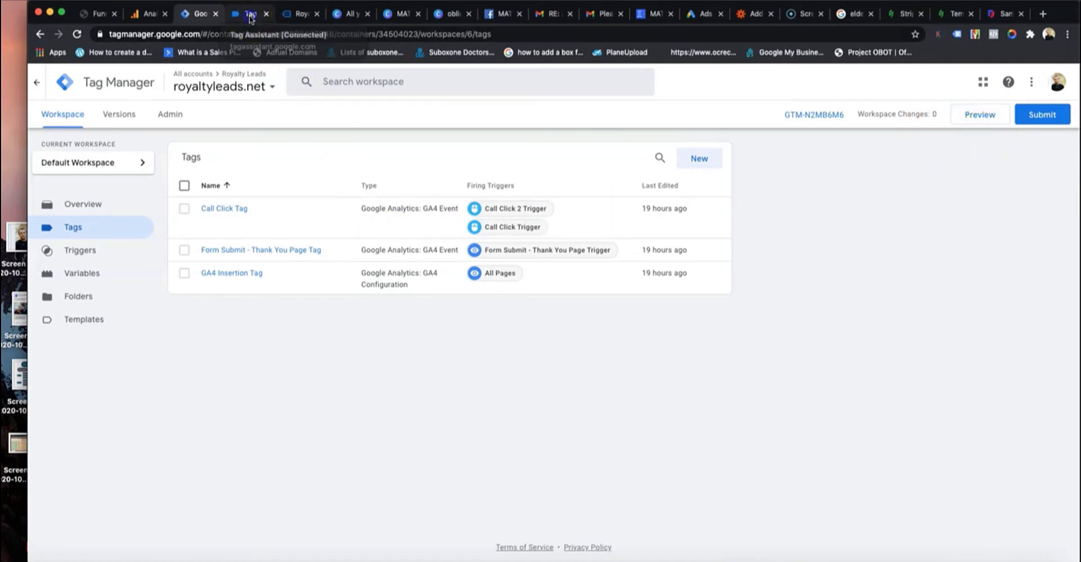
pyautogui.click(295, 15)
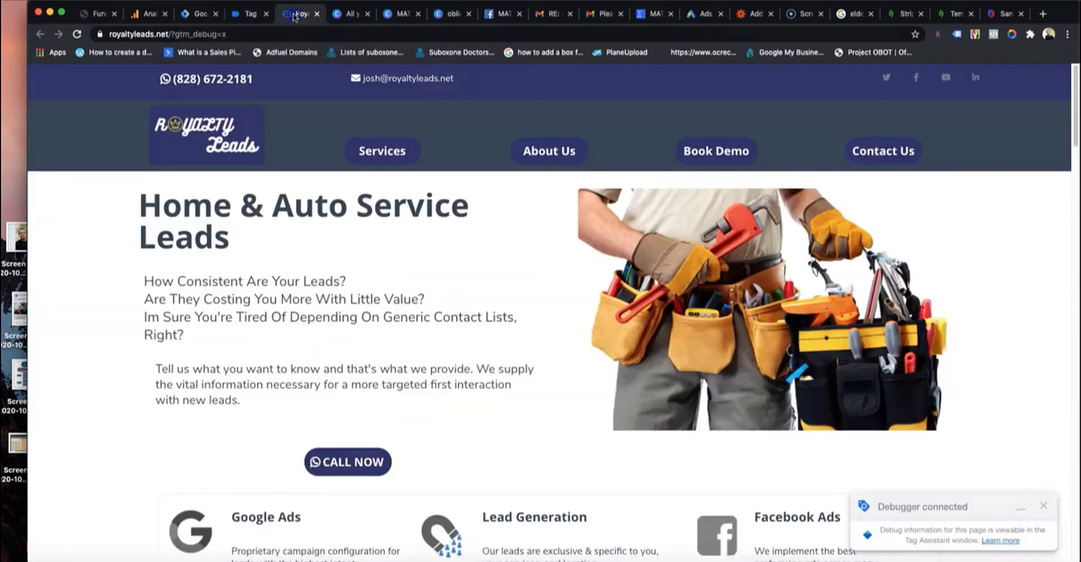
pyautogui.click(252, 16)
pyautogui.click(212, 18)
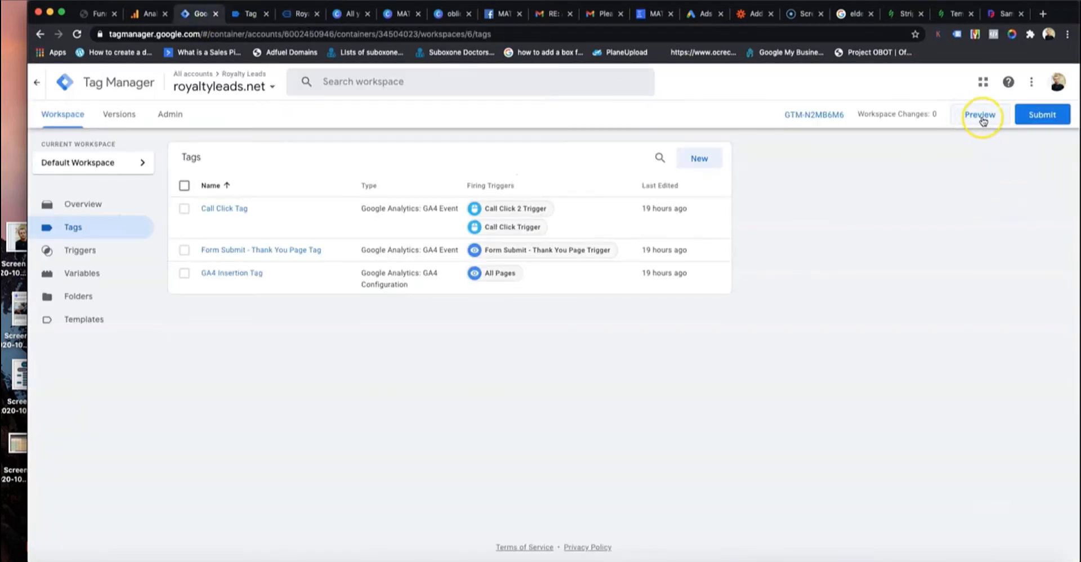
# Test the CALL NOW button and header phone link on the previewed site, dismiss the call prompts, and check the fired tags in Tag Assistant.
pyautogui.click(250, 14)
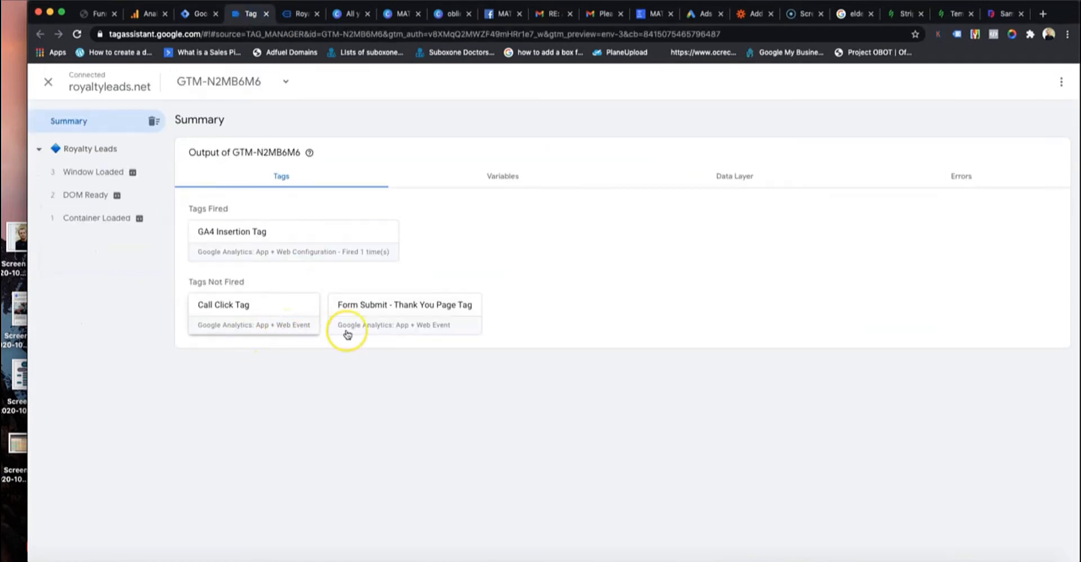
pyautogui.click(300, 23)
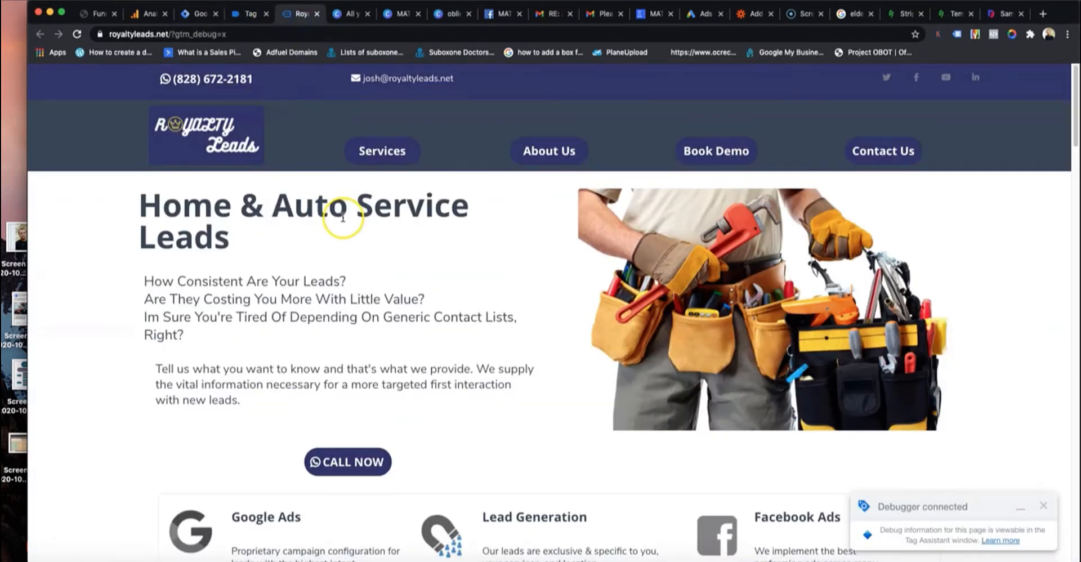
pyautogui.scroll(-3, 345, 215)
pyautogui.click(351, 392)
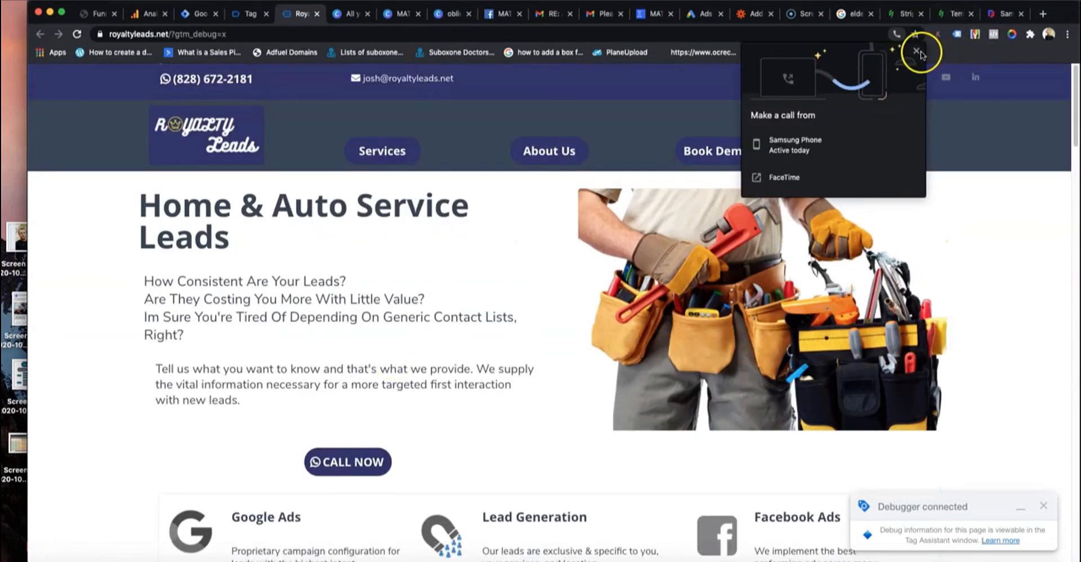
pyautogui.click(917, 51)
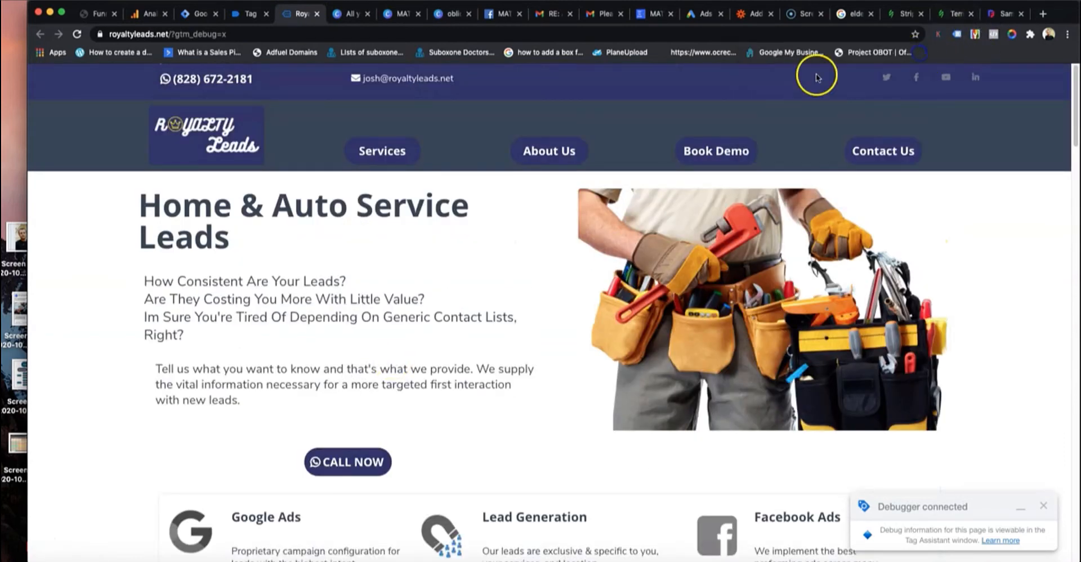
pyautogui.click(217, 78)
pyautogui.click(917, 52)
pyautogui.click(251, 15)
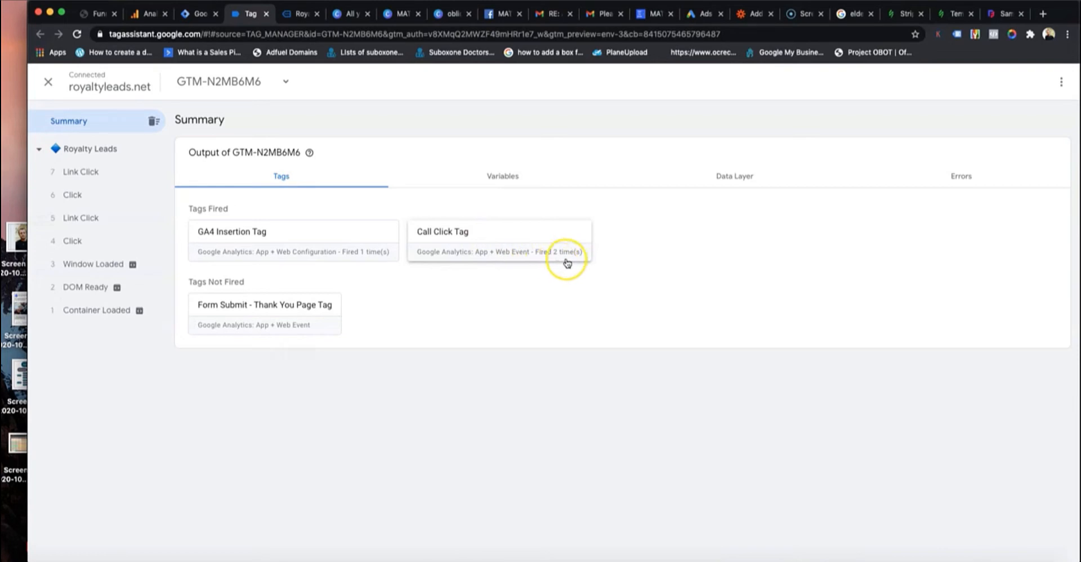
# In Tag Manager, examine the Form Submit - Thank You Page Tag's configuration tag choices and its trigger's page path condition.
pyautogui.click(207, 19)
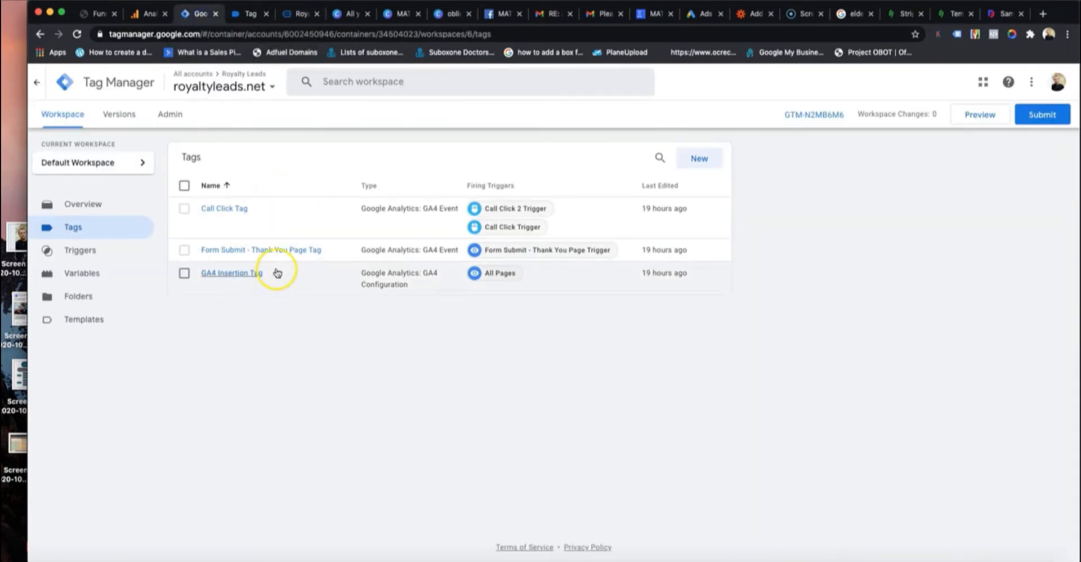
pyautogui.click(309, 251)
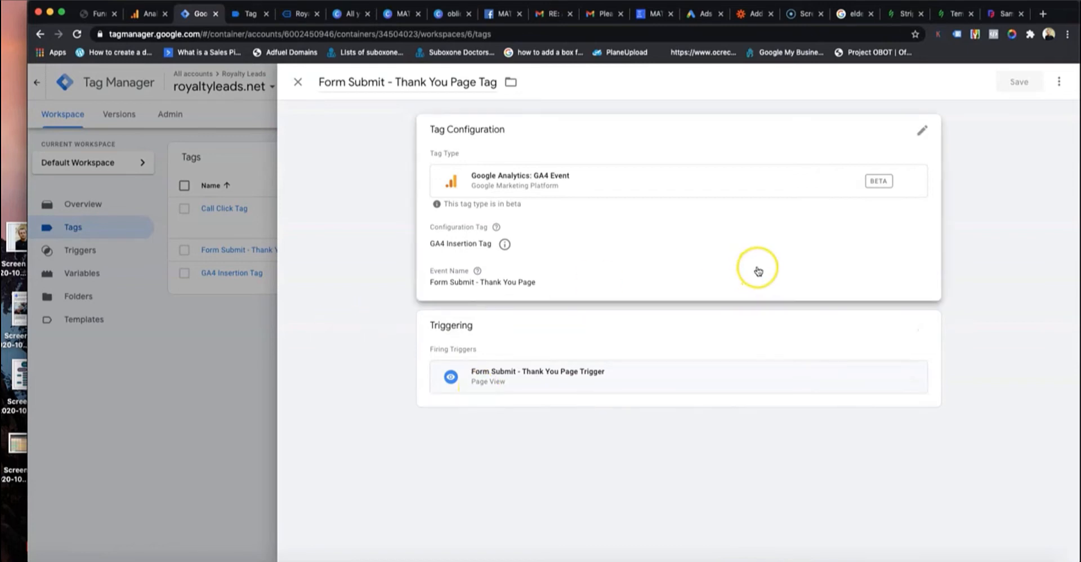
pyautogui.click(917, 135)
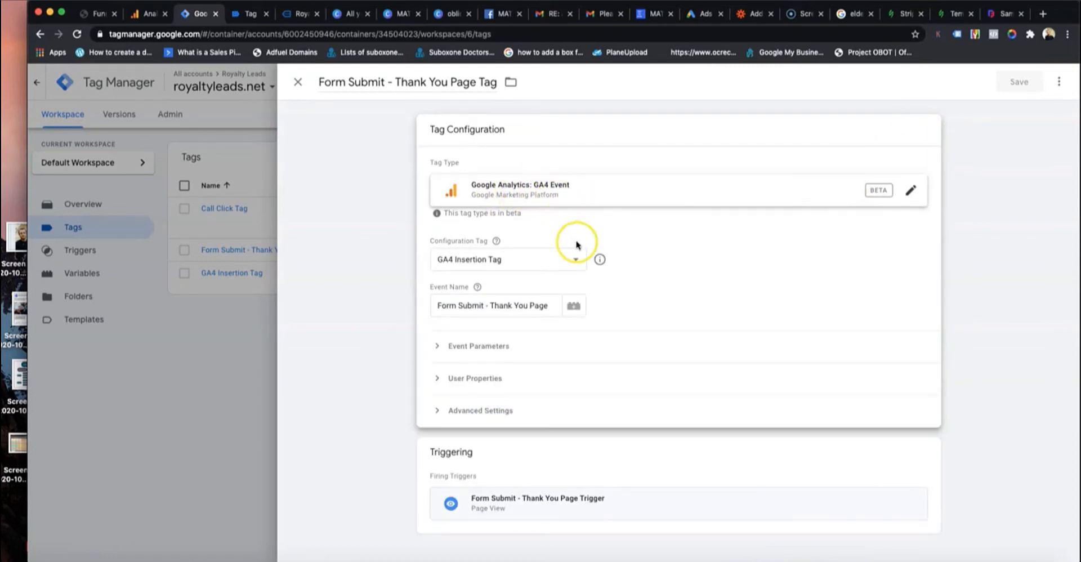
pyautogui.click(573, 263)
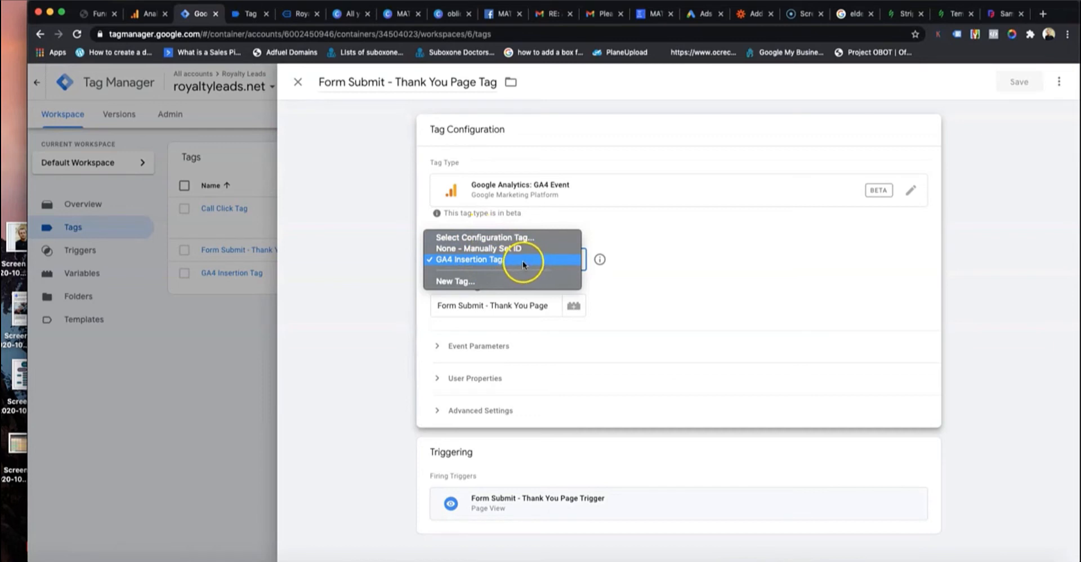
pyautogui.click(682, 264)
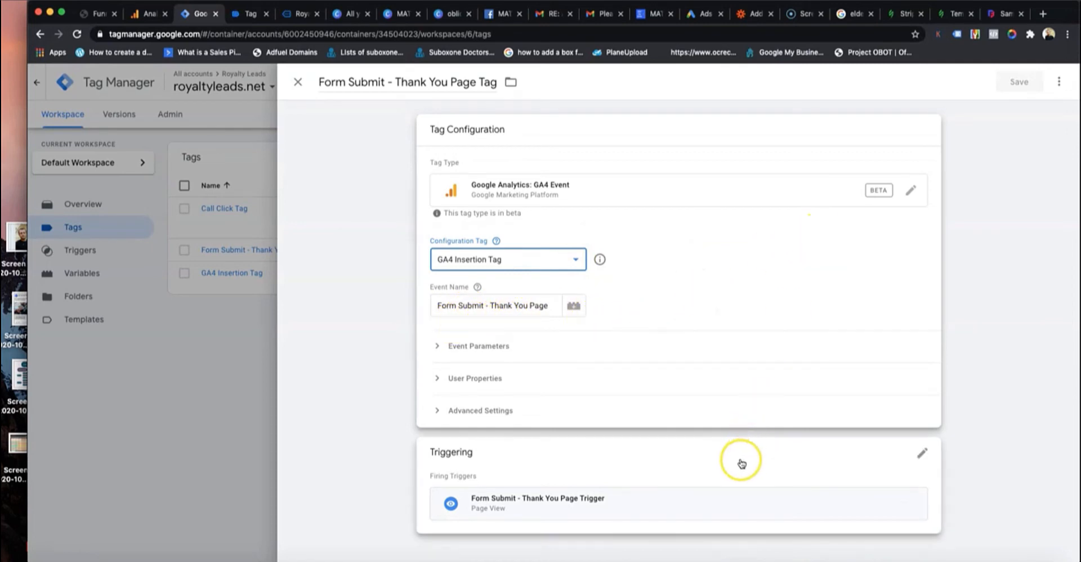
pyautogui.click(794, 515)
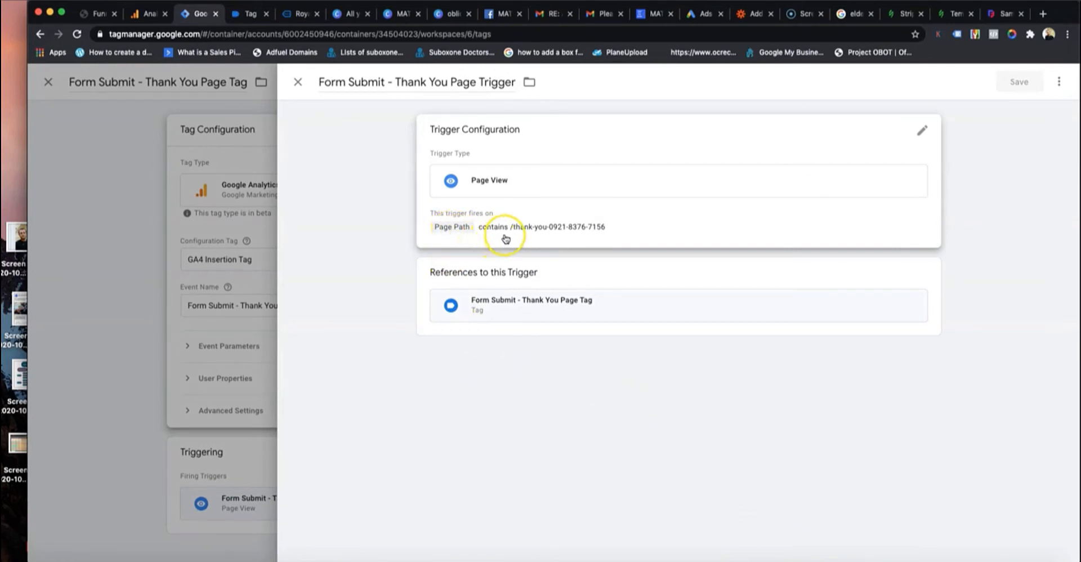
pyautogui.click(921, 130)
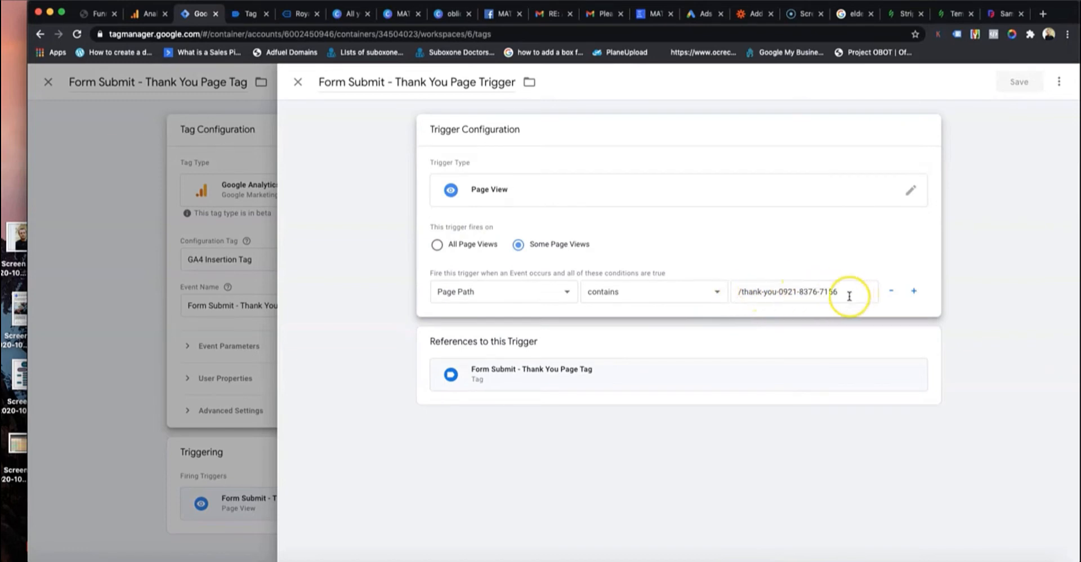
# Switch to the HighLevel website builder, open the Thank You page's settings, copy its path, and close the settings without updating.
pyautogui.click(655, 16)
pyautogui.click(606, 236)
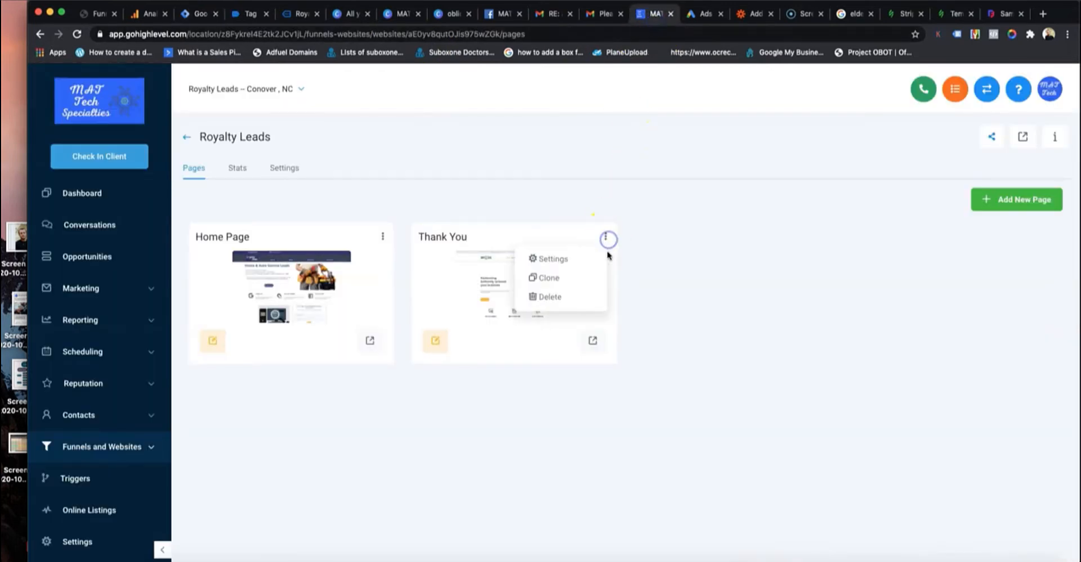
pyautogui.click(568, 266)
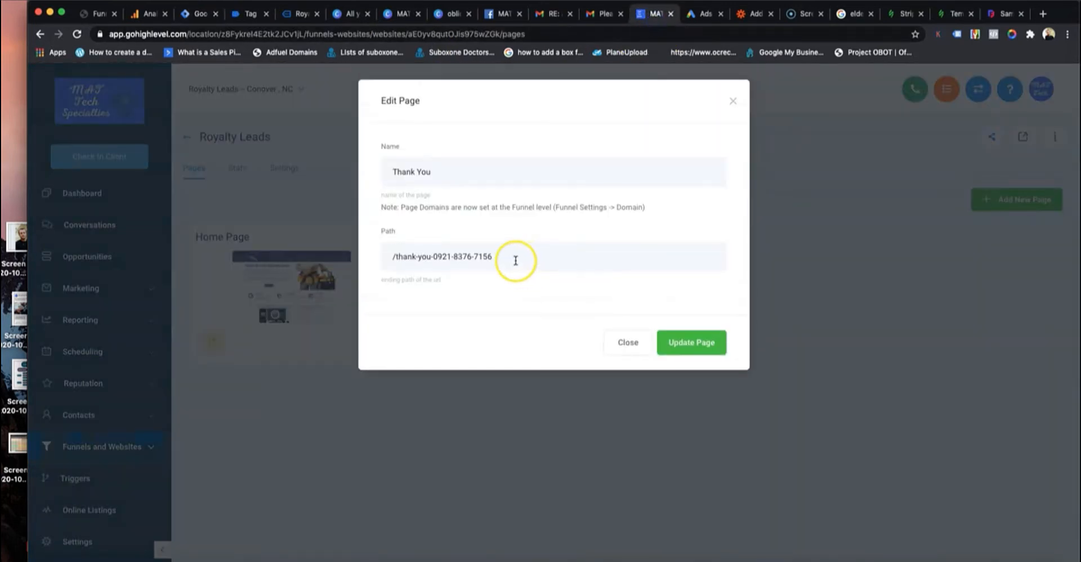
pyautogui.press('super+a')
pyautogui.rightClick(418, 257)
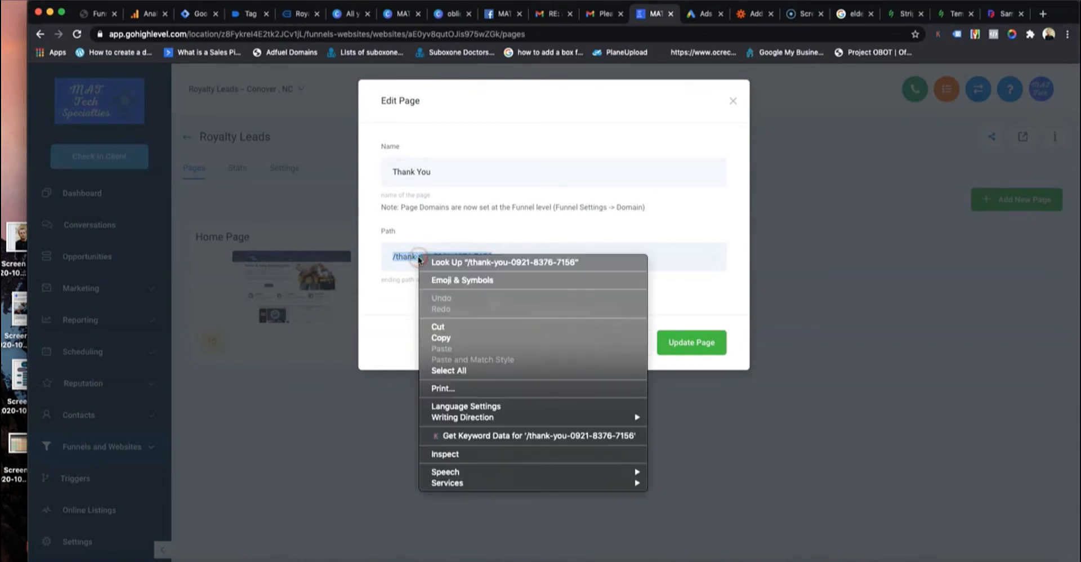
pyautogui.click(477, 336)
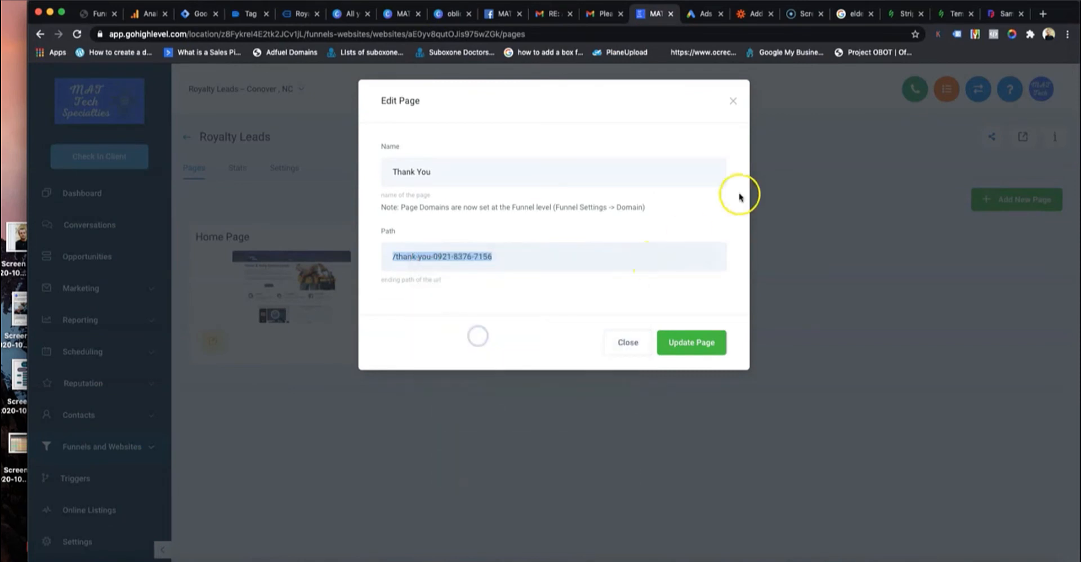
pyautogui.click(735, 101)
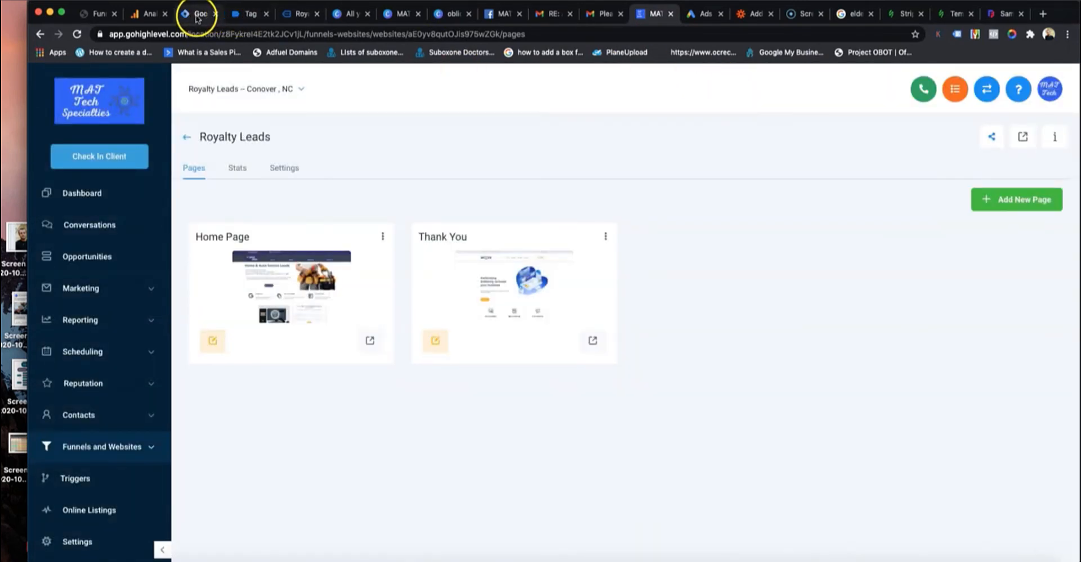
# Return to Tag Manager and close the Form Submit - Thank You Page Trigger and its tag without changes.
pyautogui.click(205, 12)
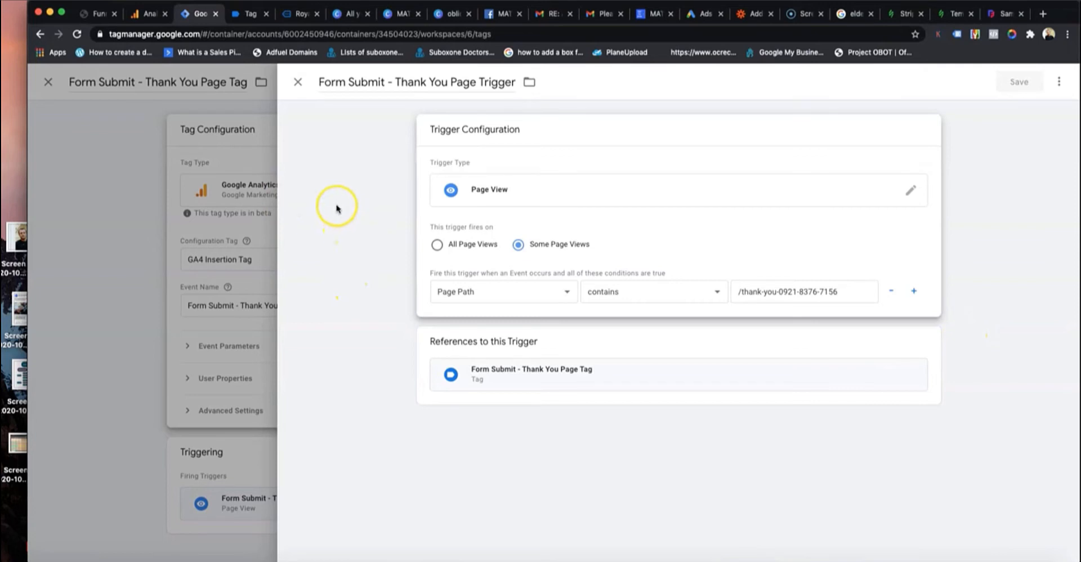
pyautogui.click(297, 83)
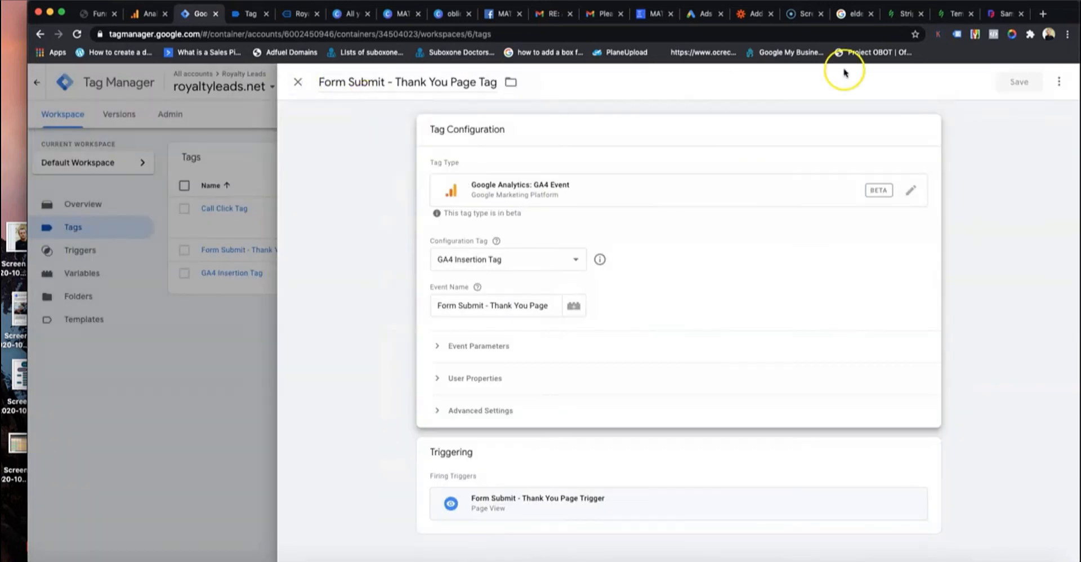
pyautogui.click(298, 82)
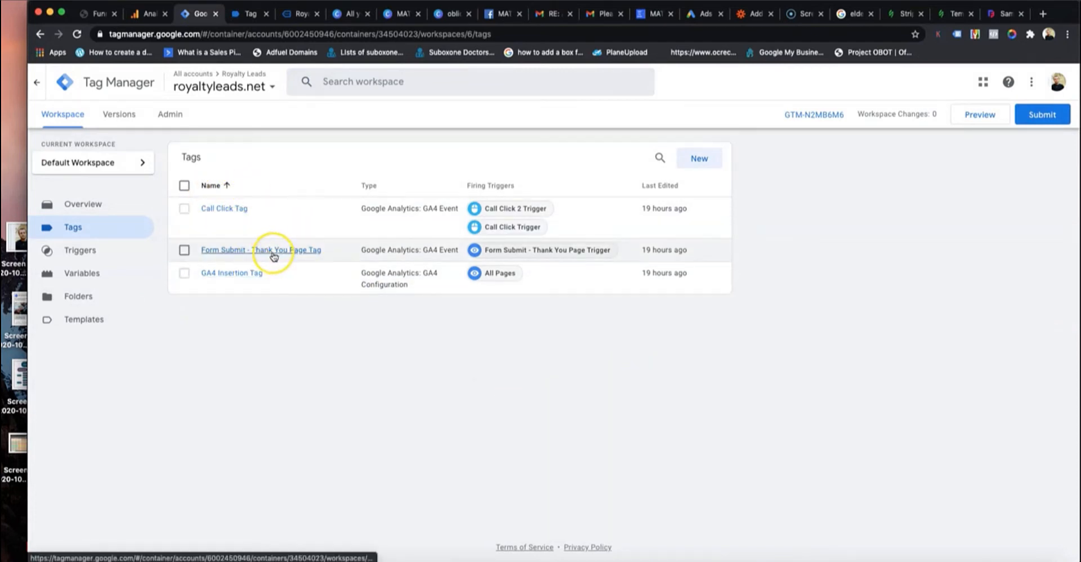
pyautogui.click(1043, 124)
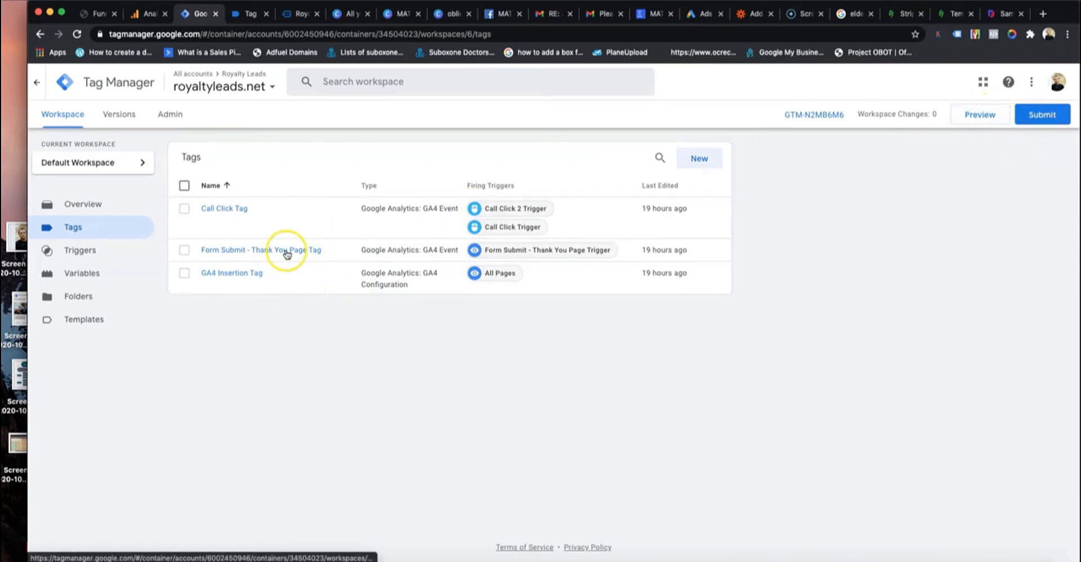
# On the previewed Royalty Leads site, submit the prefilled Claim Your Free Discovery Session form to request a call.
pyautogui.click(298, 13)
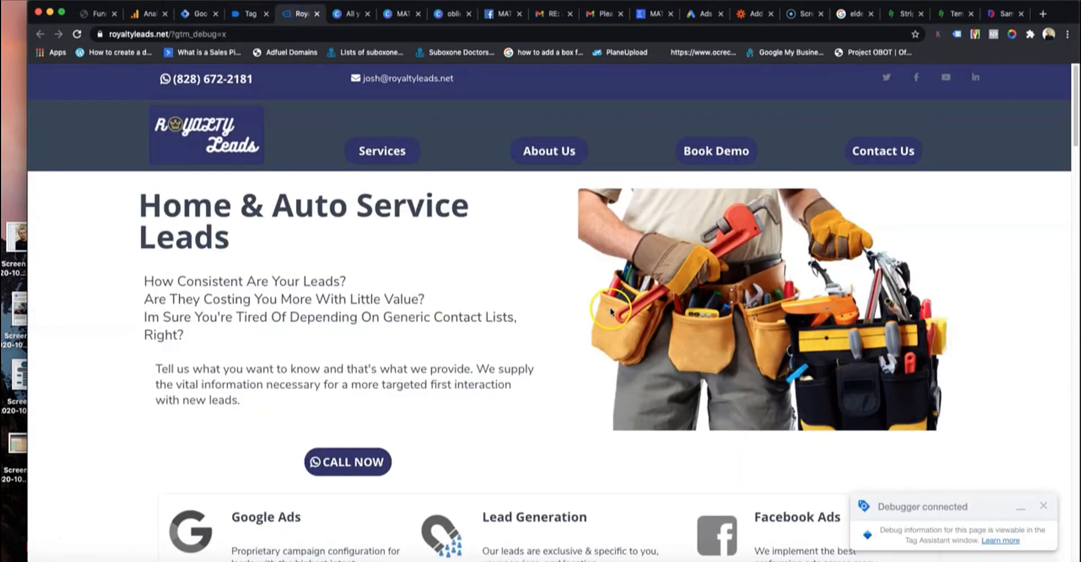
pyautogui.scroll(-5, 619, 310)
pyautogui.scroll(-1, 620, 310)
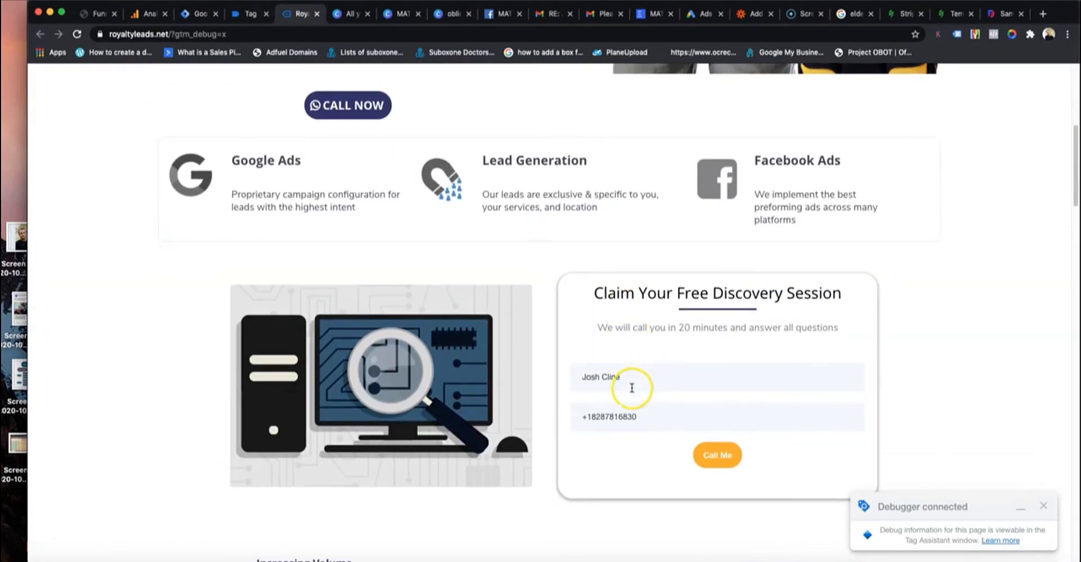
pyautogui.scroll(-1, 654, 362)
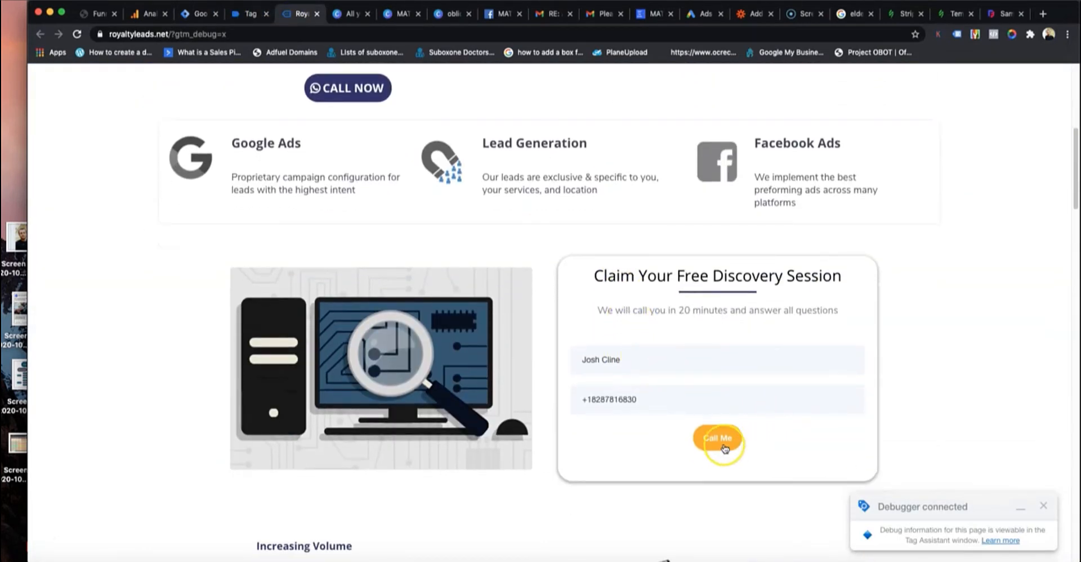
pyautogui.click(719, 443)
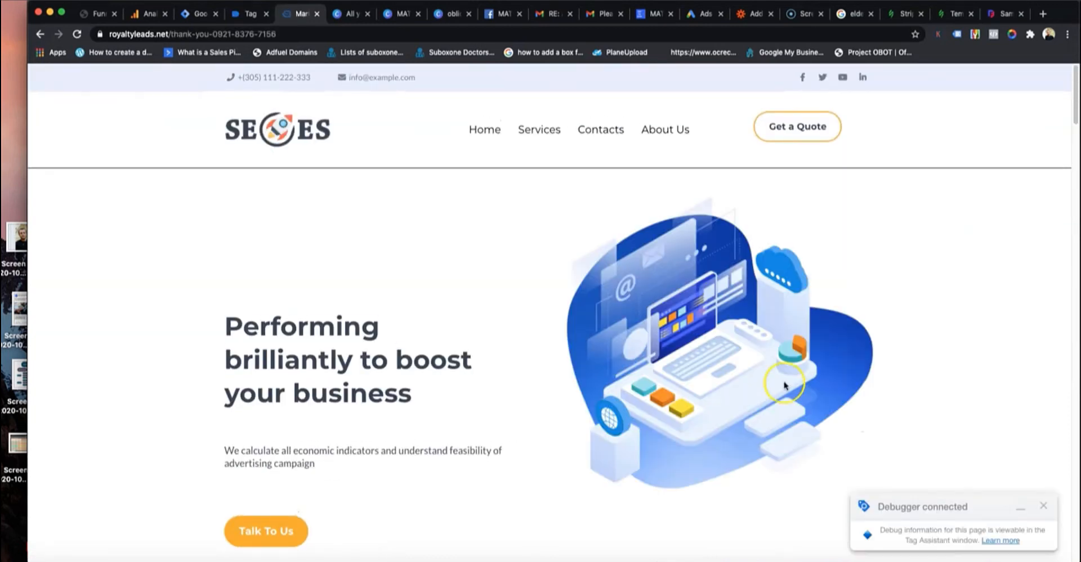
# Look over the thank-you page that loads and check the fired tags in the Tag Assistant summary.
pyautogui.scroll(-2, 406, 376)
pyautogui.scroll(2, 399, 393)
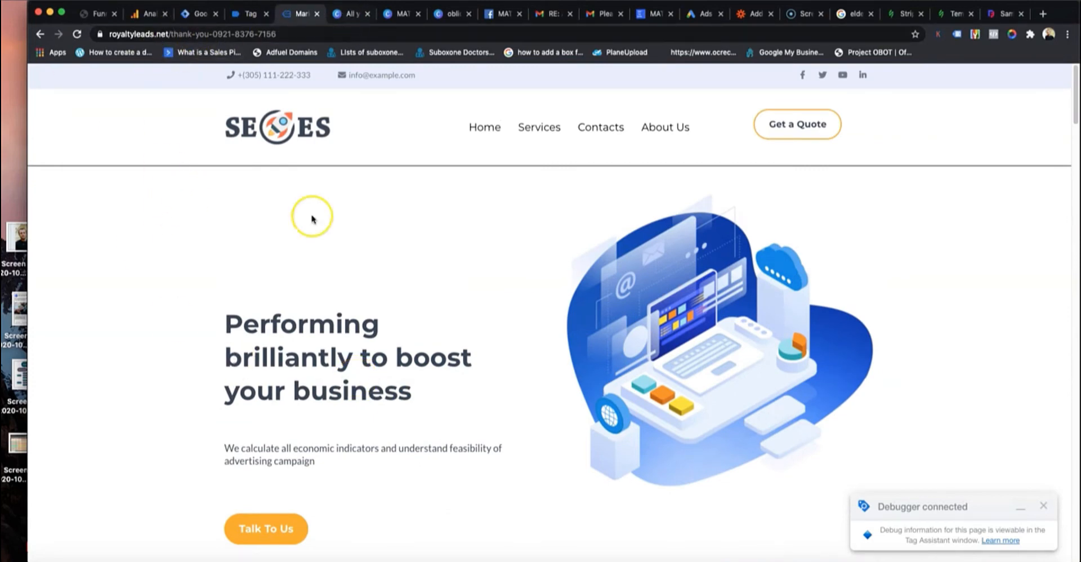
pyautogui.scroll(-10, 357, 398)
pyautogui.scroll(10, 381, 394)
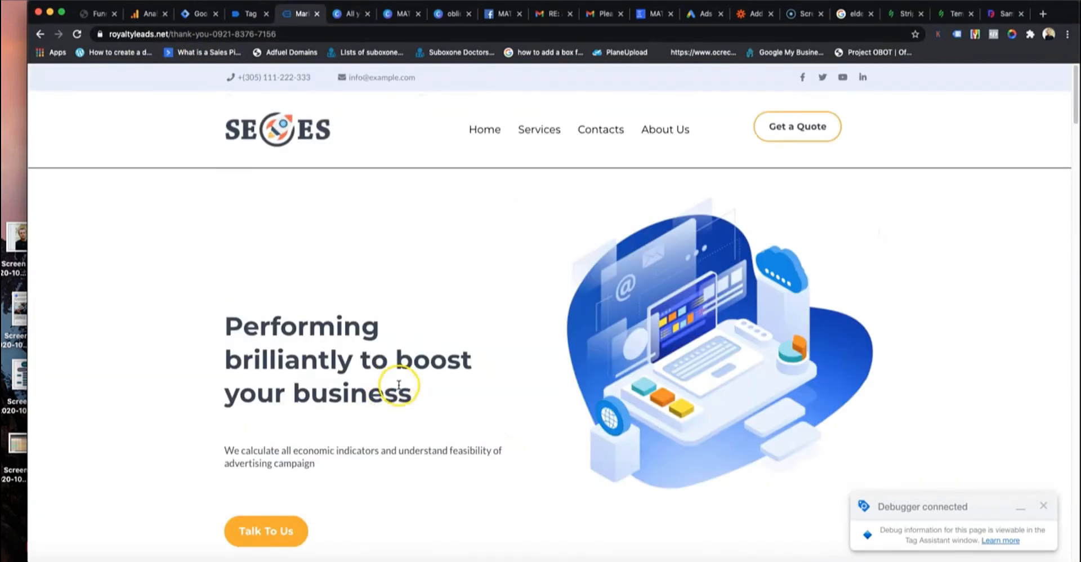
pyautogui.click(246, 15)
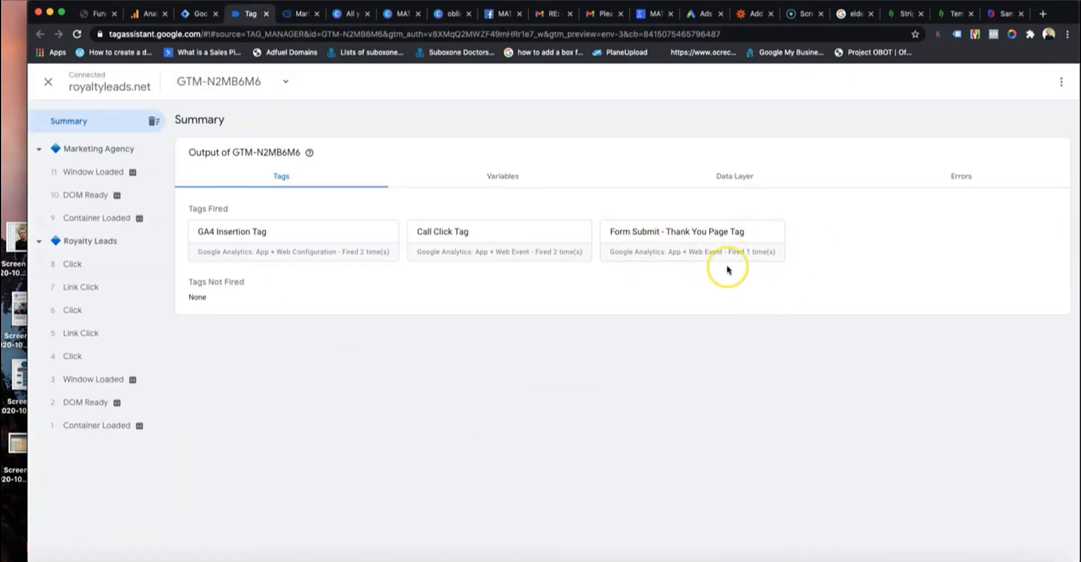
# Return to Tag Manager and review the container's list of enabled built-in variables.
pyautogui.click(197, 13)
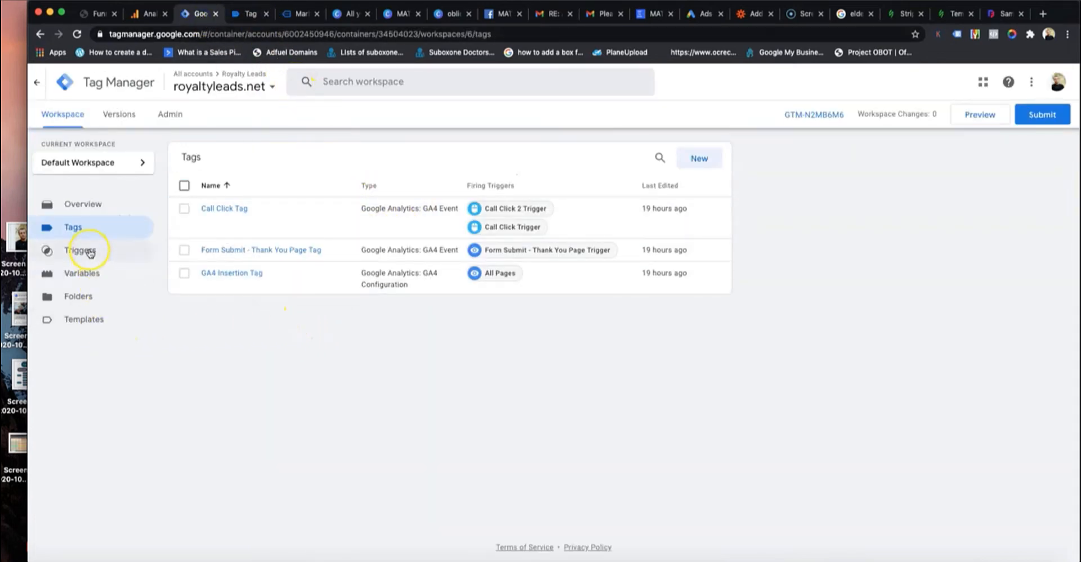
pyautogui.click(88, 276)
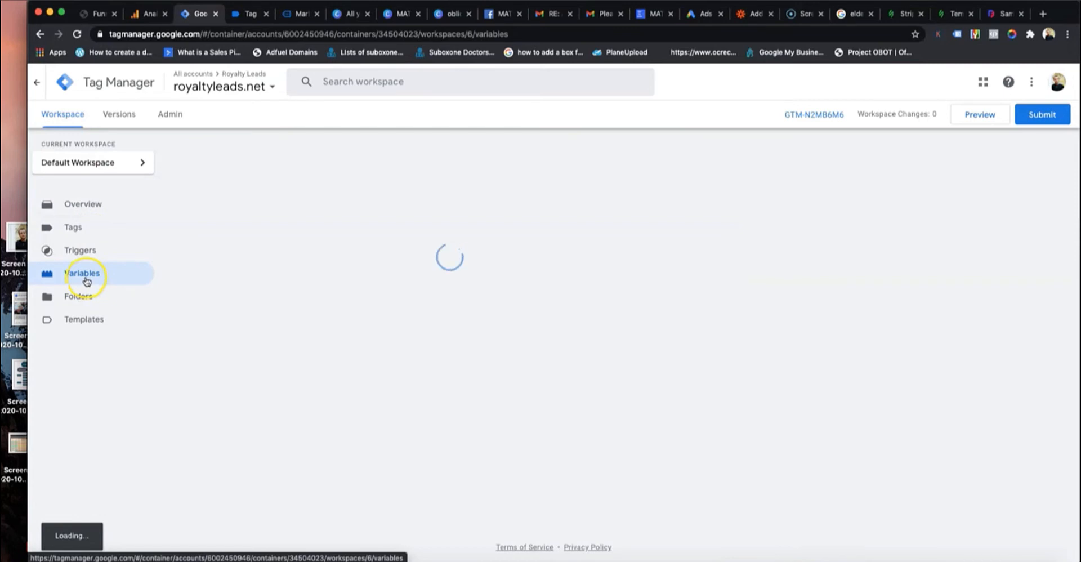
pyautogui.scroll(-8, 449, 229)
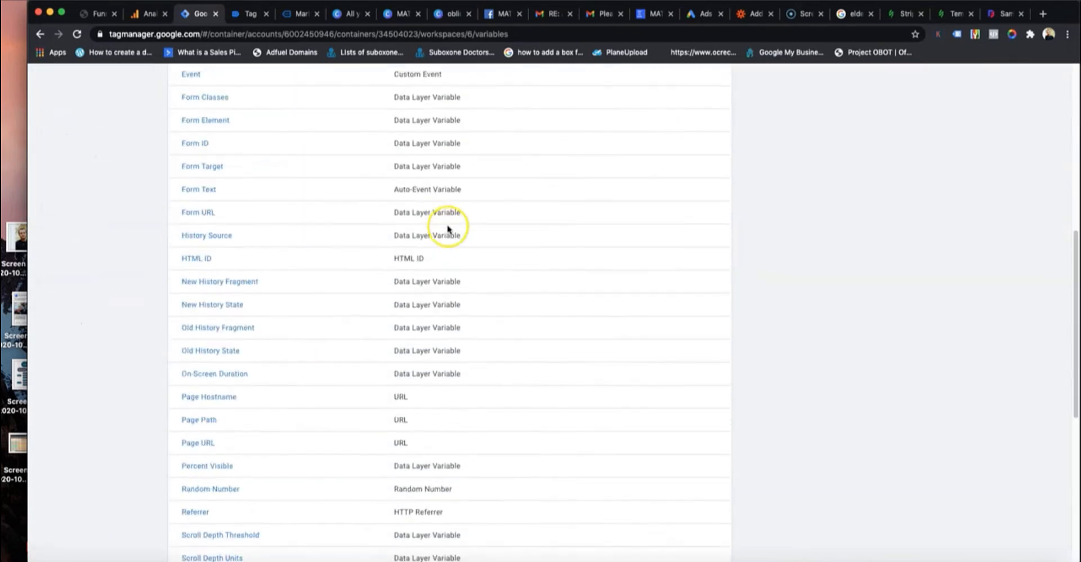
pyautogui.scroll(-7, 454, 234)
pyautogui.scroll(10, 478, 237)
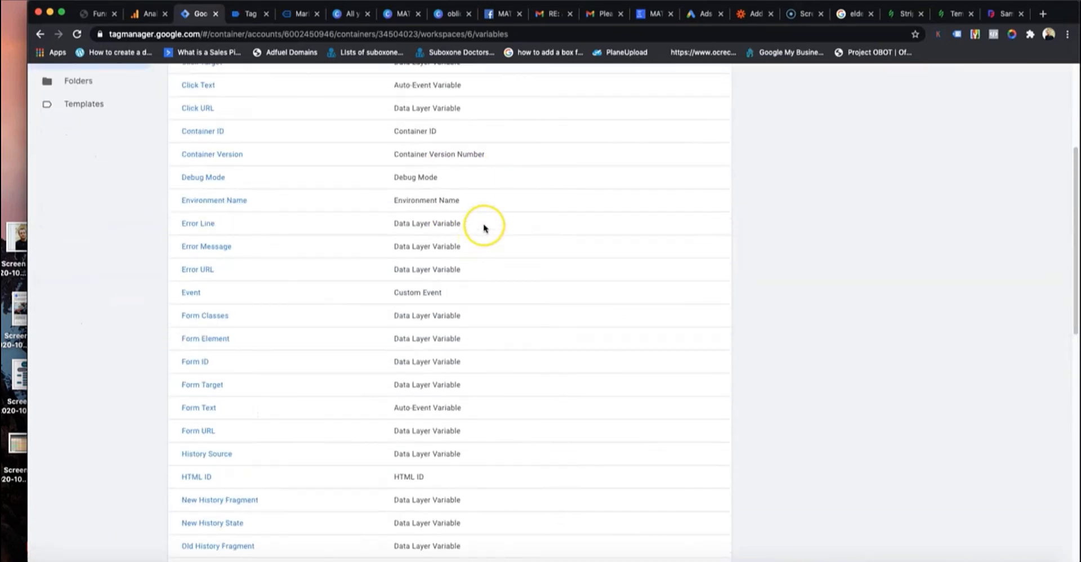
pyautogui.scroll(5, 484, 228)
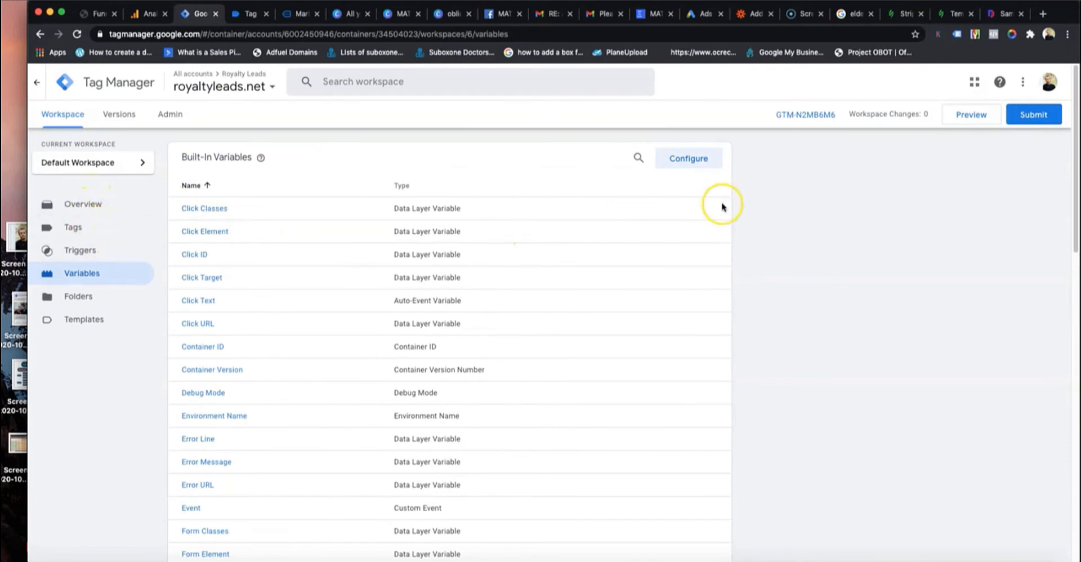
# Review which built-in variables are enabled in their configuration, close it without changes, and return to the tags list.
pyautogui.click(688, 158)
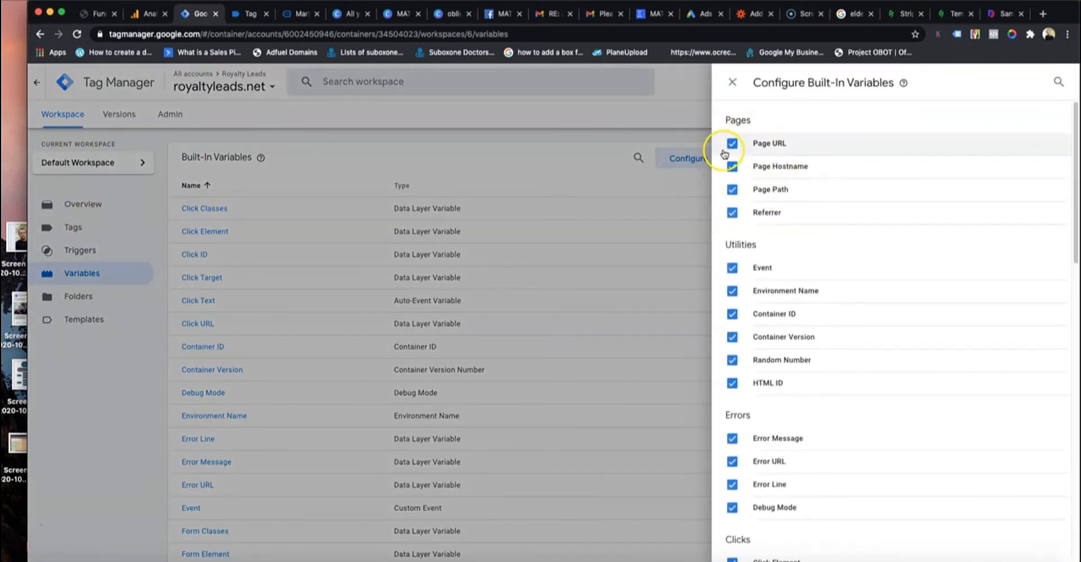
pyautogui.scroll(-3, 737, 405)
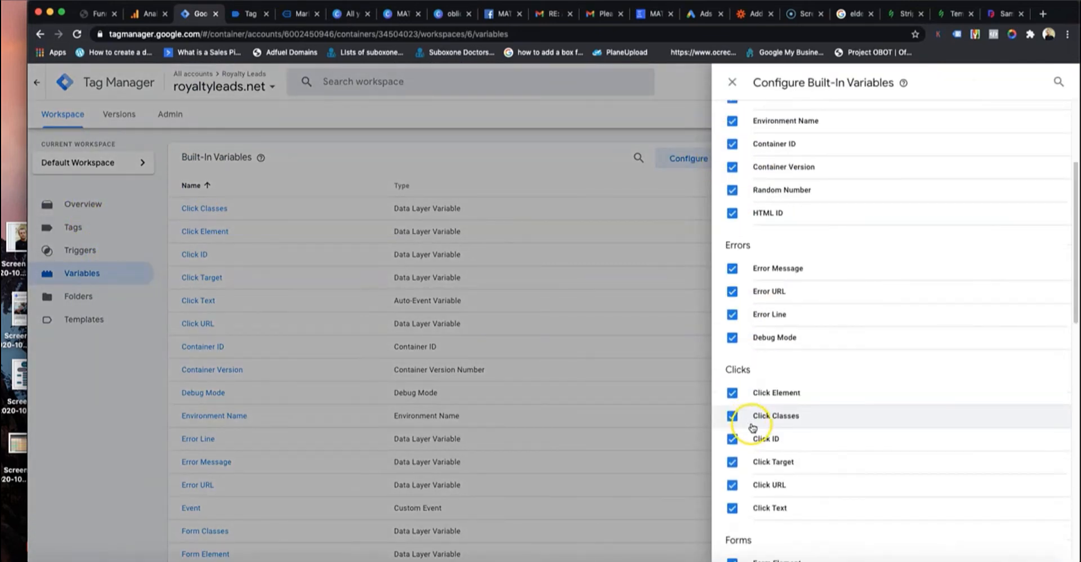
pyautogui.scroll(-10, 751, 428)
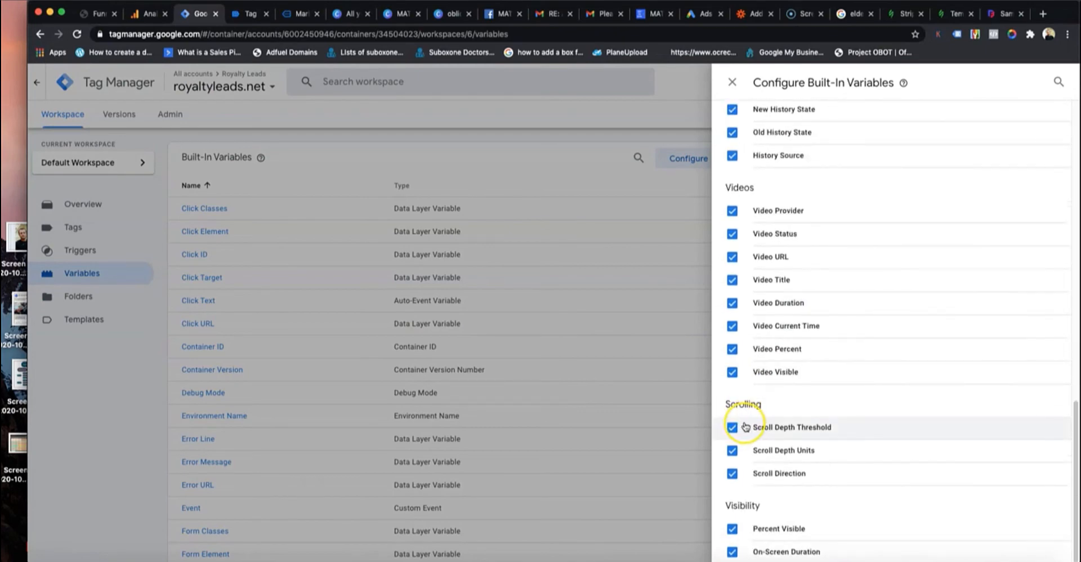
pyautogui.click(733, 83)
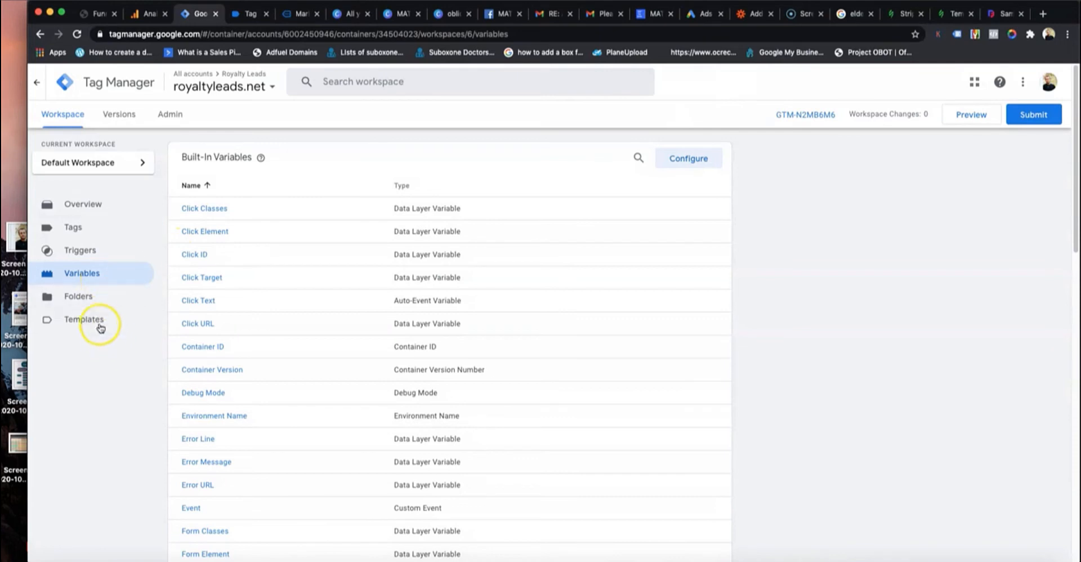
pyautogui.click(77, 225)
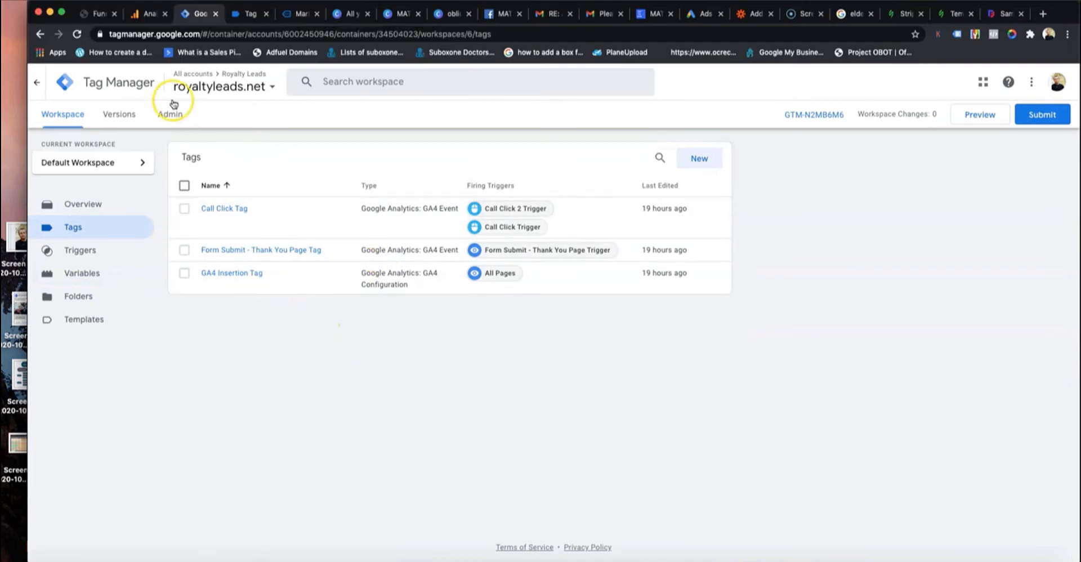
# Switch to Google Analytics, review the Royalty Leads web stream details and tagging instructions, and close them.
pyautogui.click(147, 18)
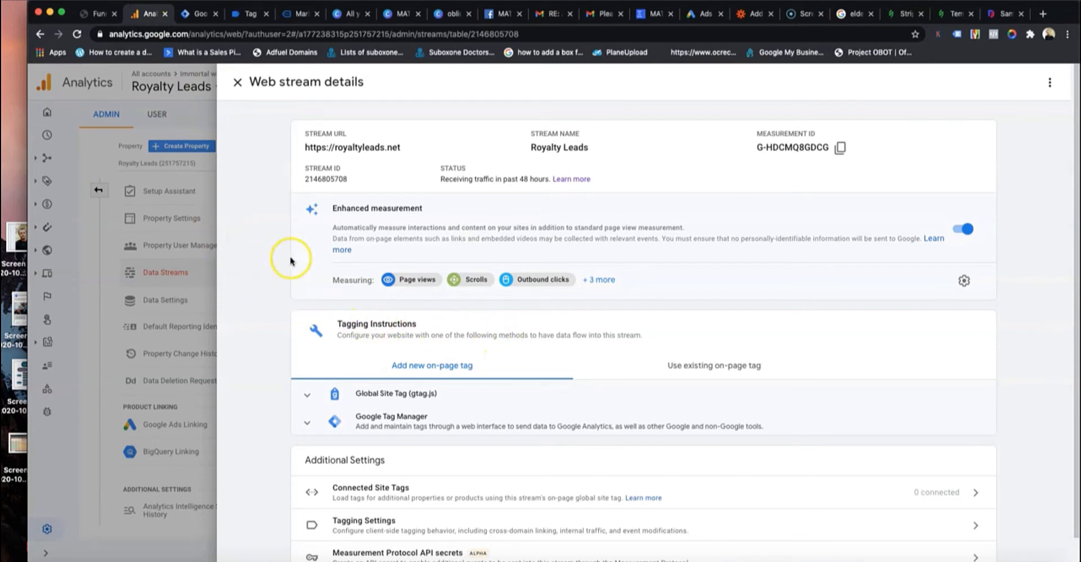
pyautogui.scroll(-1, 411, 270)
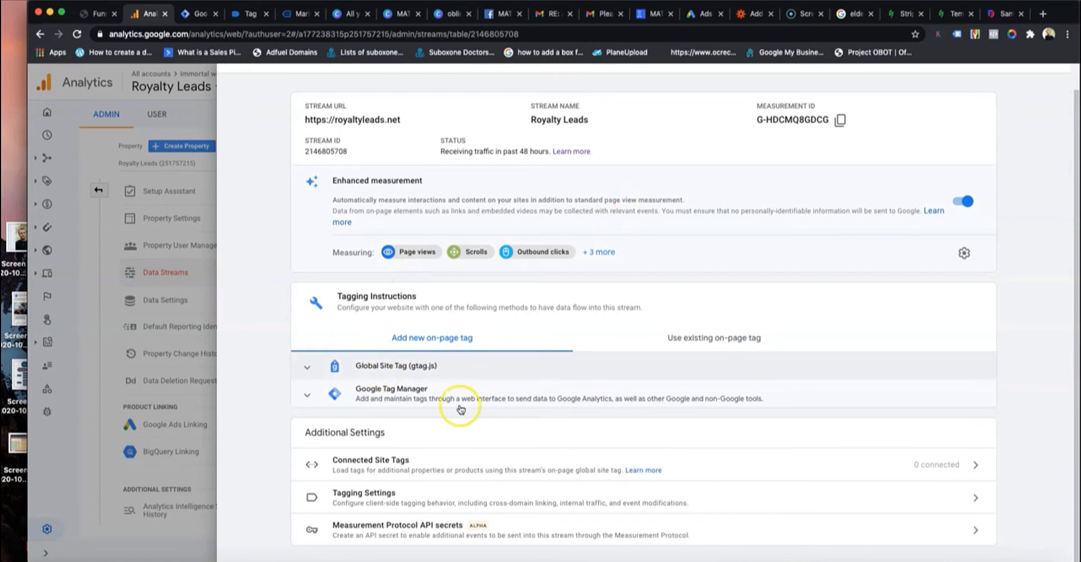
pyautogui.scroll(1, 526, 394)
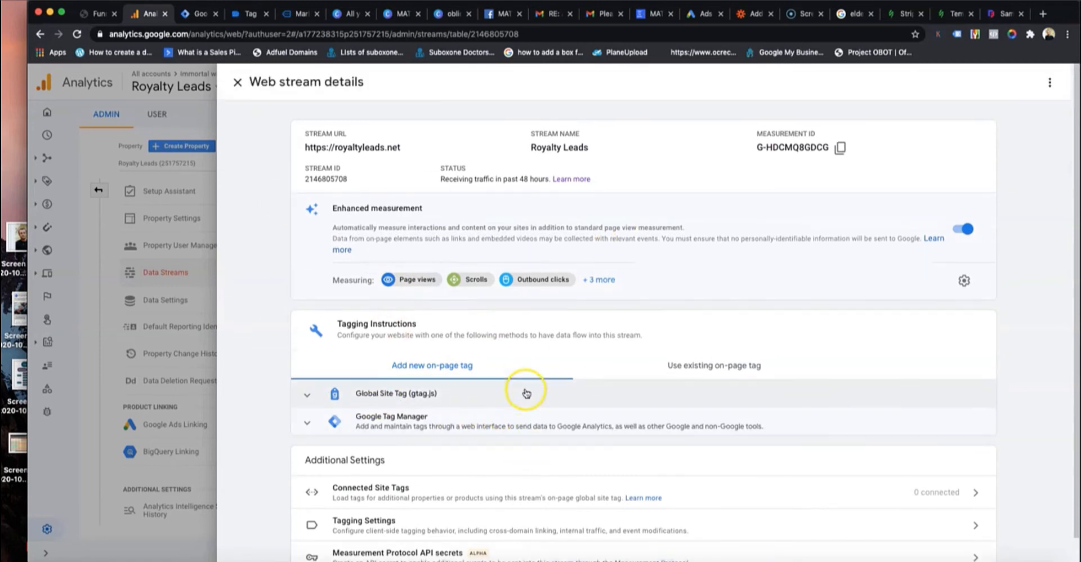
pyautogui.scroll(-1, 501, 400)
pyautogui.scroll(1, 414, 293)
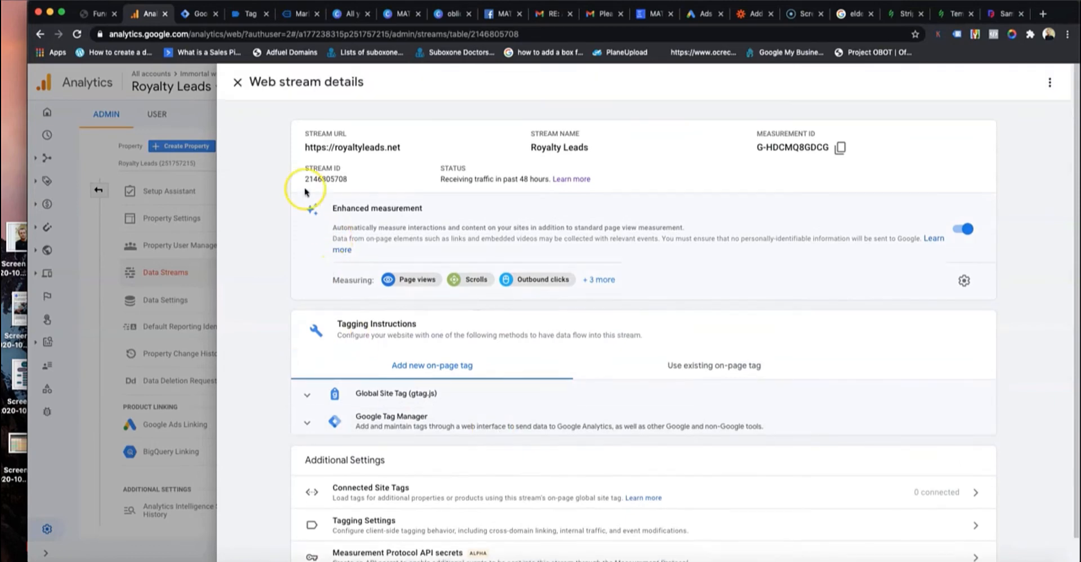
pyautogui.click(238, 86)
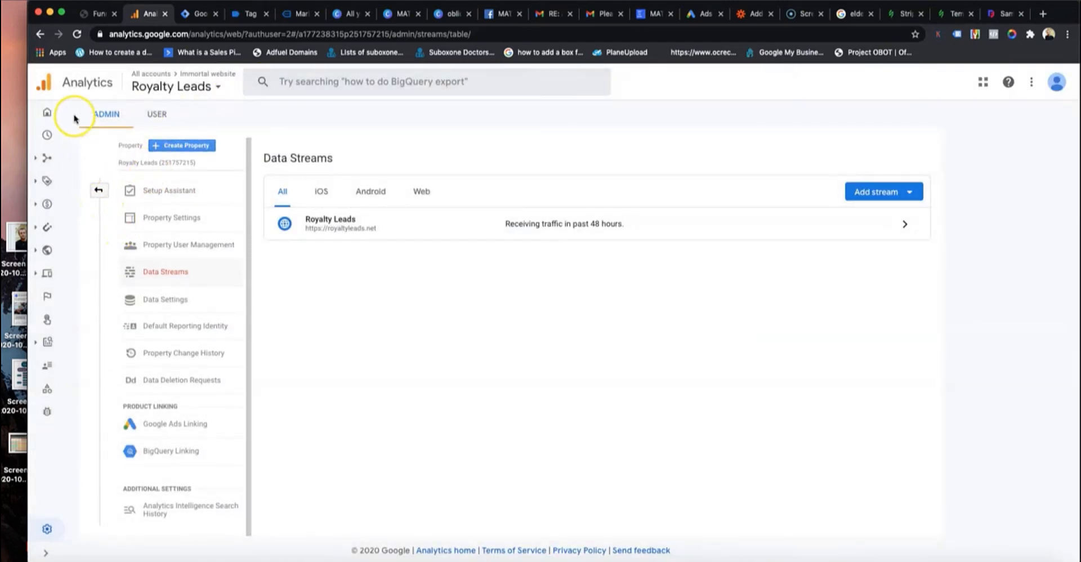
# Go to the Analytics home and open the All events report to check the recorded call click and form submit events.
pyautogui.click(47, 114)
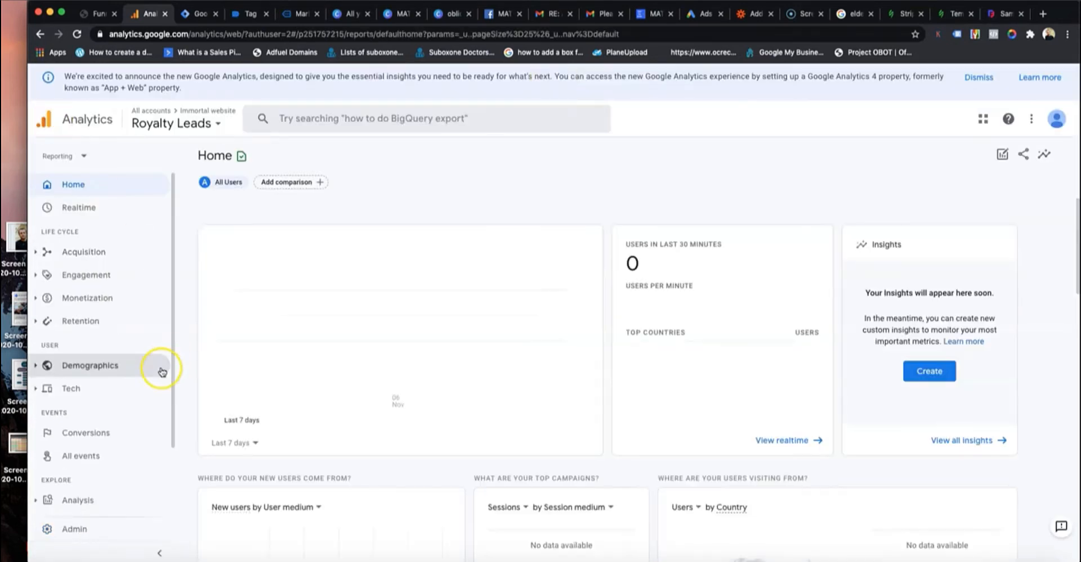
pyautogui.click(83, 455)
pyautogui.rightClick(83, 455)
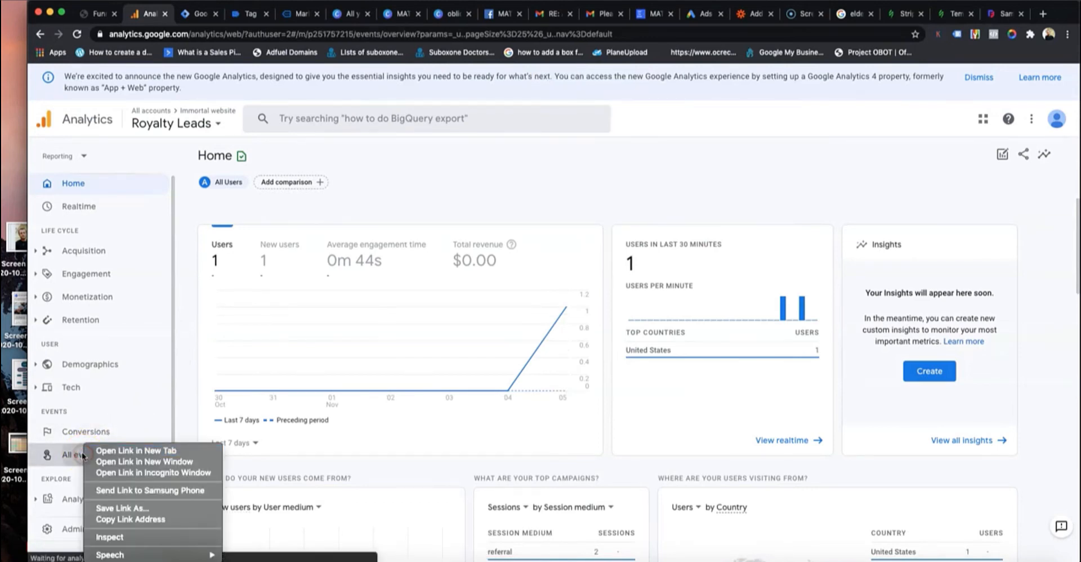
pyautogui.click(276, 404)
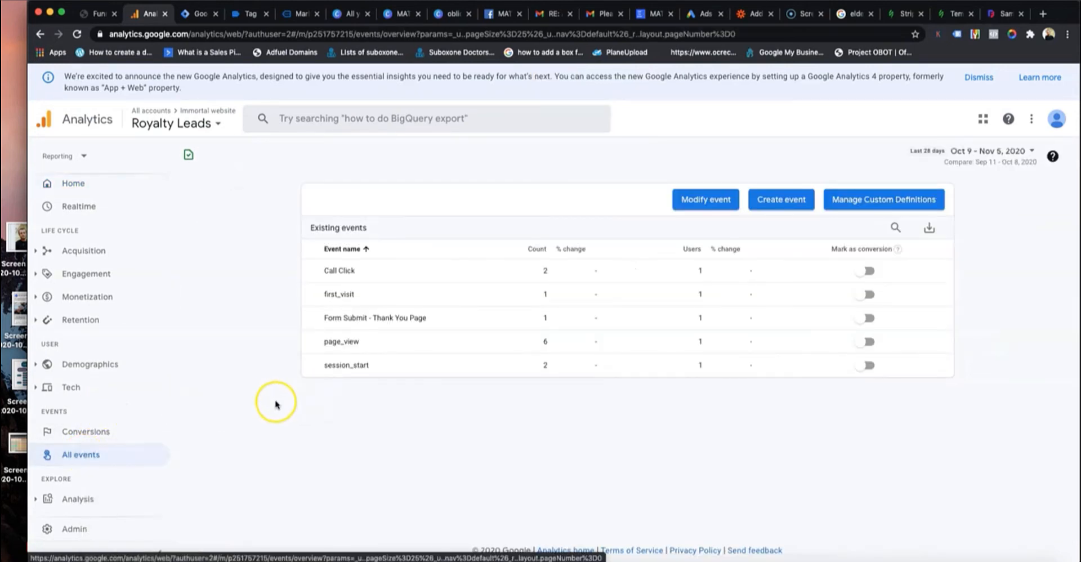
pyautogui.click(27, 542)
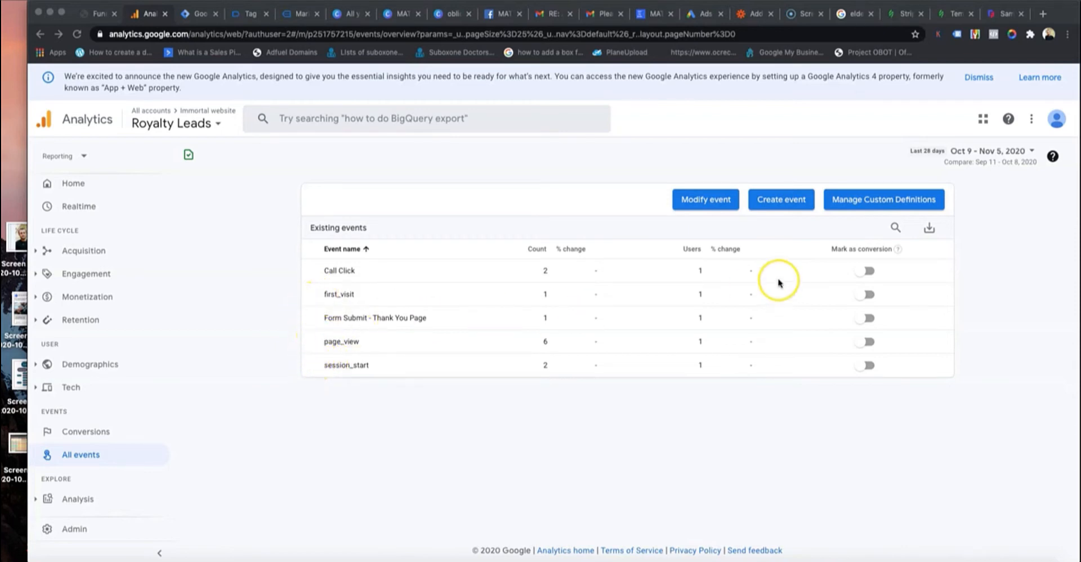
# Mark the Call Click and Form Submit - Thank You Page events as conversions, and check the fired tags in Tag Assistant.
pyautogui.click(861, 273)
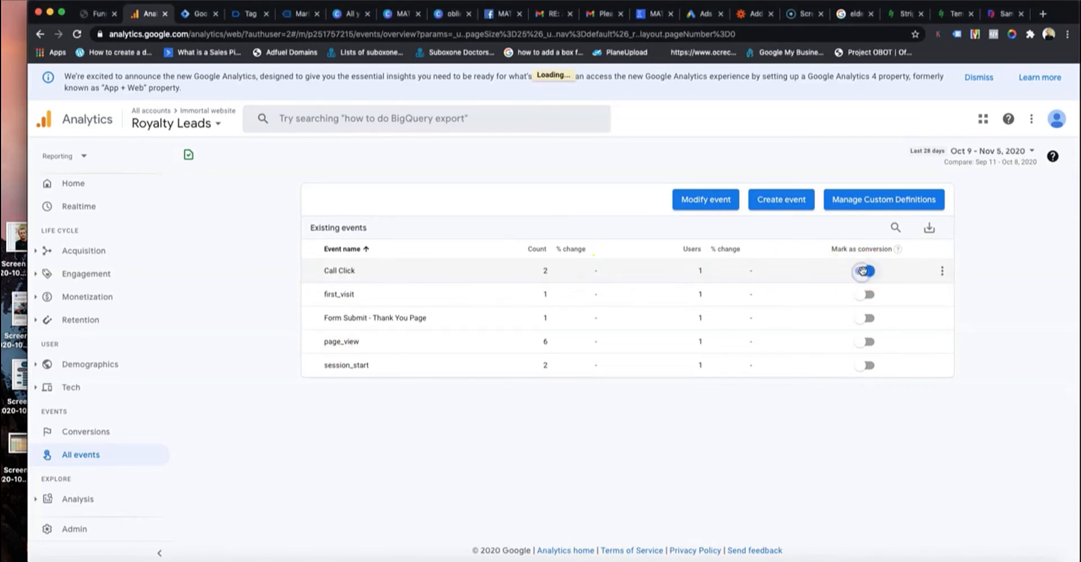
pyautogui.click(866, 321)
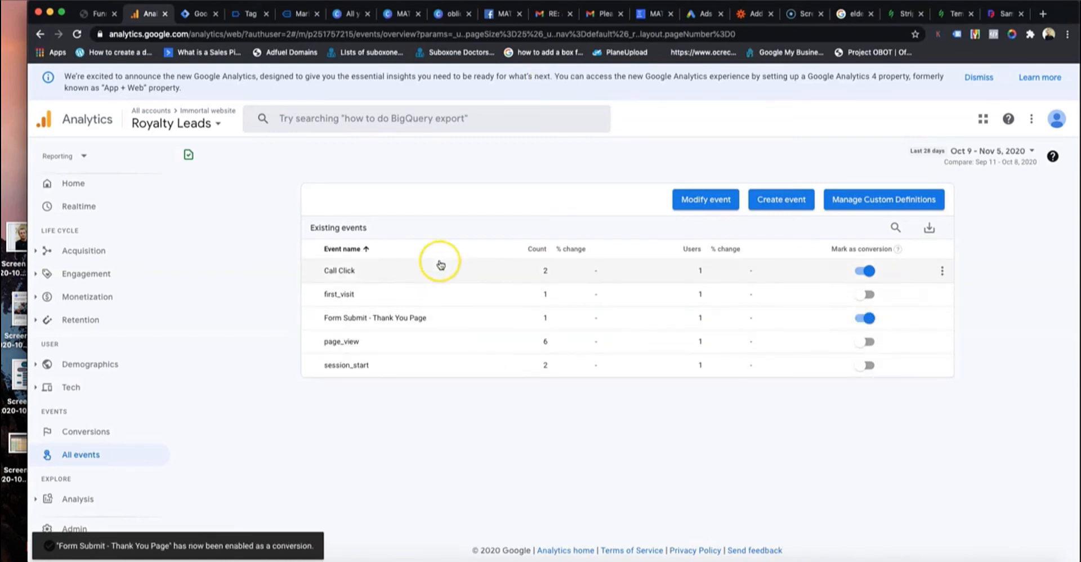
pyautogui.click(248, 14)
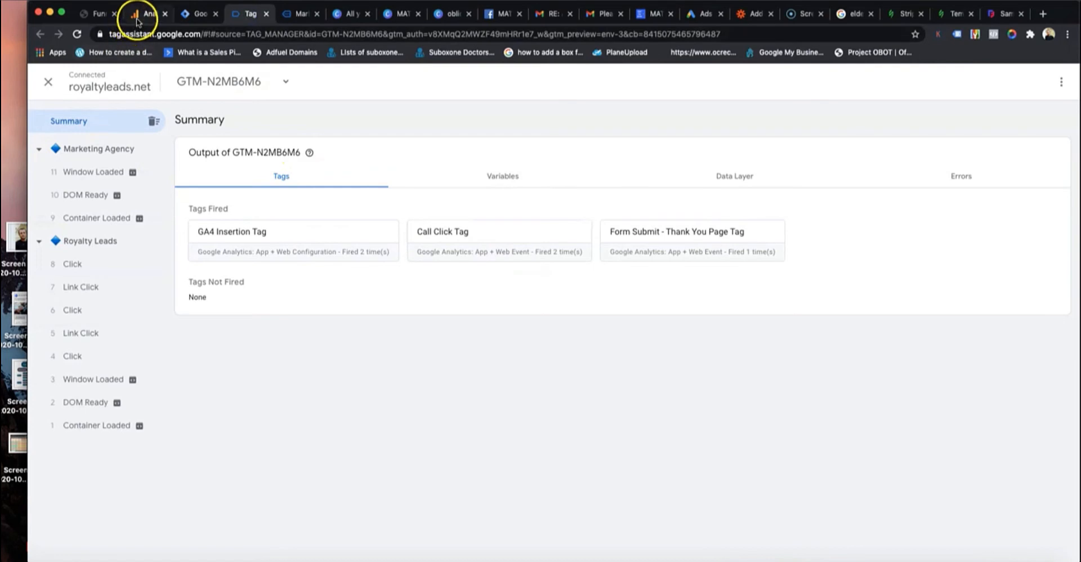
pyautogui.click(141, 14)
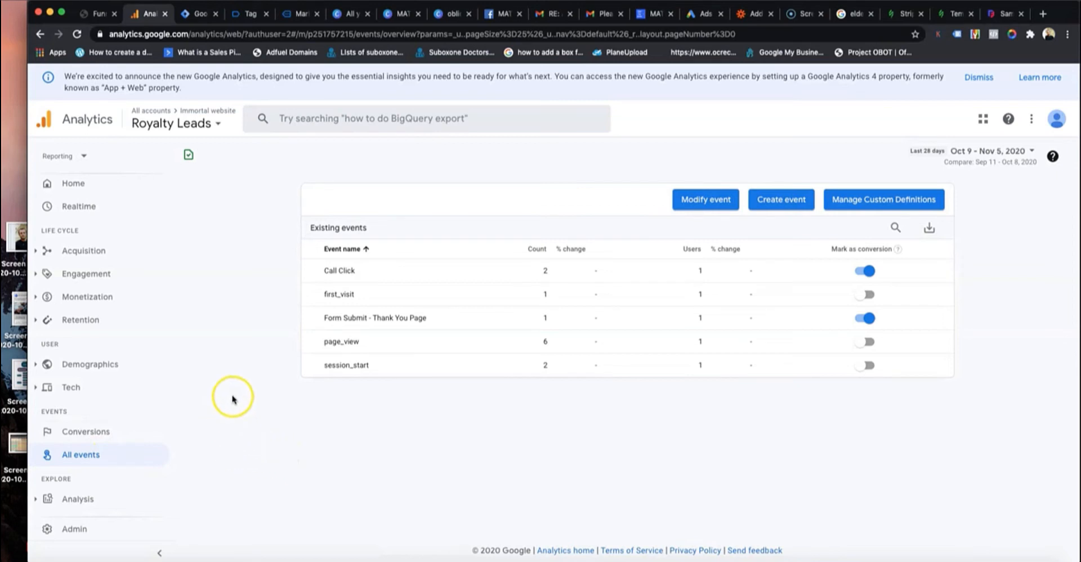
# Open the Realtime overview and examine the event counts by event name for the call click and form submit events.
pyautogui.scroll(-1, 162, 438)
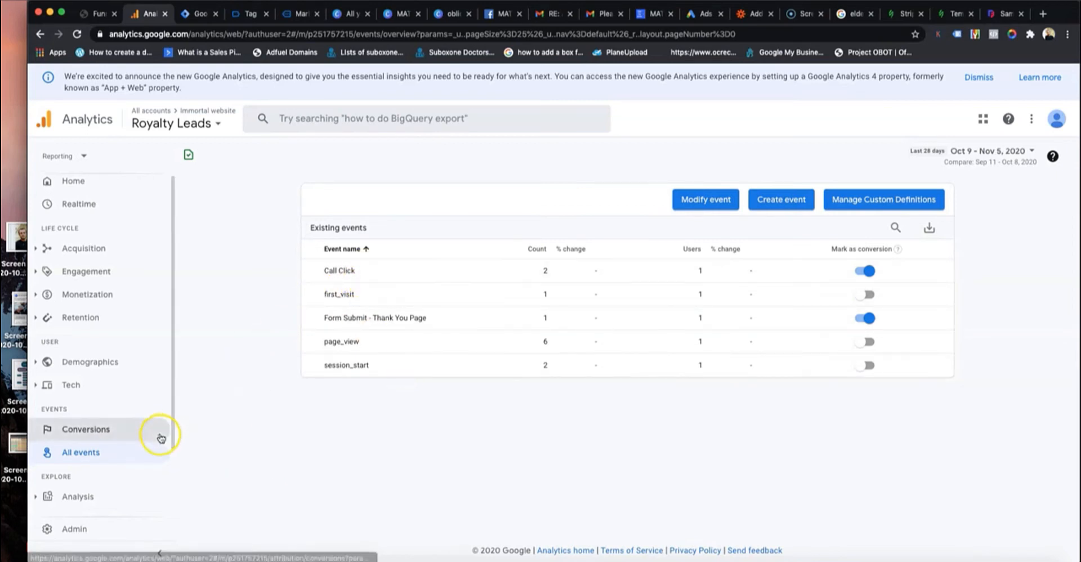
pyautogui.scroll(-1, 161, 438)
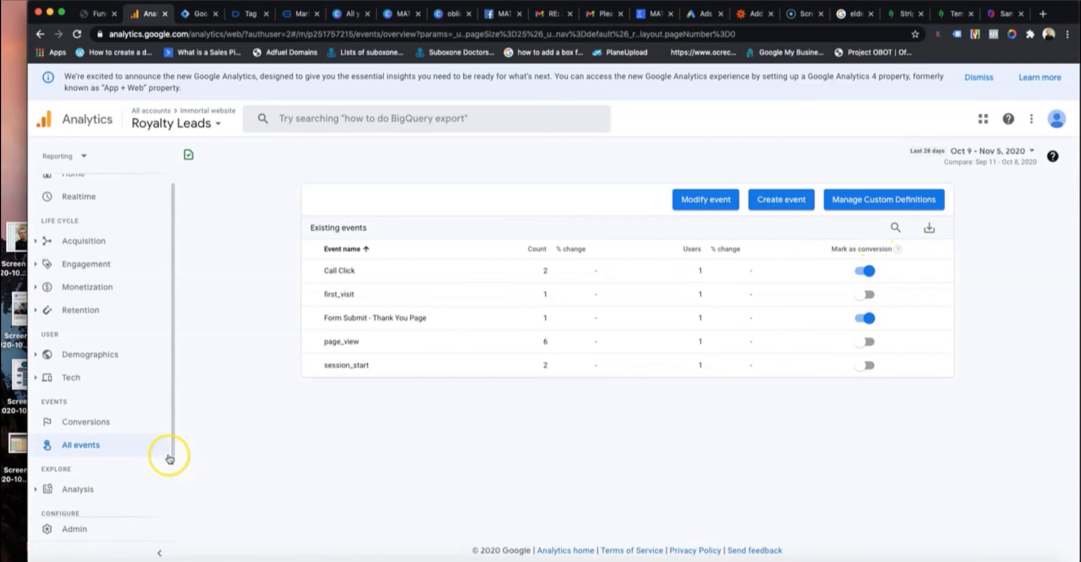
pyautogui.scroll(1, 123, 445)
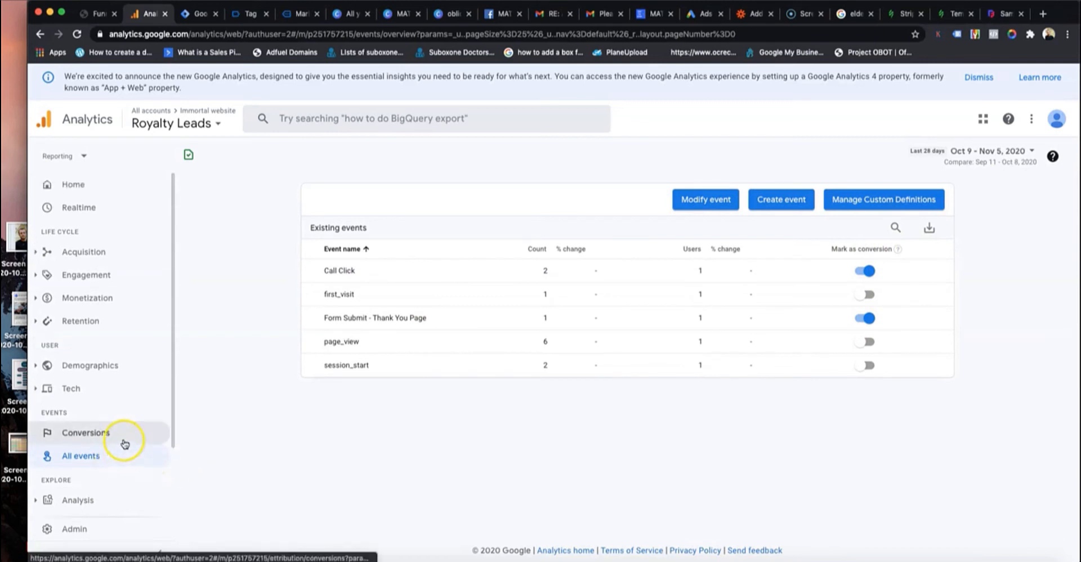
pyautogui.click(82, 210)
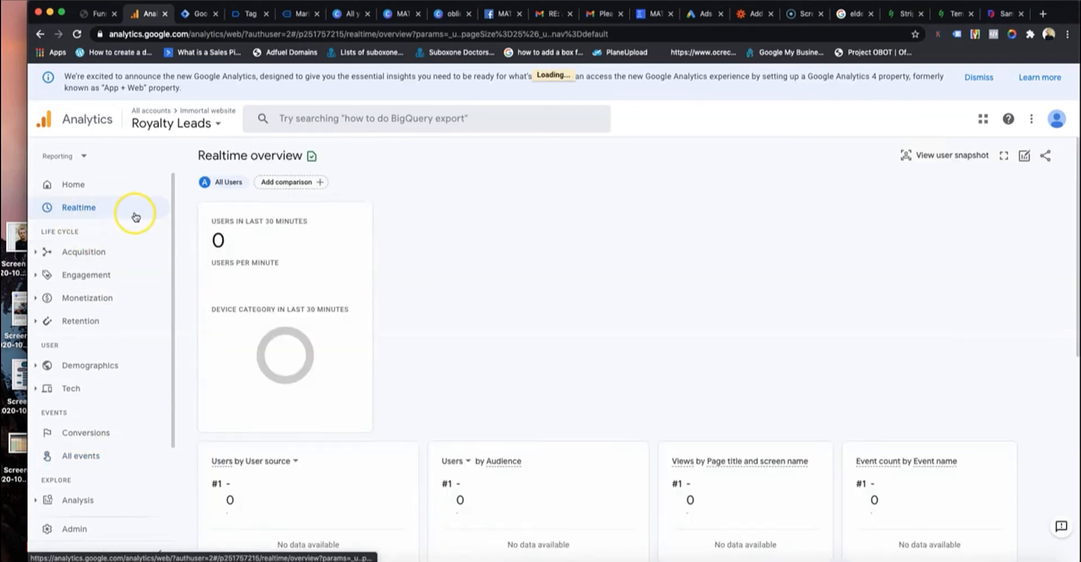
pyautogui.scroll(-3, 608, 366)
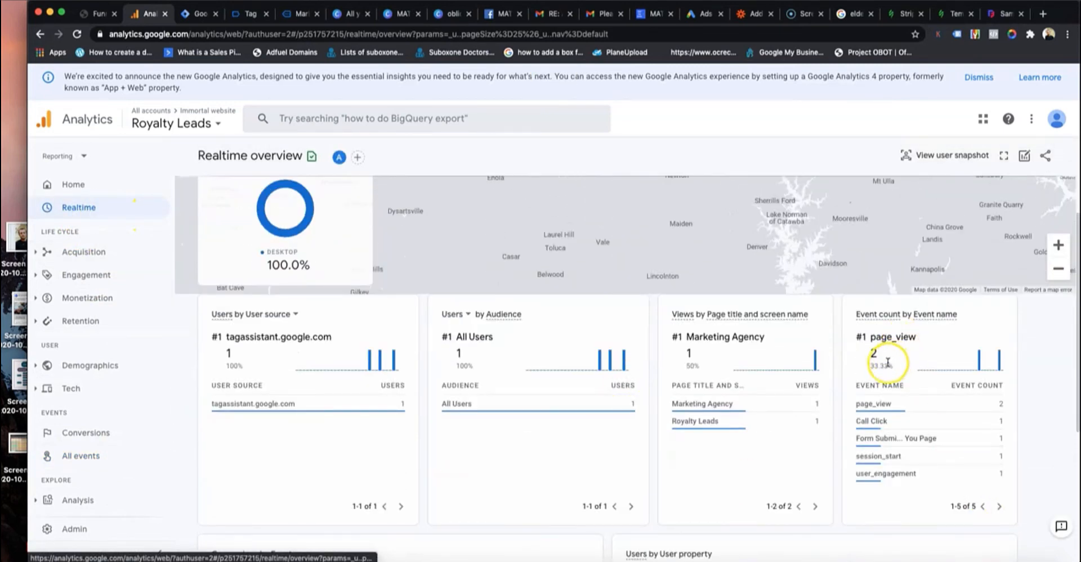
pyautogui.moveTo(901, 423)
pyautogui.moveTo(968, 441)
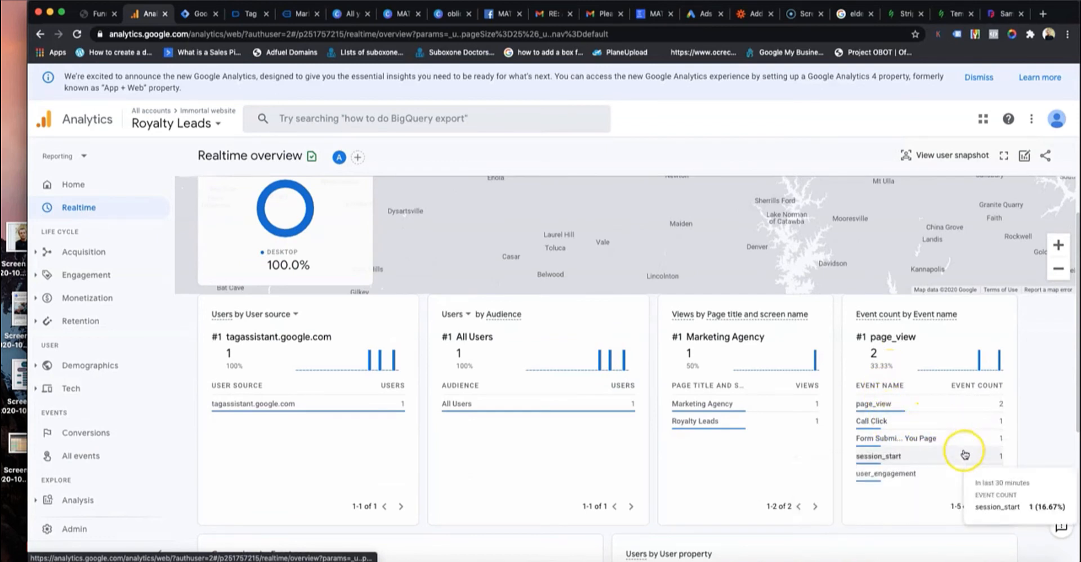
pyautogui.scroll(-1, 966, 447)
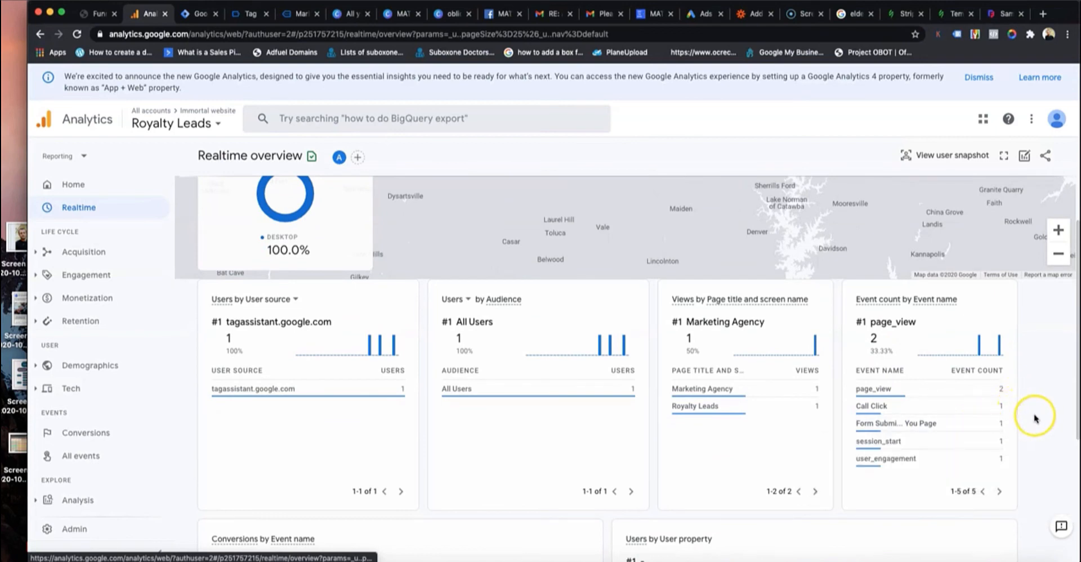
# On the Royalty Leads home page, trigger the Call Now and header phone links, dismissing any call prompts, and submit the free discovery session form.
pyautogui.click(302, 17)
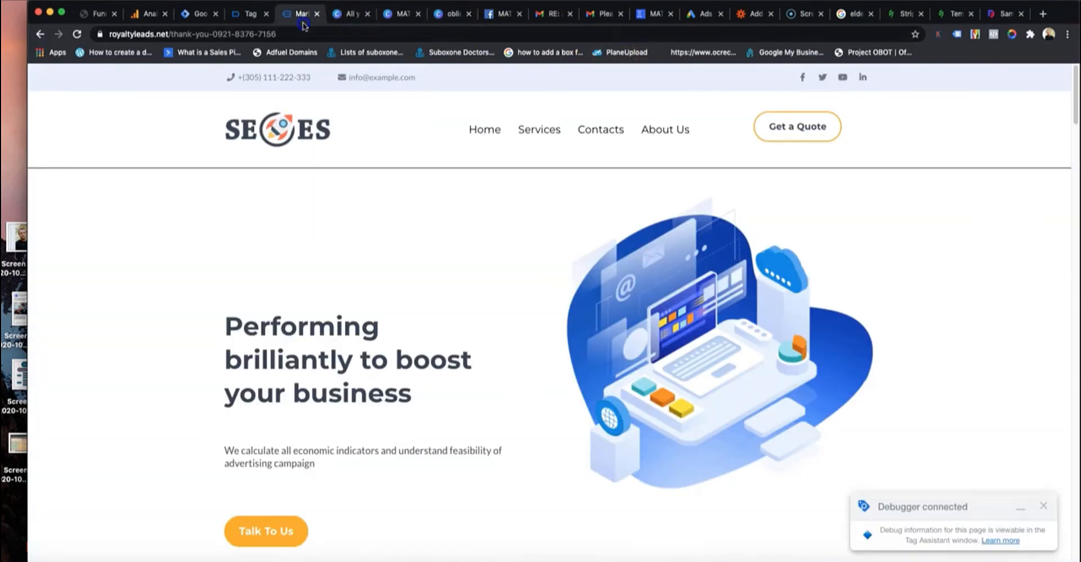
pyautogui.click(42, 35)
pyautogui.scroll(-3, 280, 235)
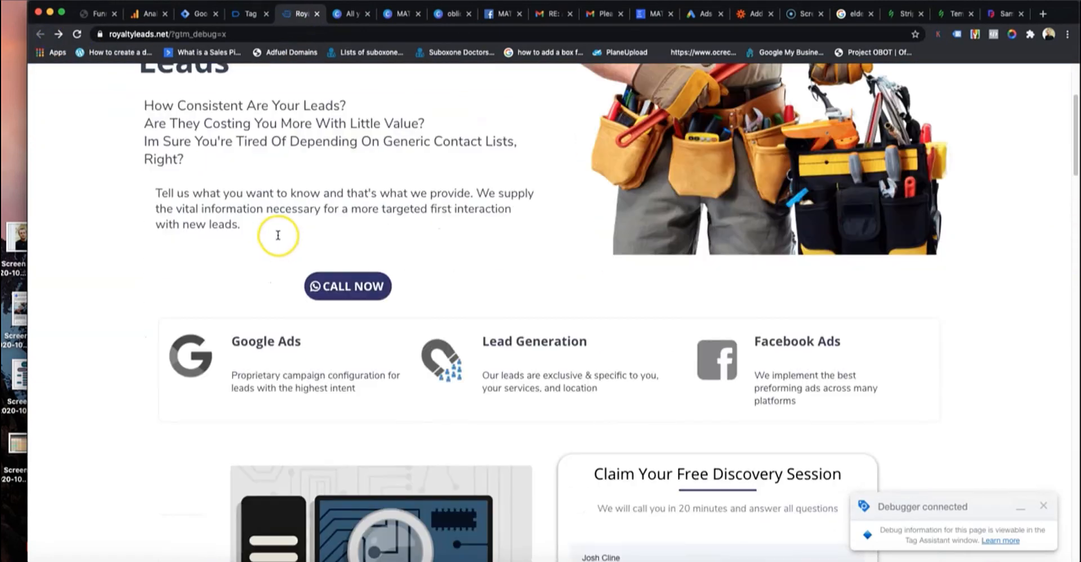
pyautogui.click(340, 281)
pyautogui.click(916, 51)
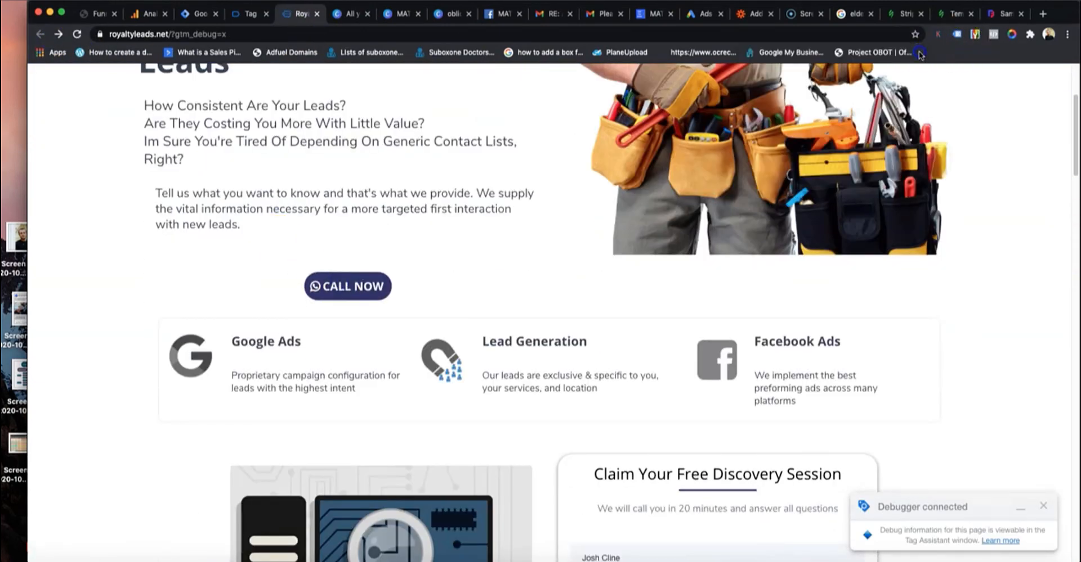
pyautogui.scroll(3, 252, 77)
pyautogui.click(252, 77)
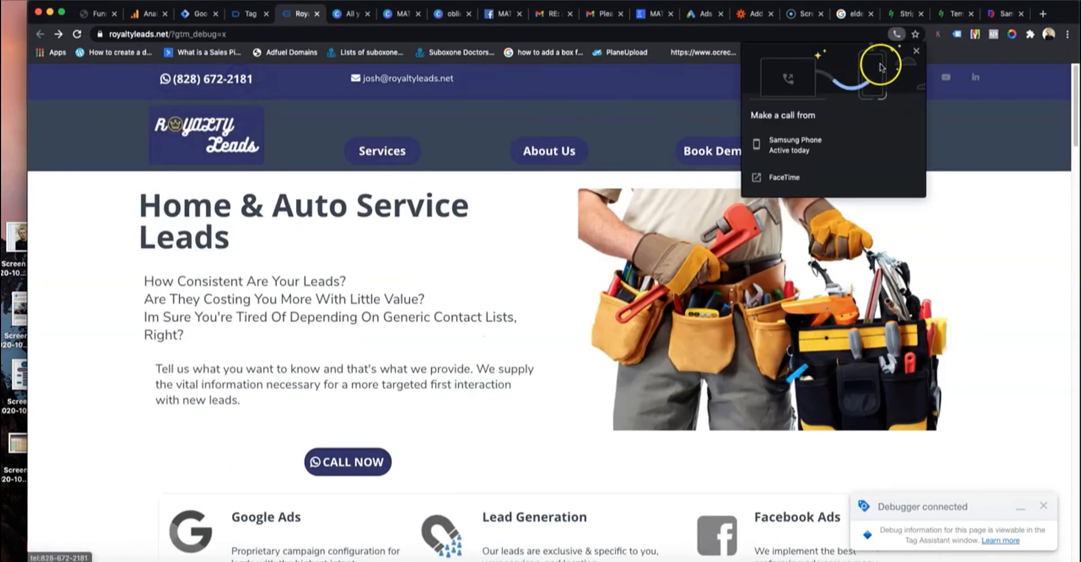
pyautogui.click(912, 53)
pyautogui.scroll(-10, 687, 236)
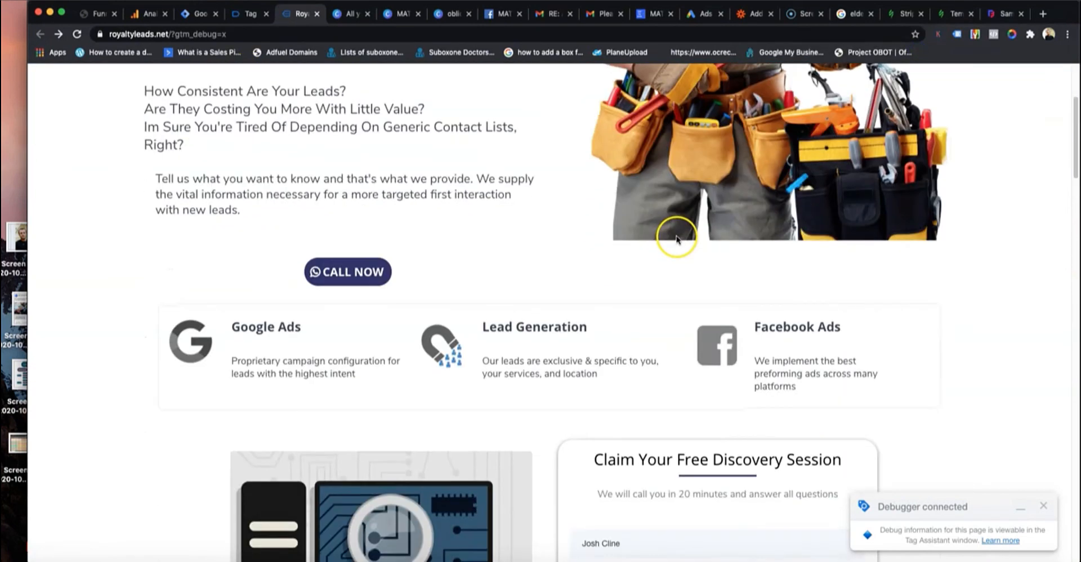
pyautogui.click(721, 339)
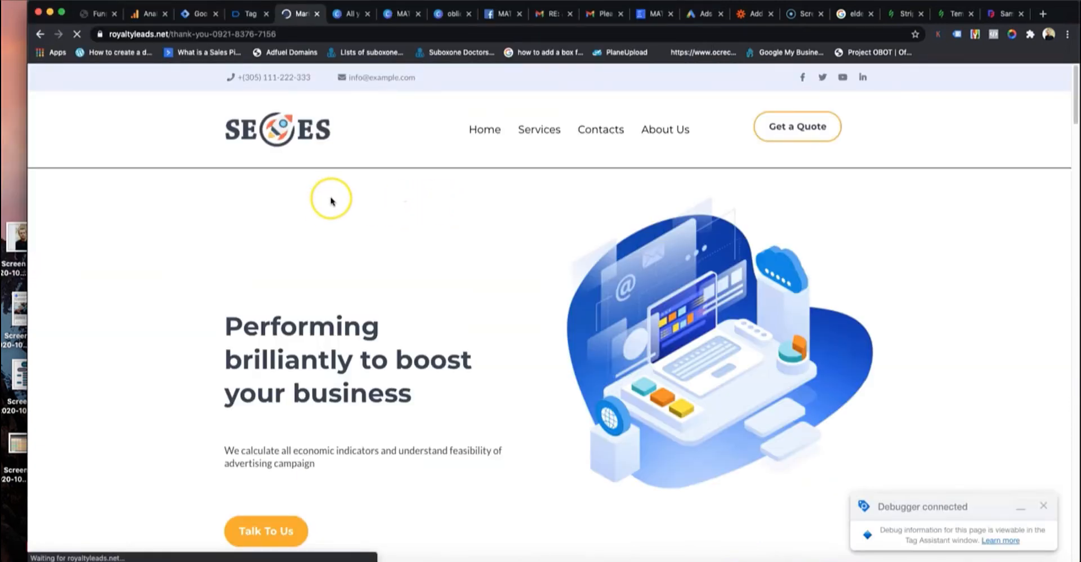
# Return to the Analytics Realtime overview and check the event counts and conversions for the new test events.
pyautogui.click(148, 14)
pyautogui.scroll(-1, 585, 334)
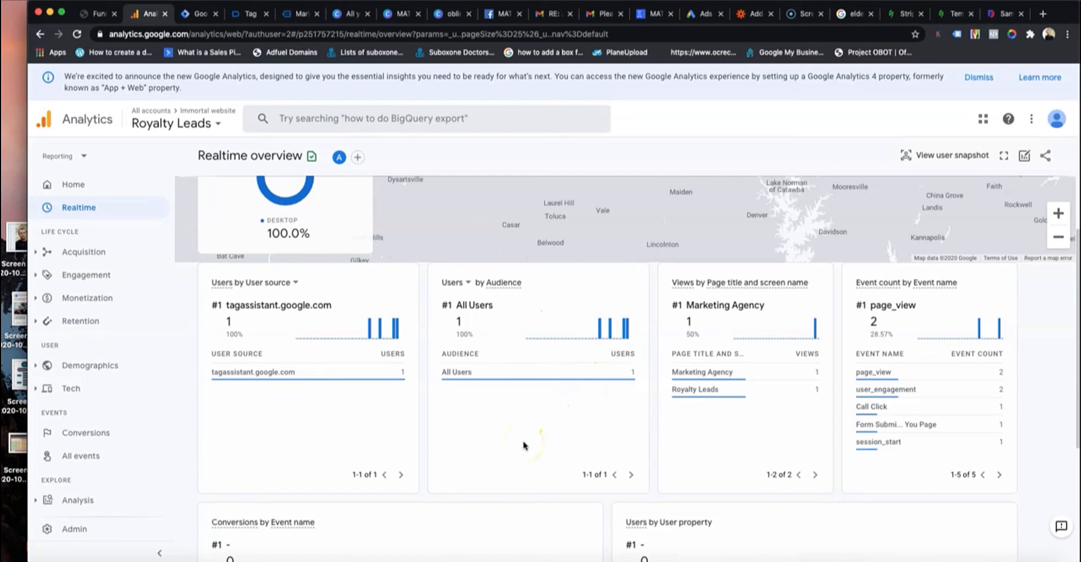
pyautogui.scroll(-5, 1062, 333)
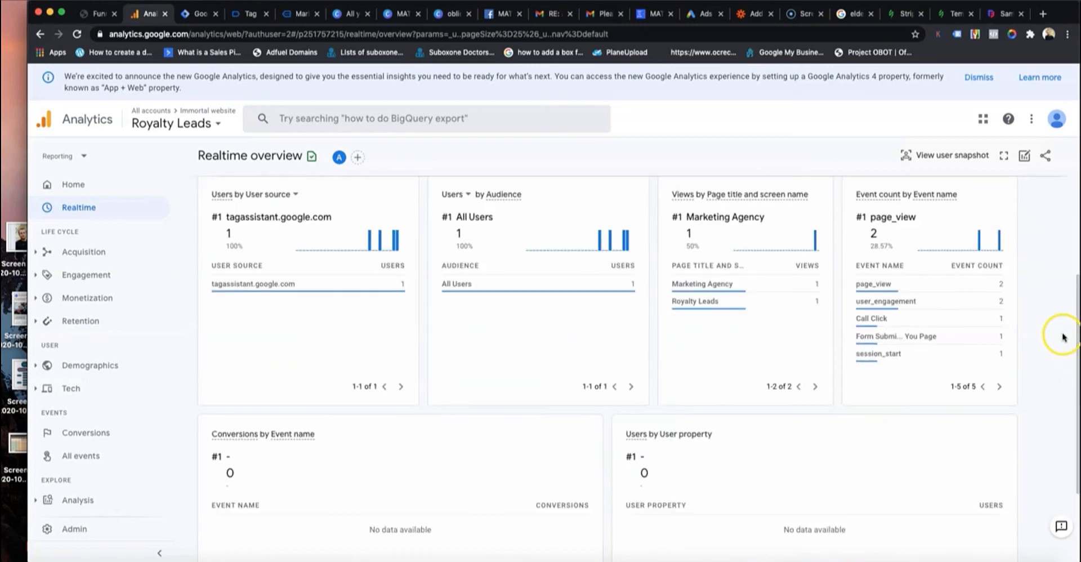
pyautogui.scroll(4, 1065, 318)
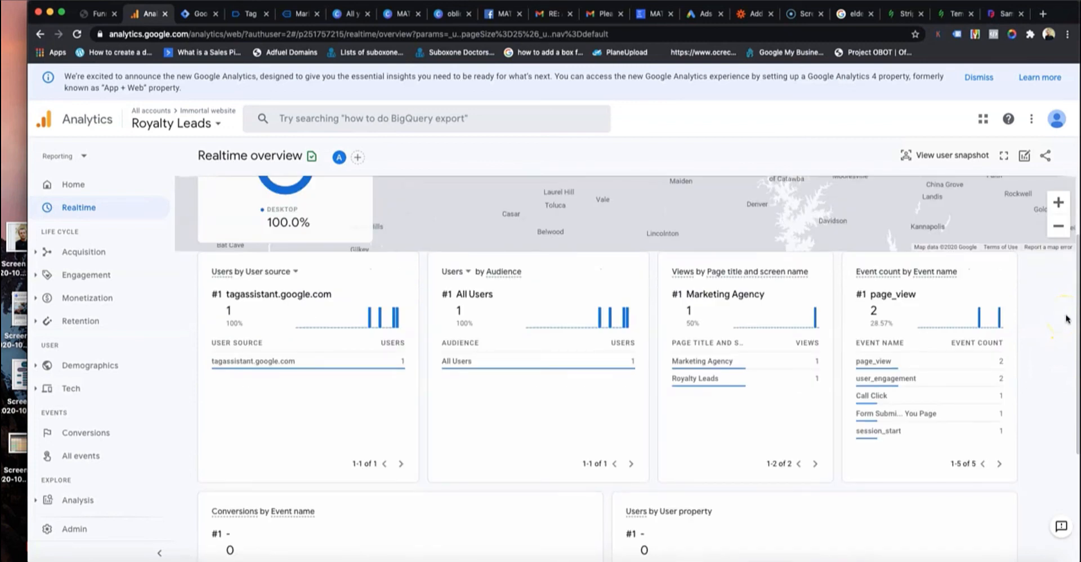
pyautogui.scroll(1, 1068, 318)
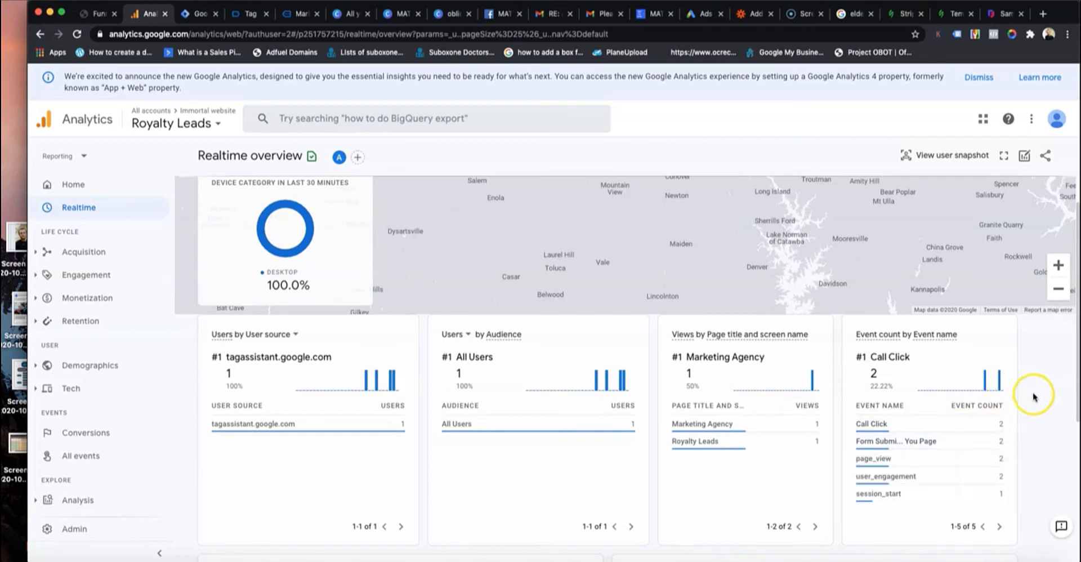
# Review the Conversions report and the All events list, and reopen the Realtime overview.
pyautogui.click(69, 433)
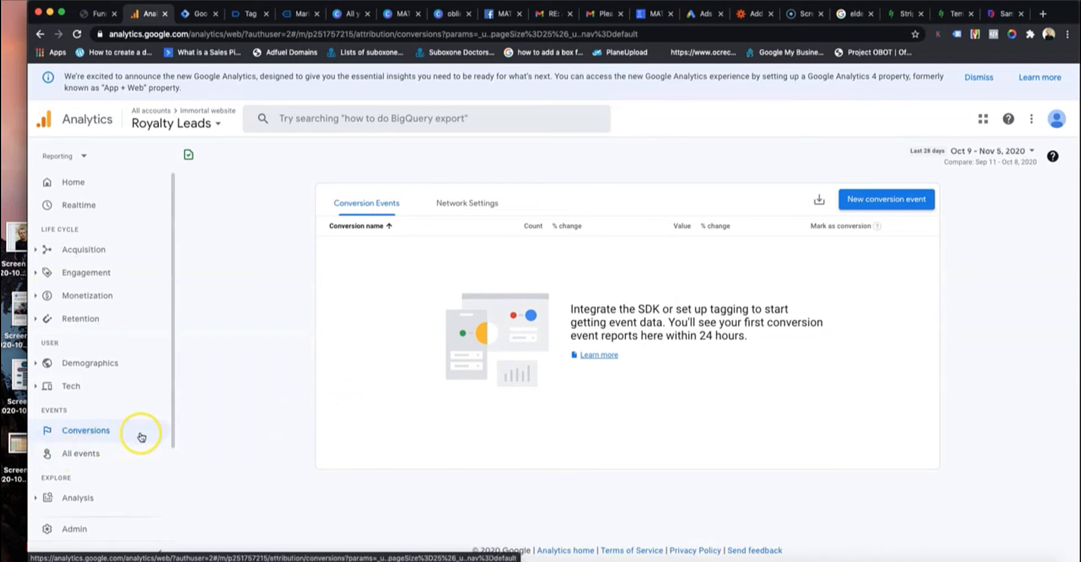
pyautogui.scroll(-3, 145, 435)
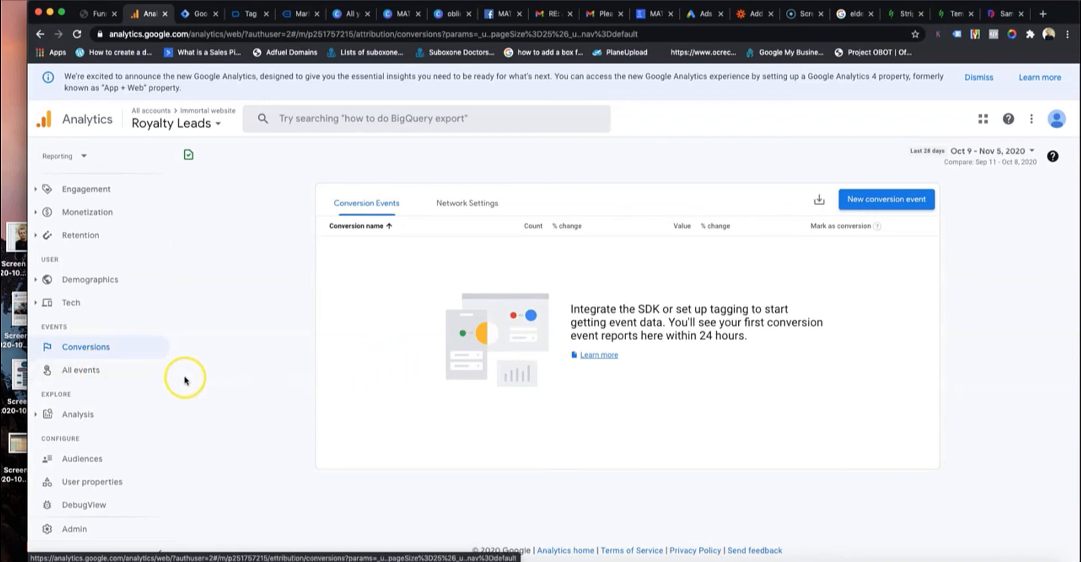
pyautogui.click(112, 375)
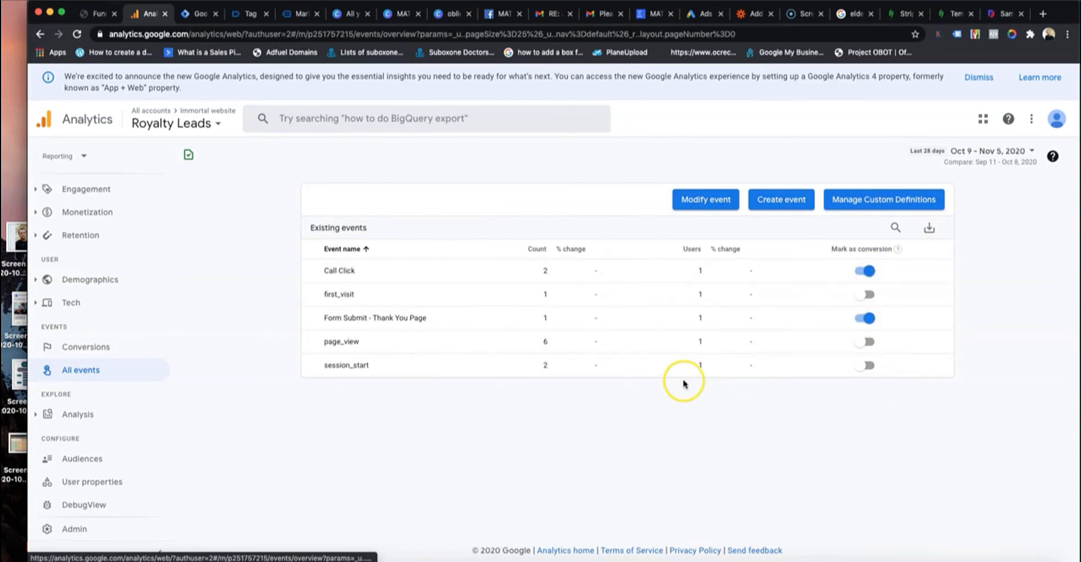
pyautogui.scroll(3, 133, 393)
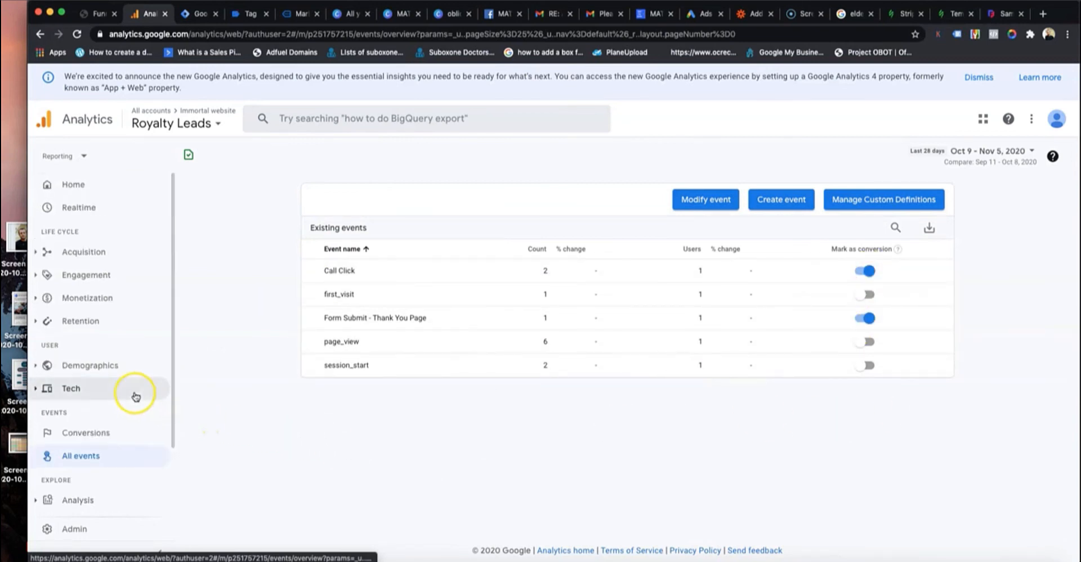
pyautogui.click(115, 208)
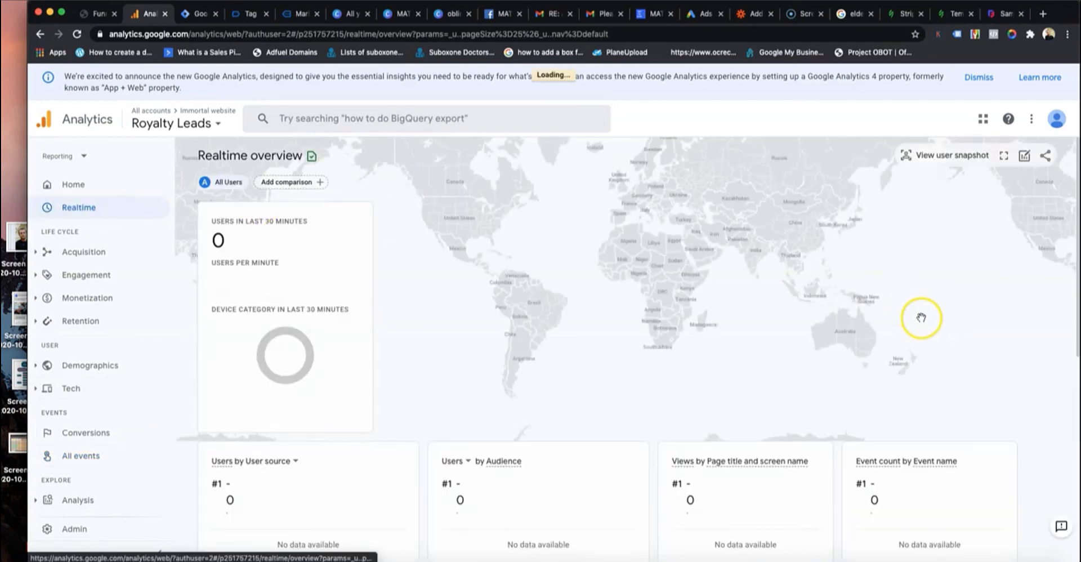
pyautogui.scroll(-3, 917, 427)
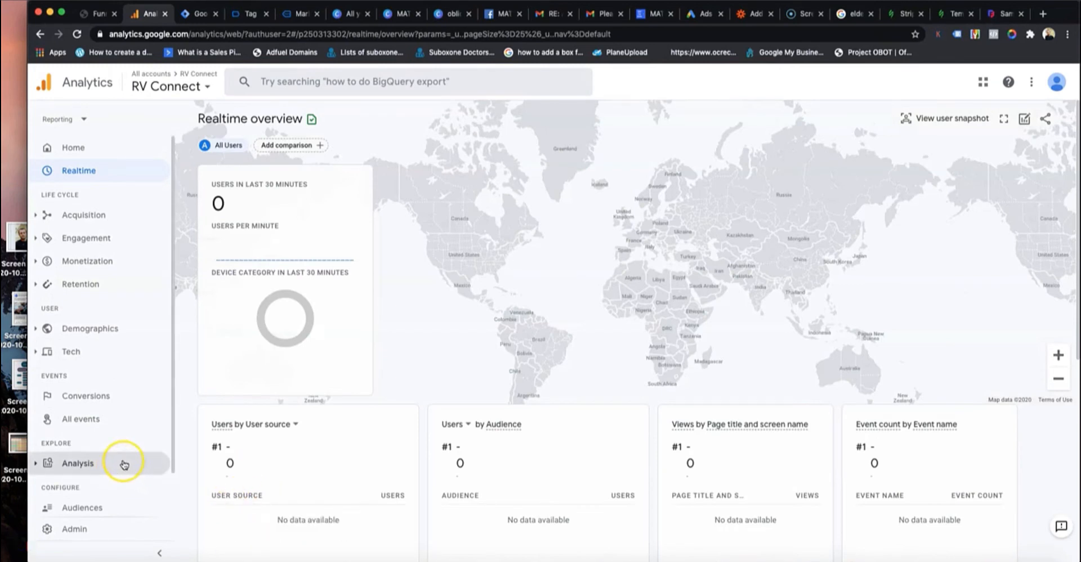
# Open the Google Ads Linking settings in the RV Connect property's admin area, closing the search tip.
pyautogui.scroll(-1, 129, 453)
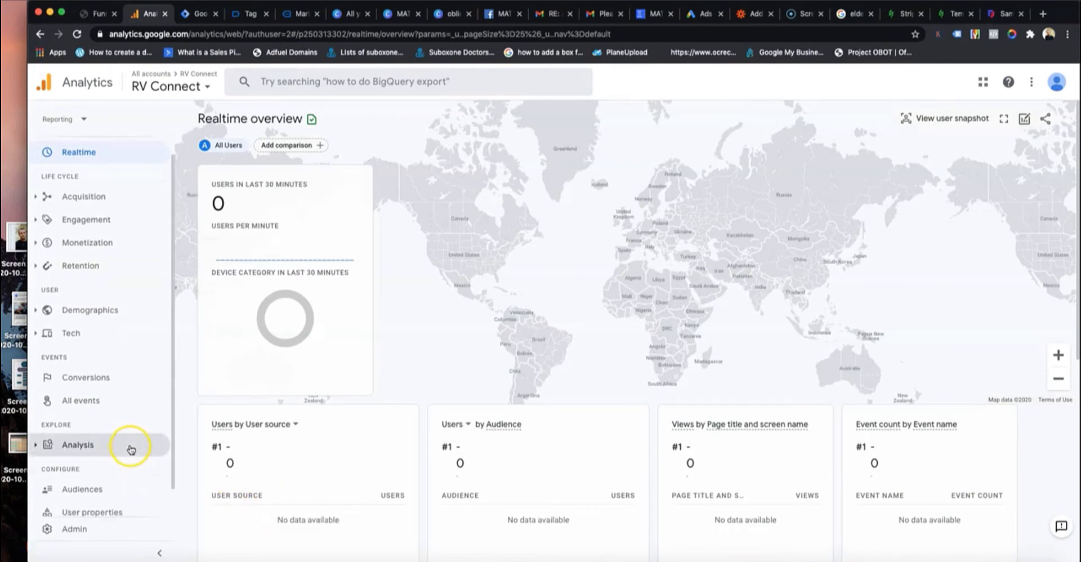
pyautogui.scroll(1, 131, 449)
pyautogui.scroll(-3, 132, 447)
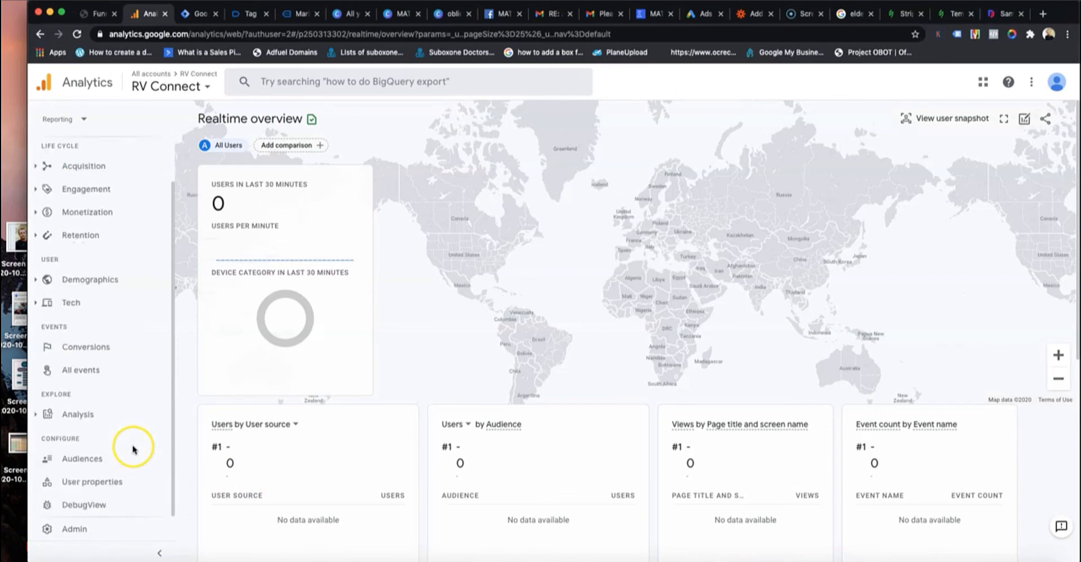
pyautogui.click(82, 528)
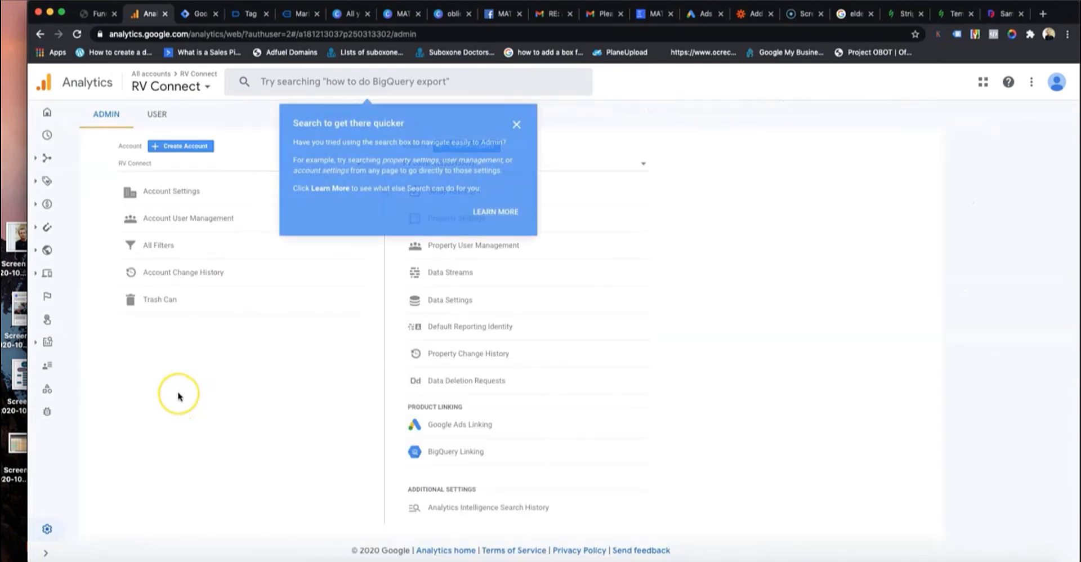
pyautogui.click(515, 125)
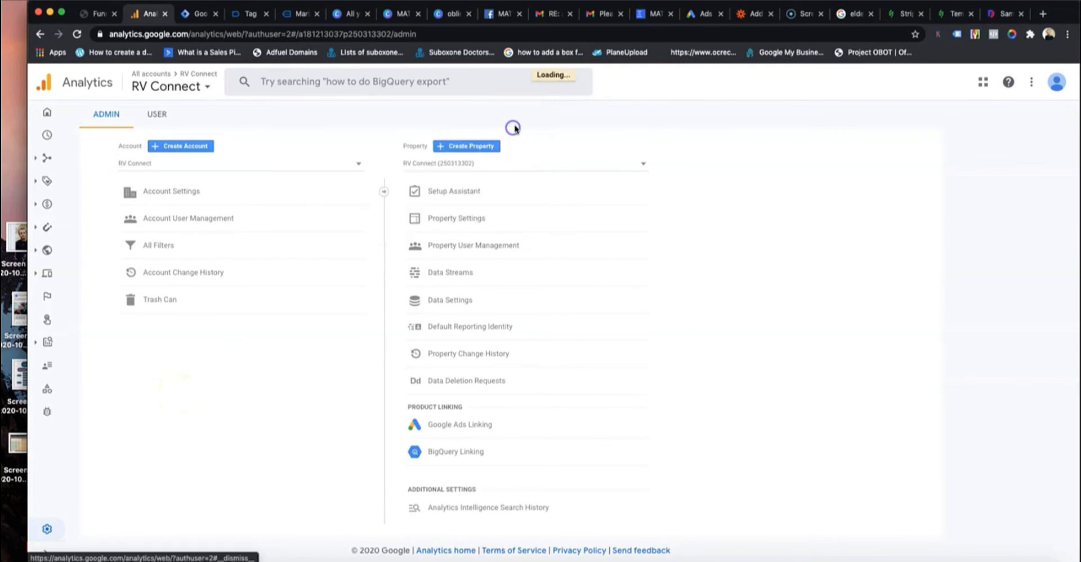
pyautogui.click(468, 426)
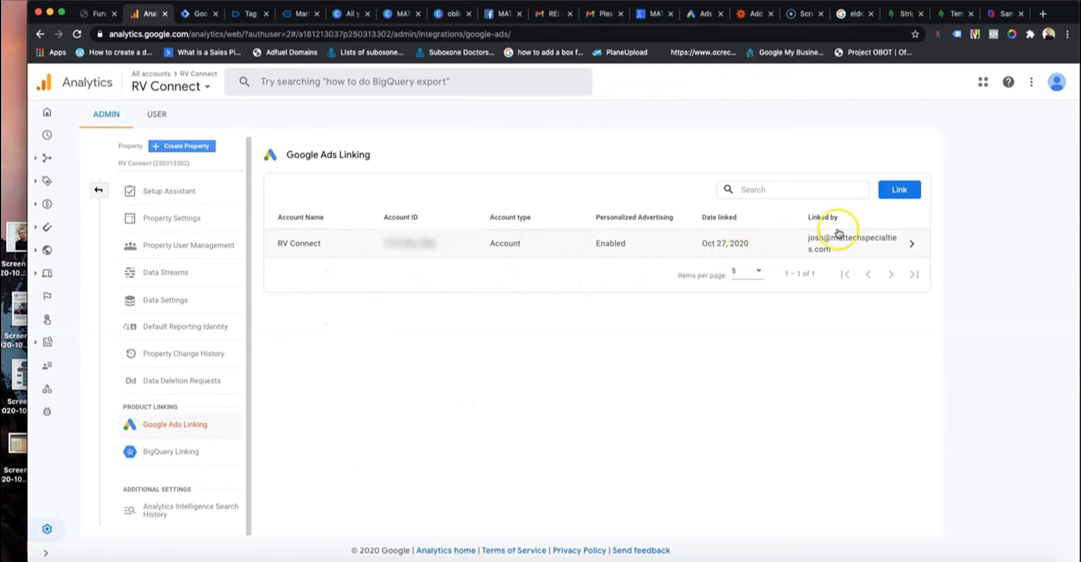
# Open the setup for a new Google Ads link, review the Google Ads accounts available for linking, and close it without linking.
pyautogui.click(809, 191)
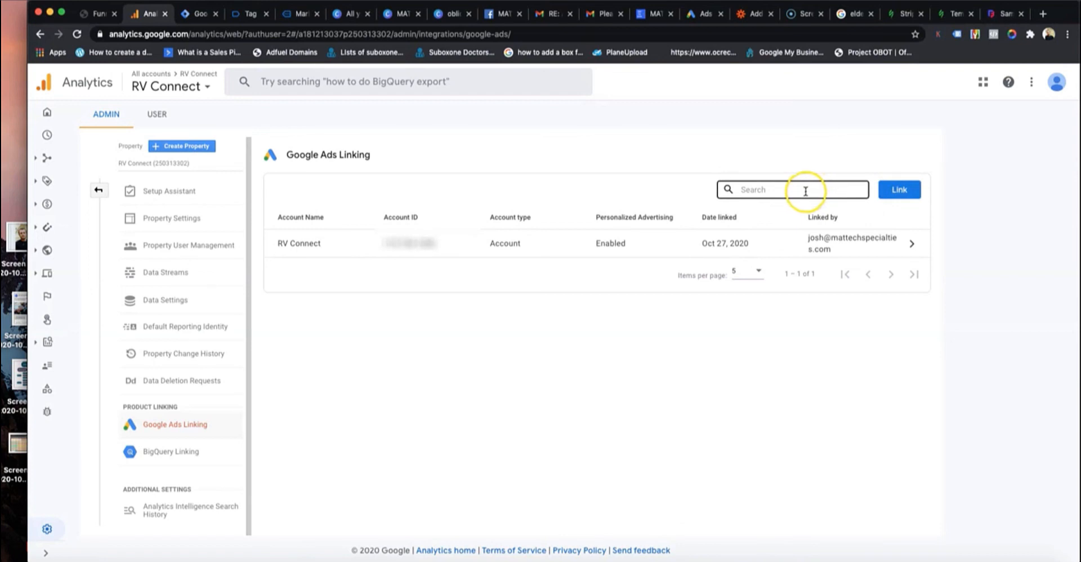
pyautogui.click(890, 197)
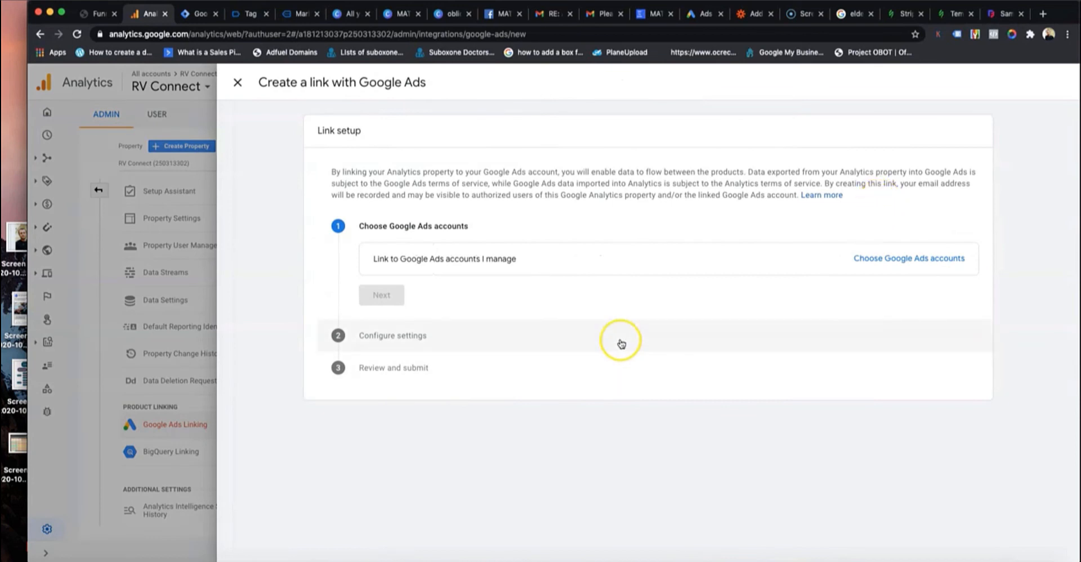
pyautogui.click(873, 258)
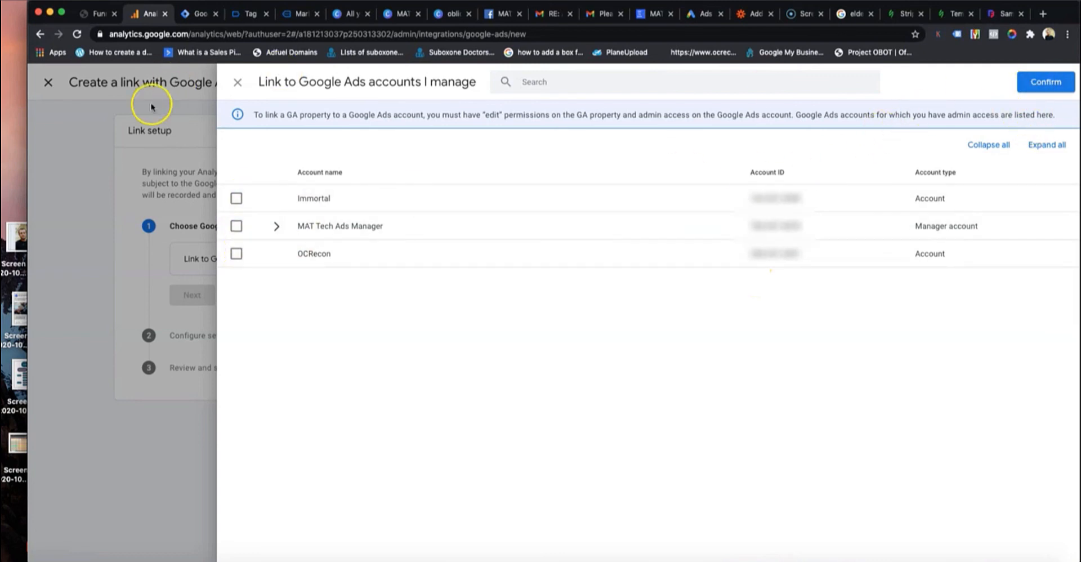
pyautogui.click(245, 87)
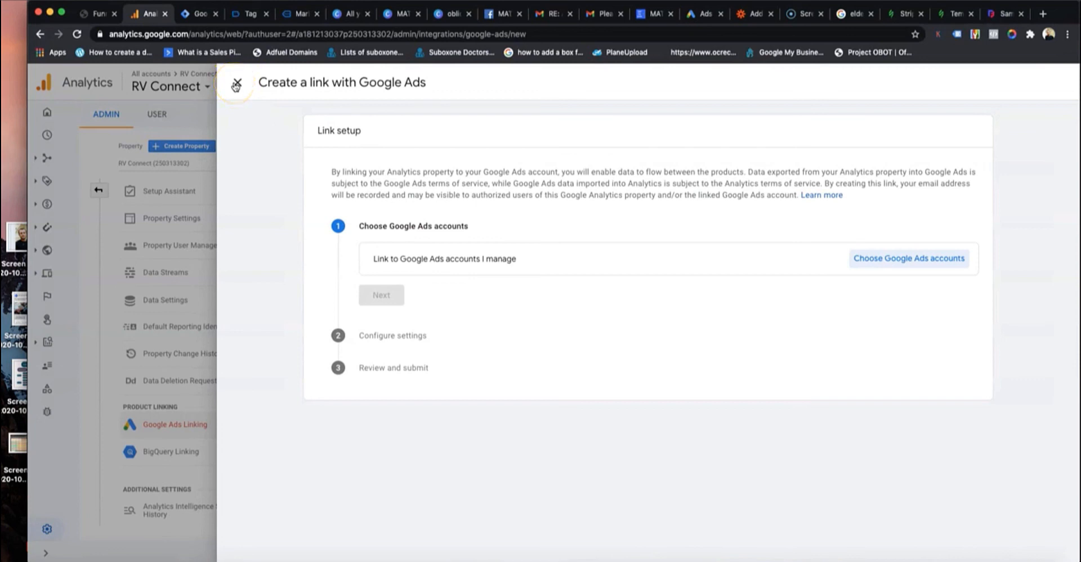
pyautogui.click(237, 84)
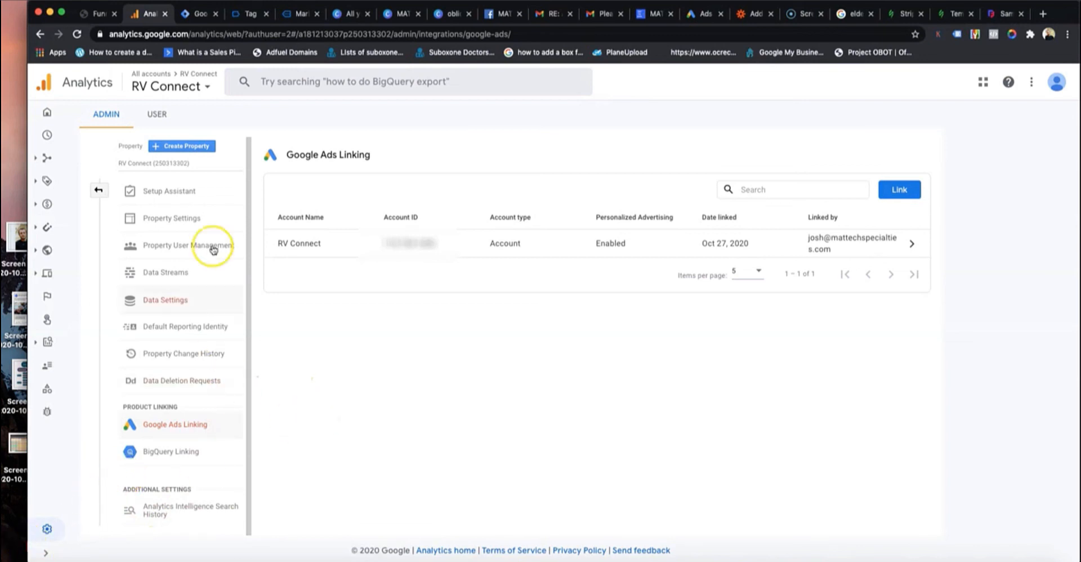
# Switch to Google Ads and open the account's Conversions settings.
pyautogui.click(694, 17)
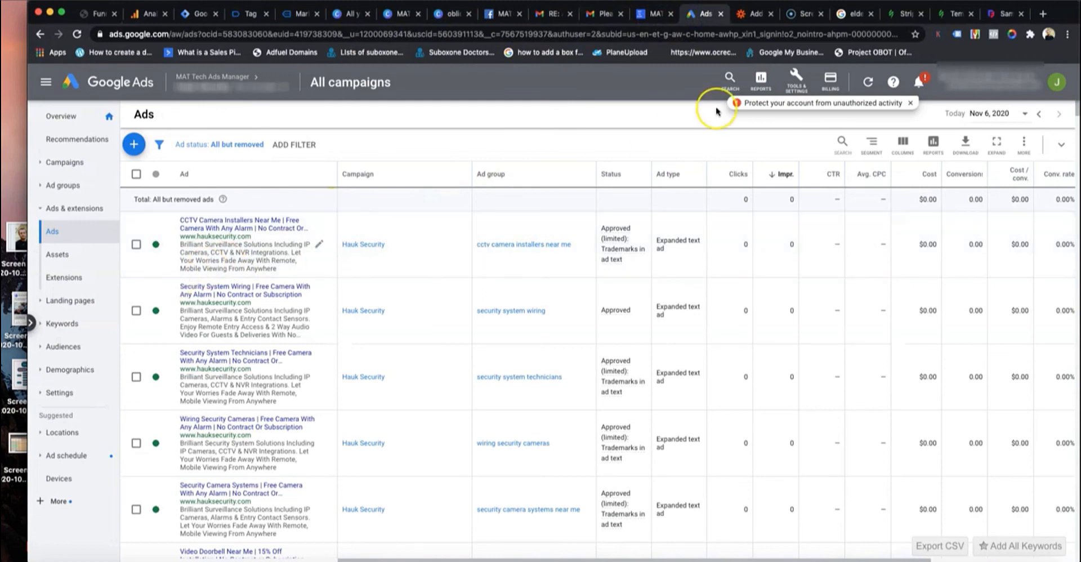
pyautogui.click(795, 79)
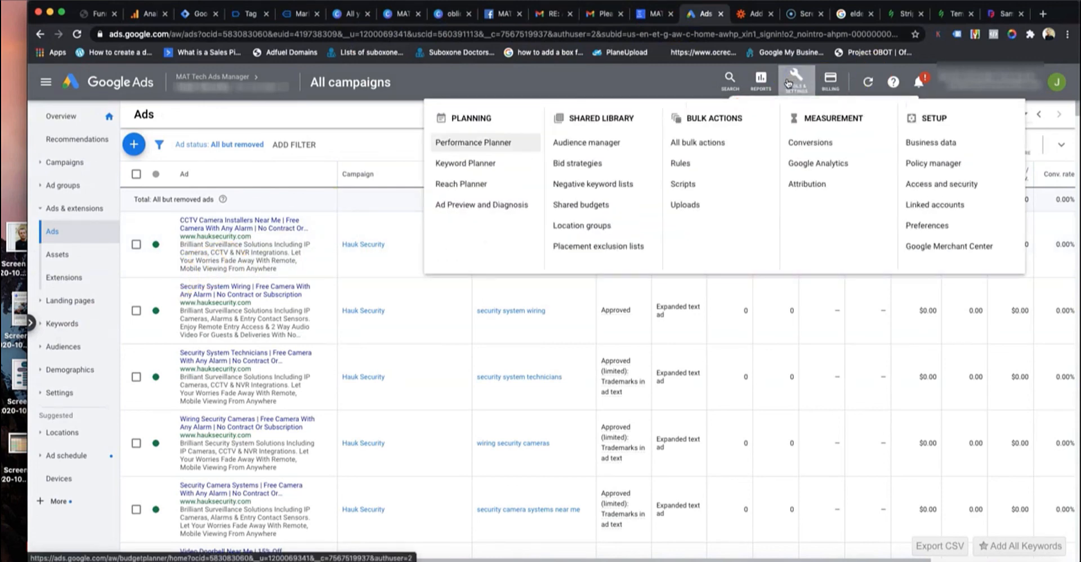
pyautogui.click(812, 143)
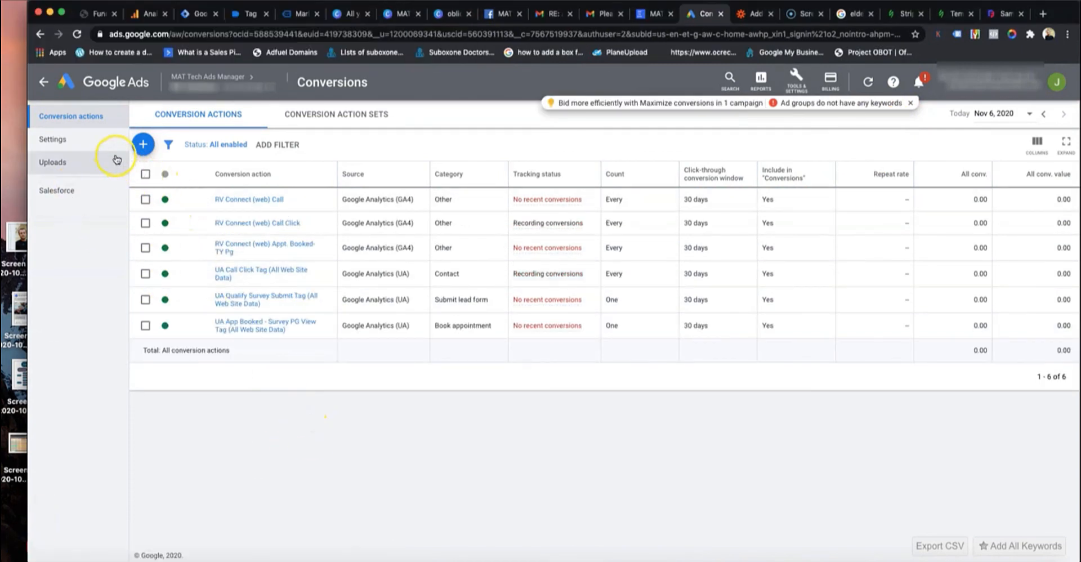
# Start a new conversion action that imports web events from Google Analytics 4 properties.
pyautogui.click(143, 146)
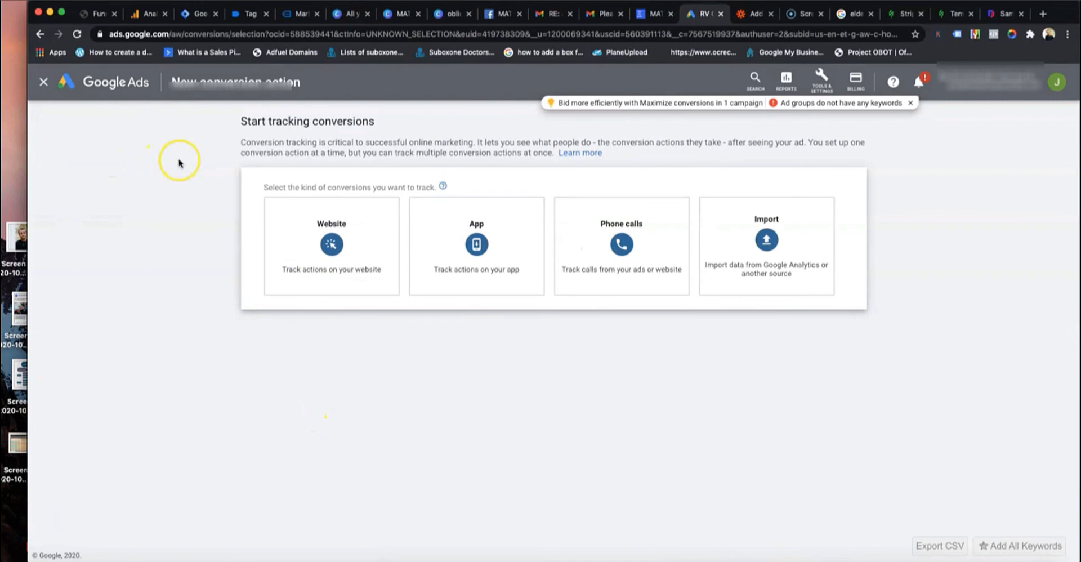
pyautogui.click(786, 261)
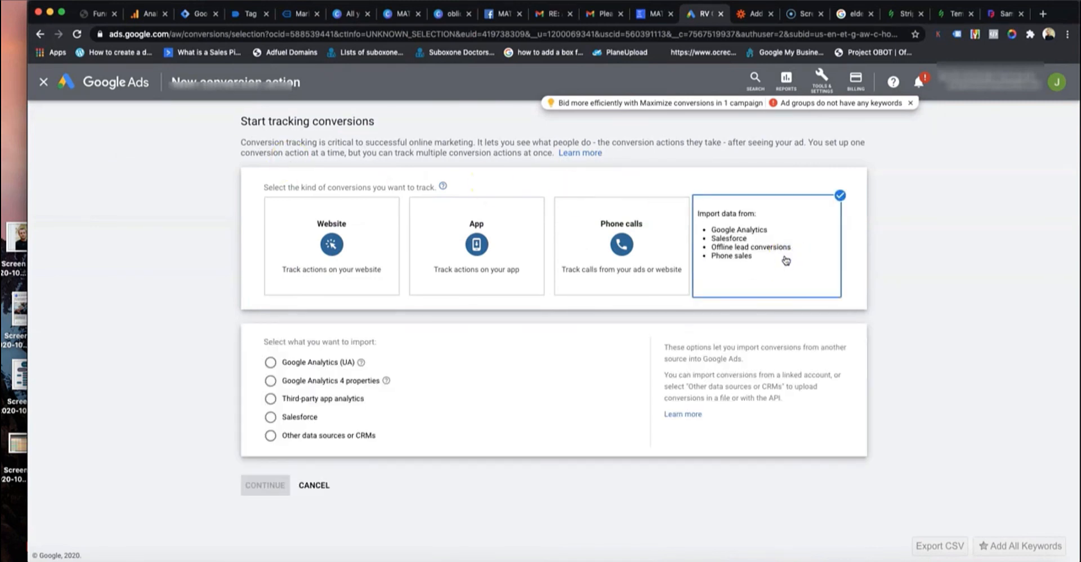
pyautogui.click(272, 381)
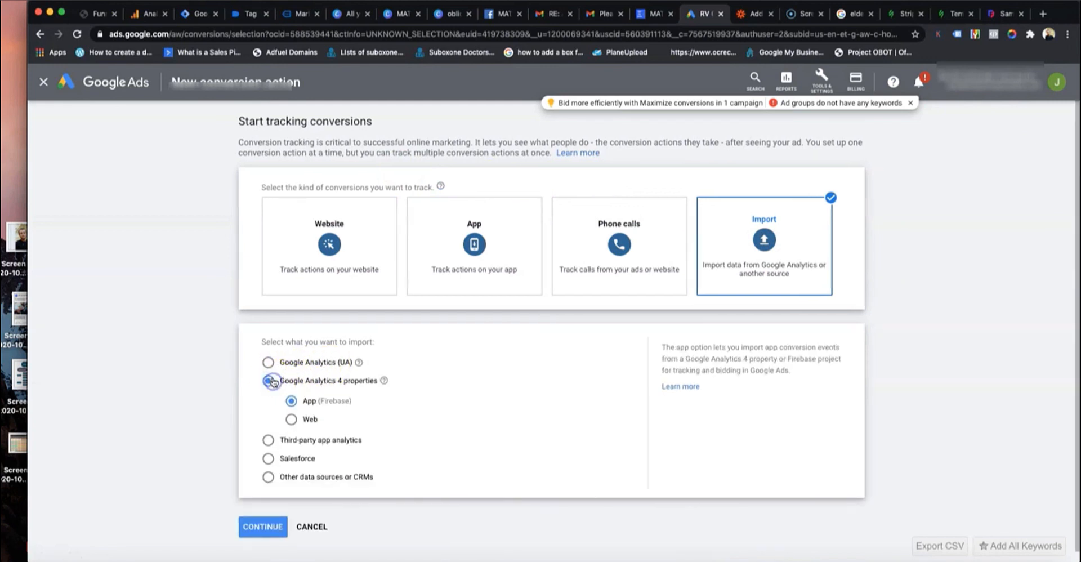
pyautogui.scroll(-1, 274, 383)
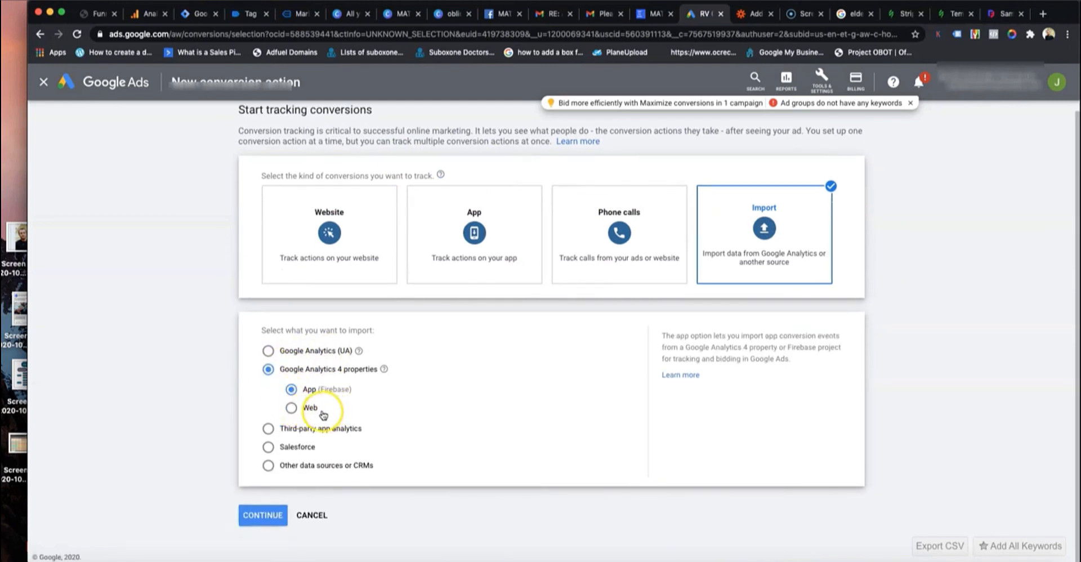
pyautogui.click(297, 407)
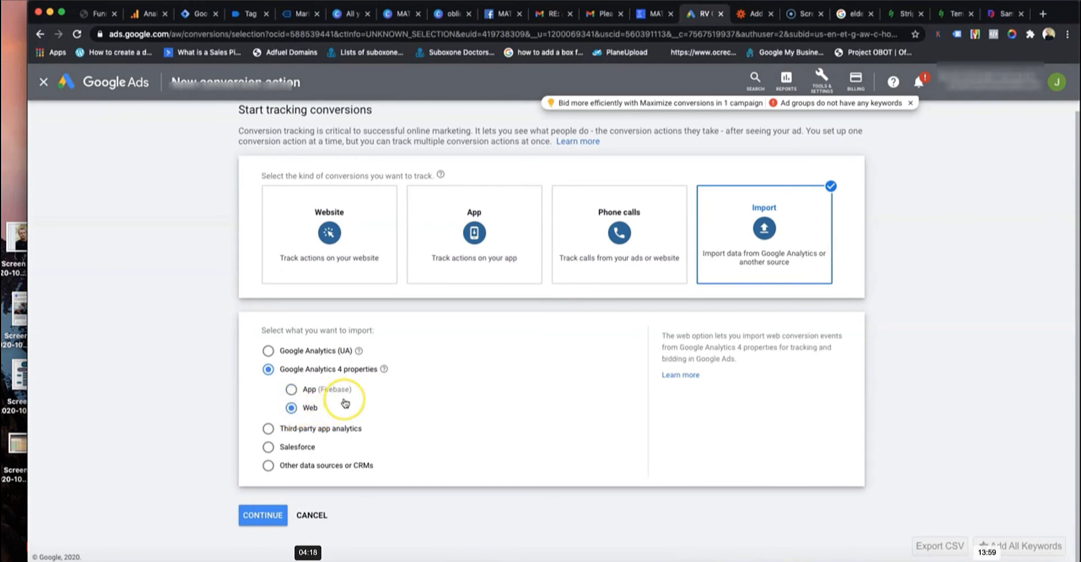
pyautogui.click(275, 519)
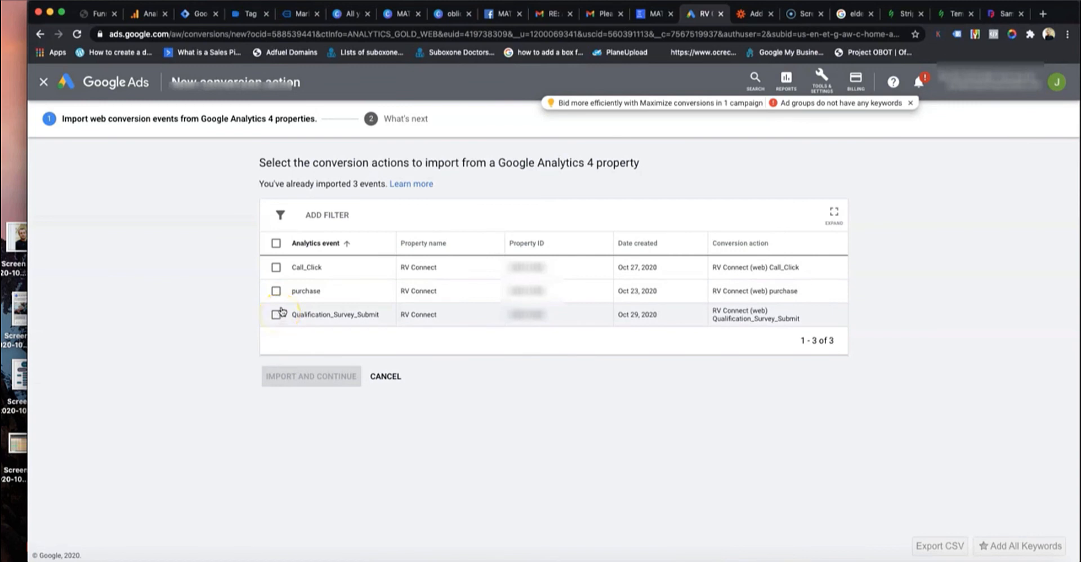
# Select the Call_Click and Qualification_Survey_Submit events for import, and cancel the import.
pyautogui.click(276, 267)
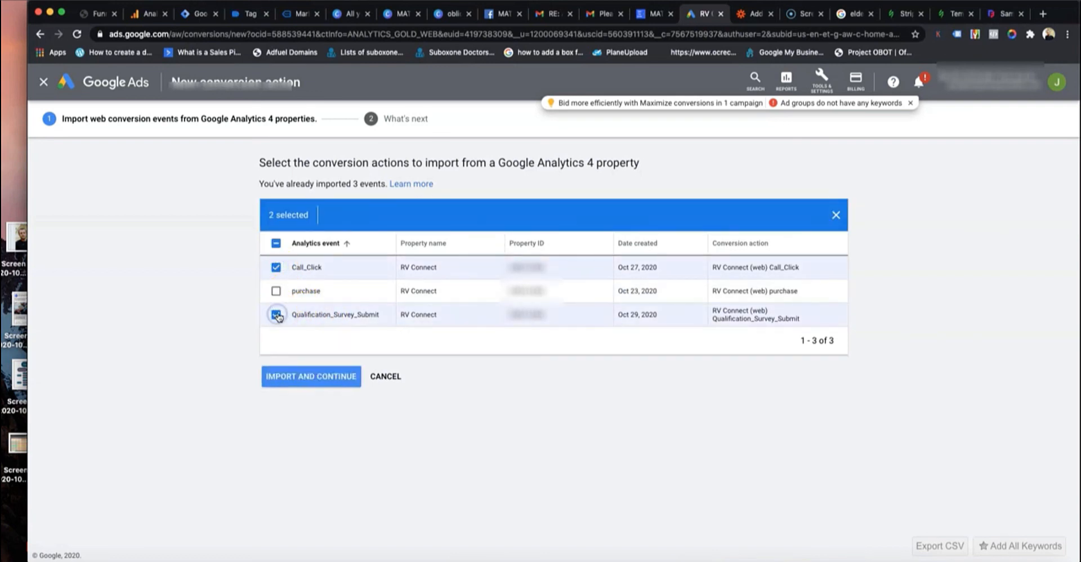
pyautogui.click(306, 386)
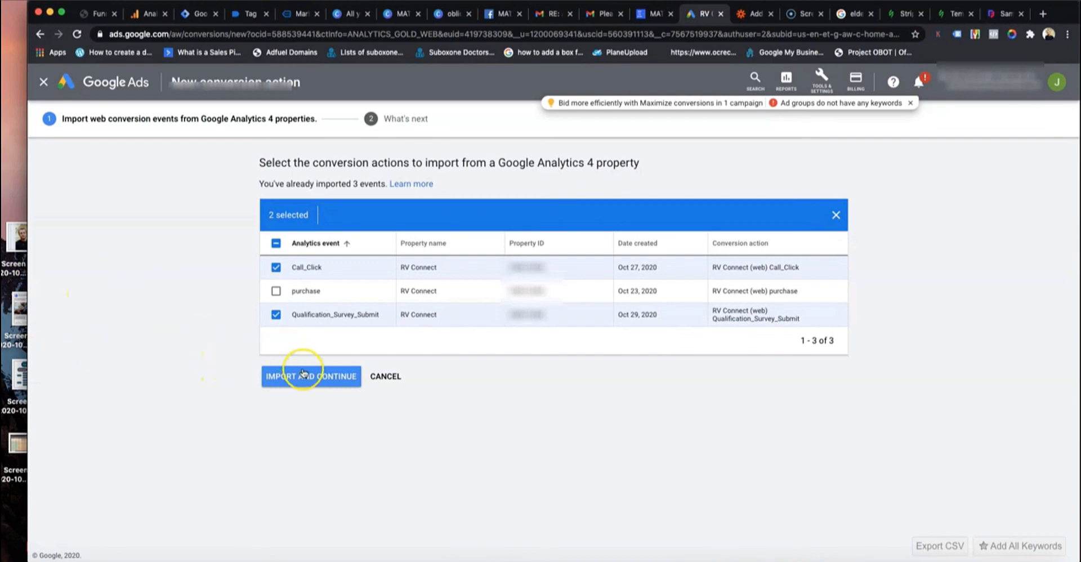
pyautogui.click(388, 377)
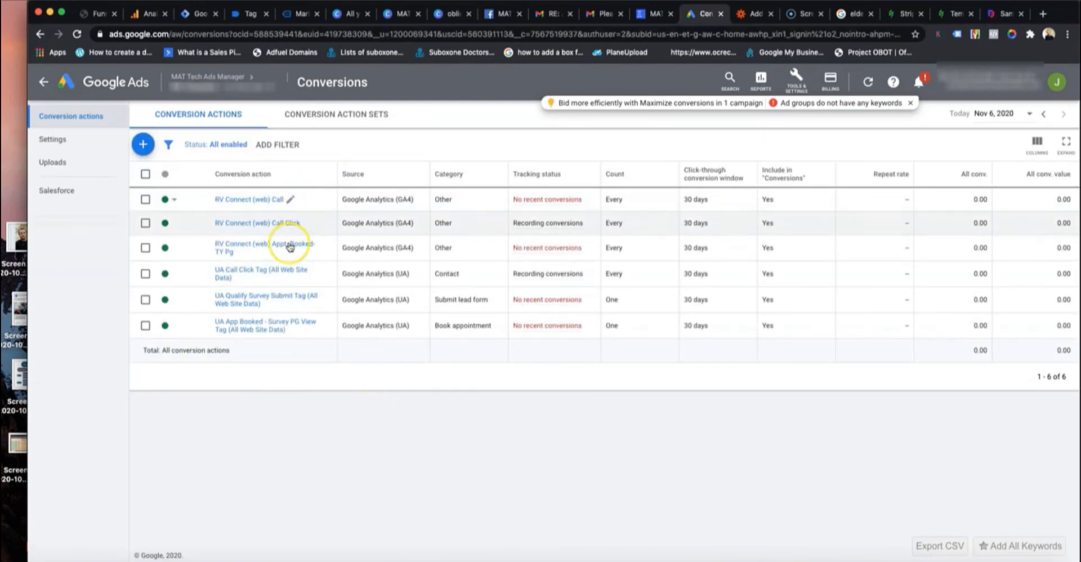